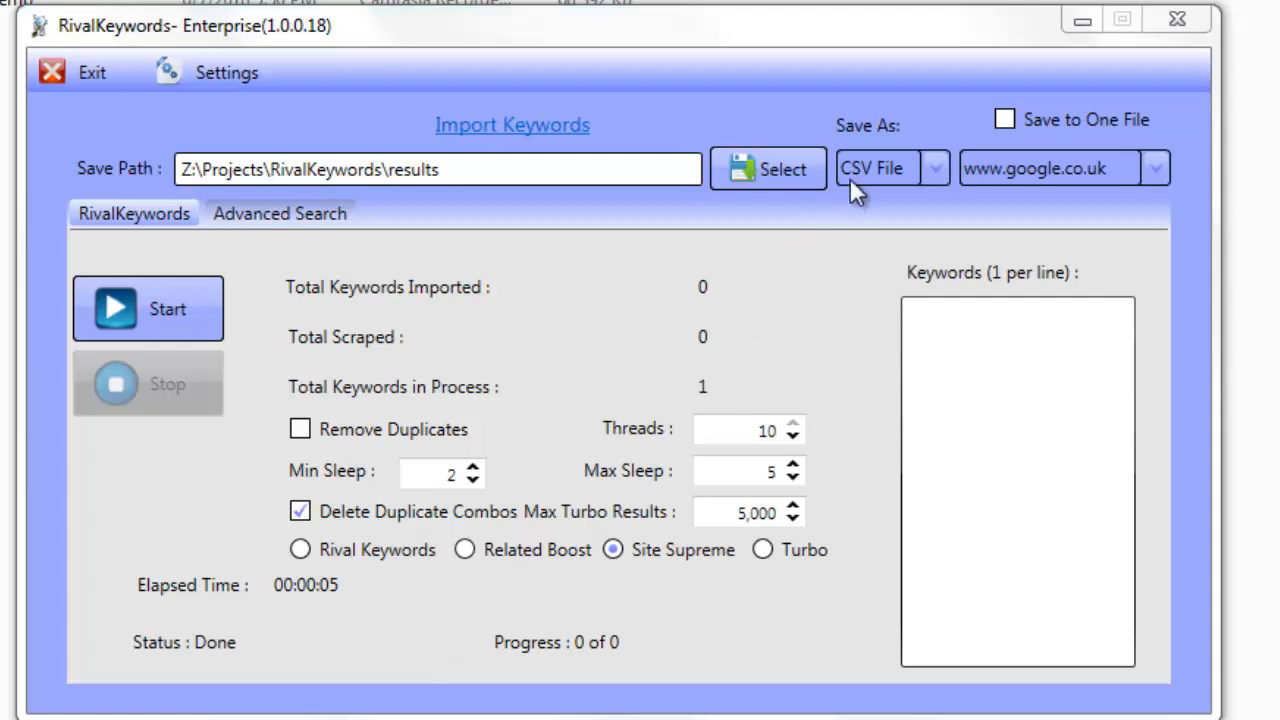
# Step: Select the Rival Keywords mode, turn off Delete Duplicate Combos and set the save format to Text File
pyautogui.click(885, 169)
pyautogui.click(329, 551)
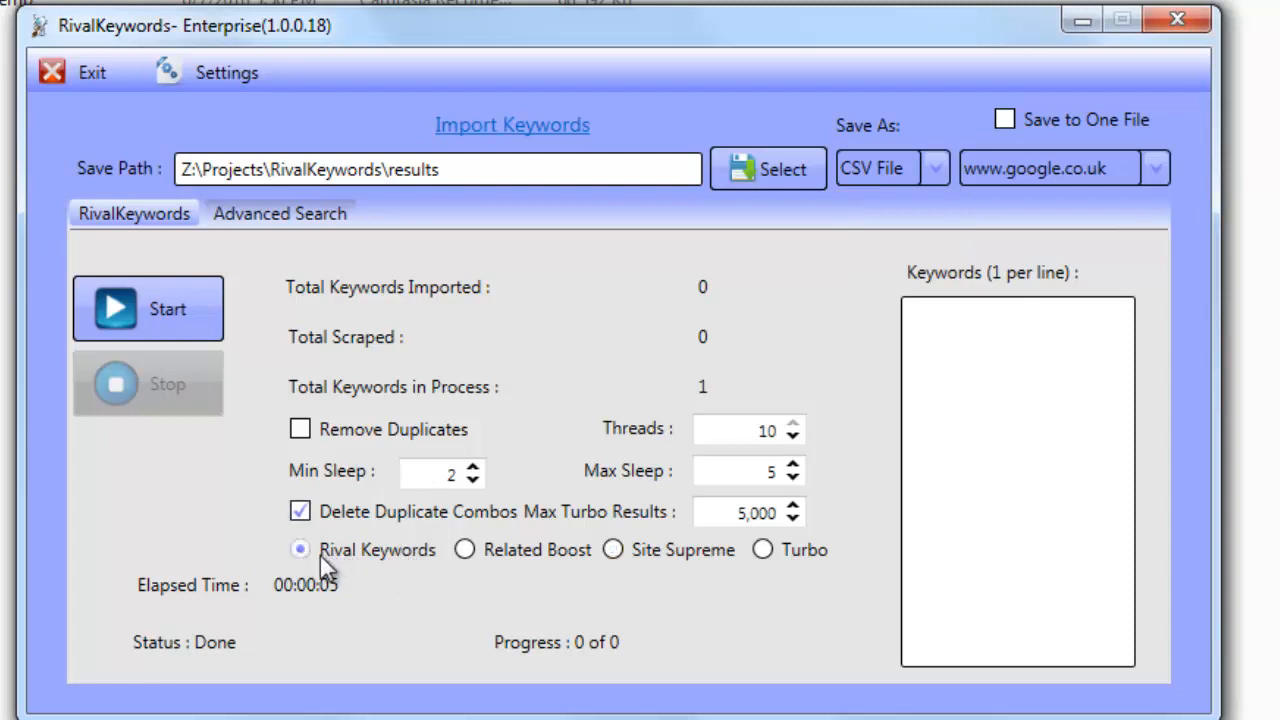
pyautogui.click(311, 508)
pyautogui.click(902, 169)
pyautogui.click(893, 211)
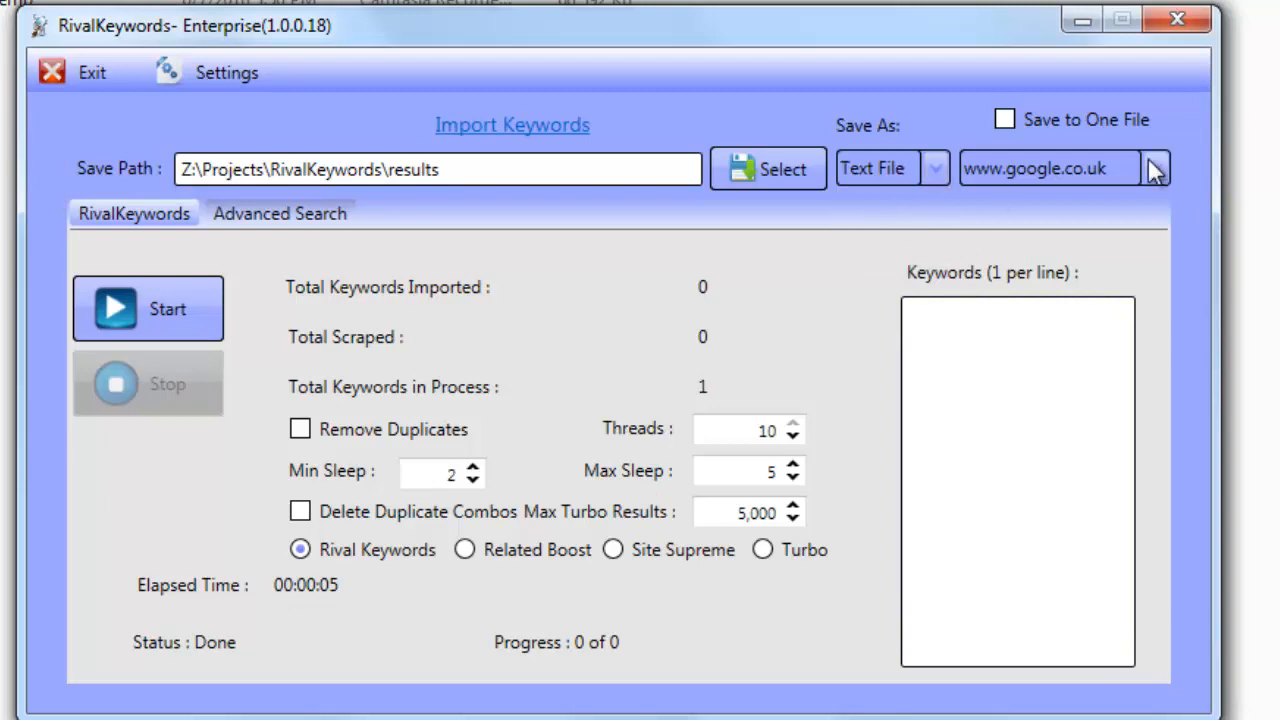
# Step: Turn off Use Proxy in the proxy settings and update them
pyautogui.click(242, 75)
pyautogui.click(245, 119)
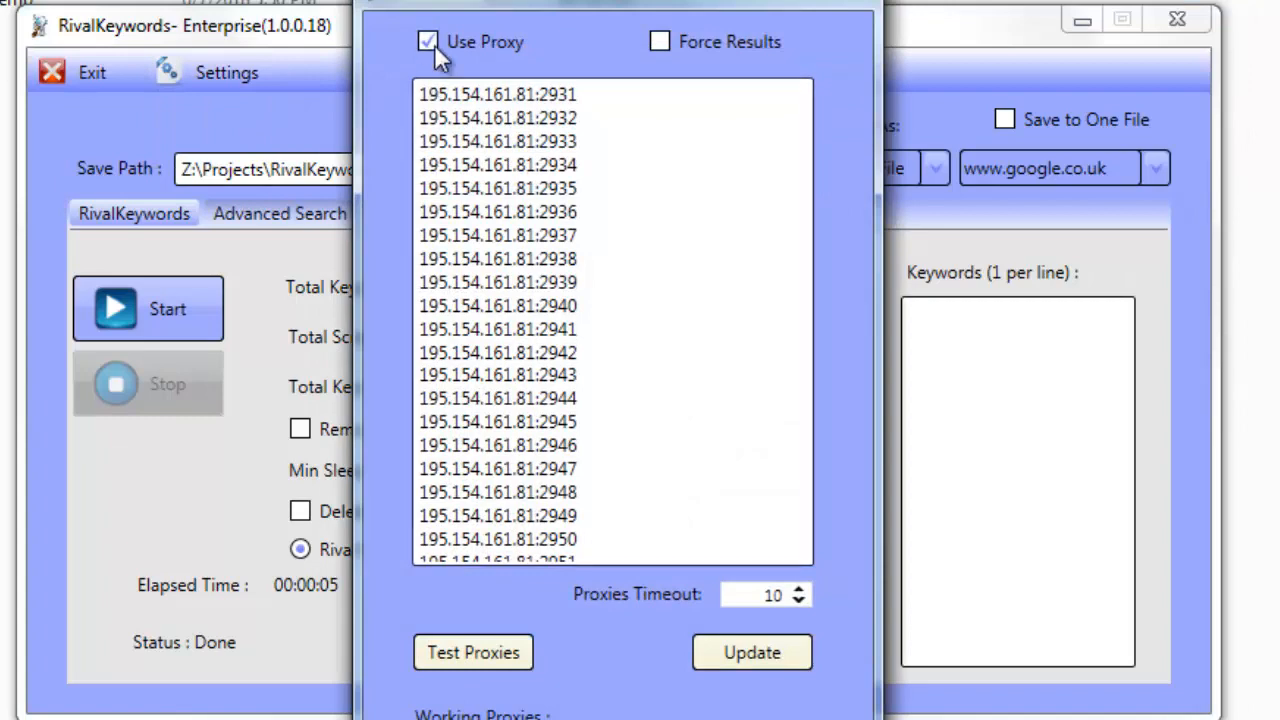
pyautogui.click(432, 44)
pyautogui.click(711, 652)
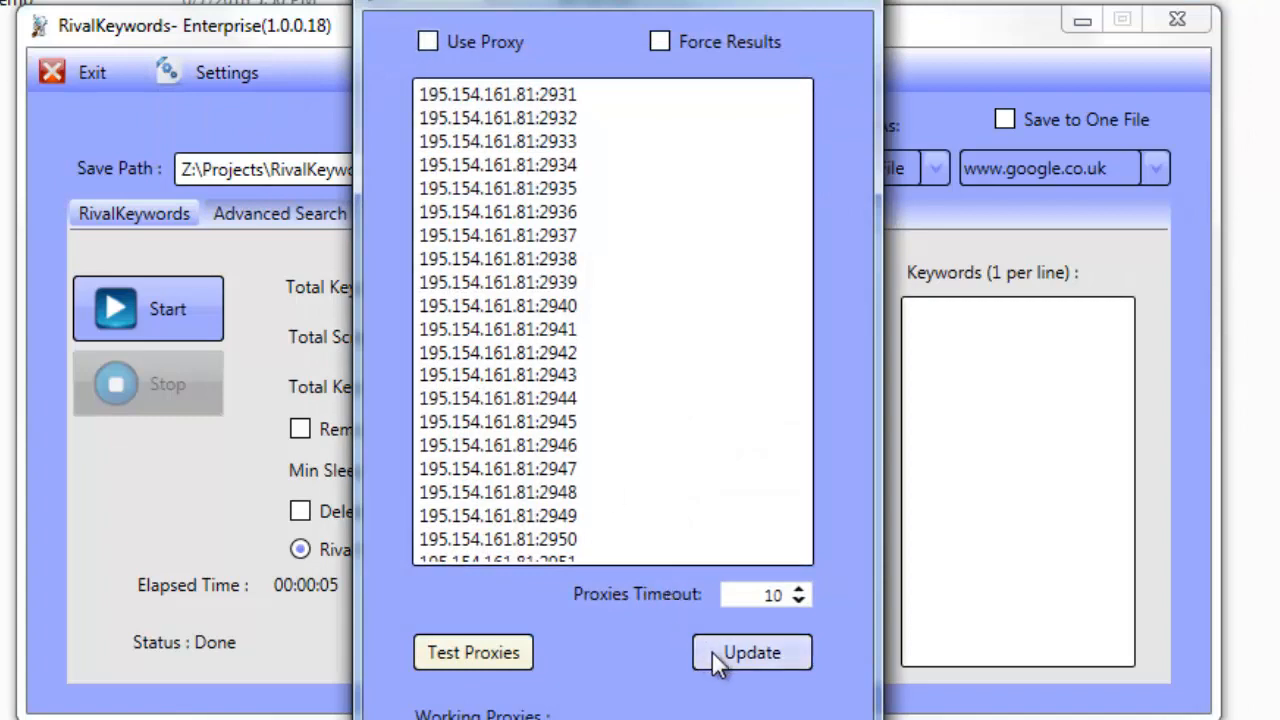
pyautogui.click(212, 74)
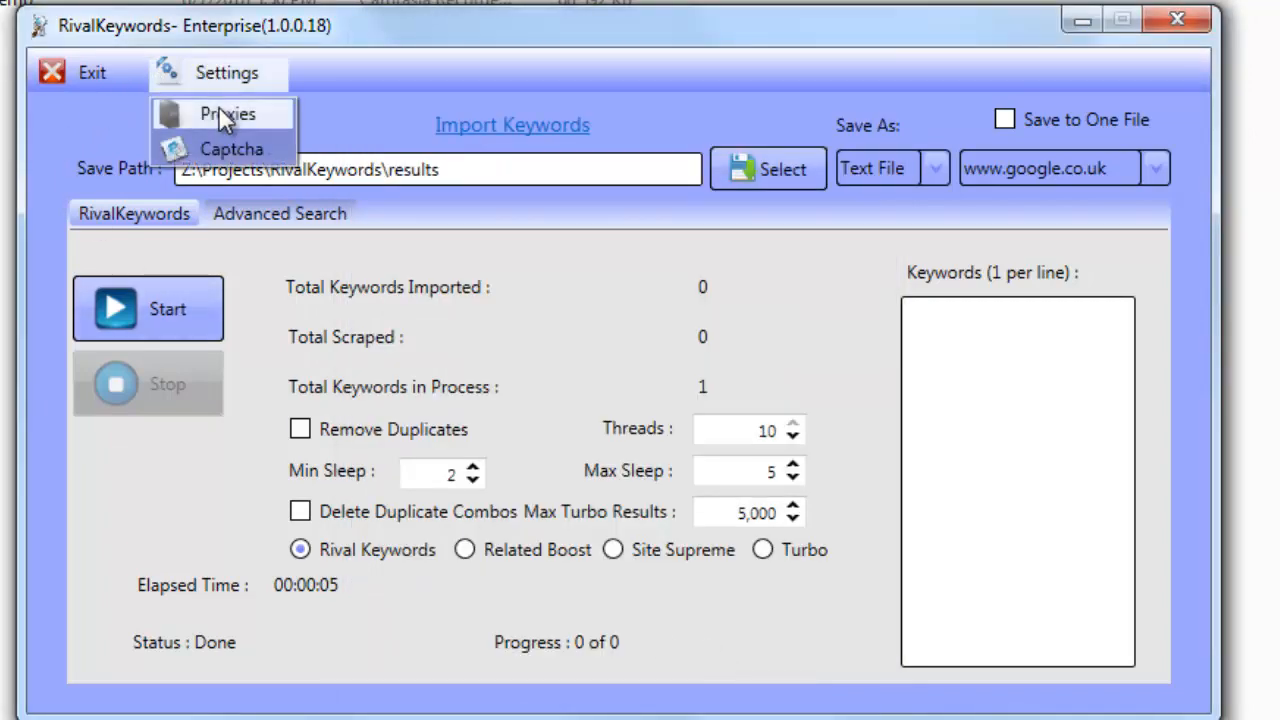
pyautogui.click(218, 108)
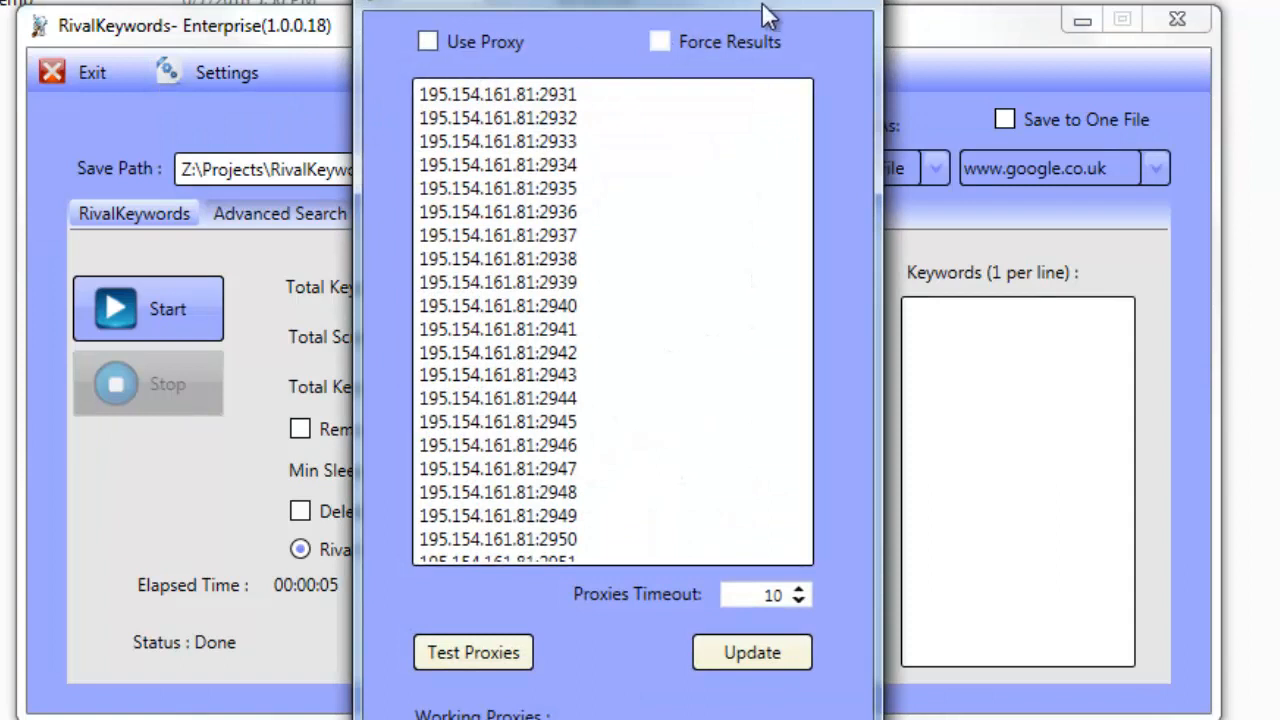
pyautogui.click(847, 2)
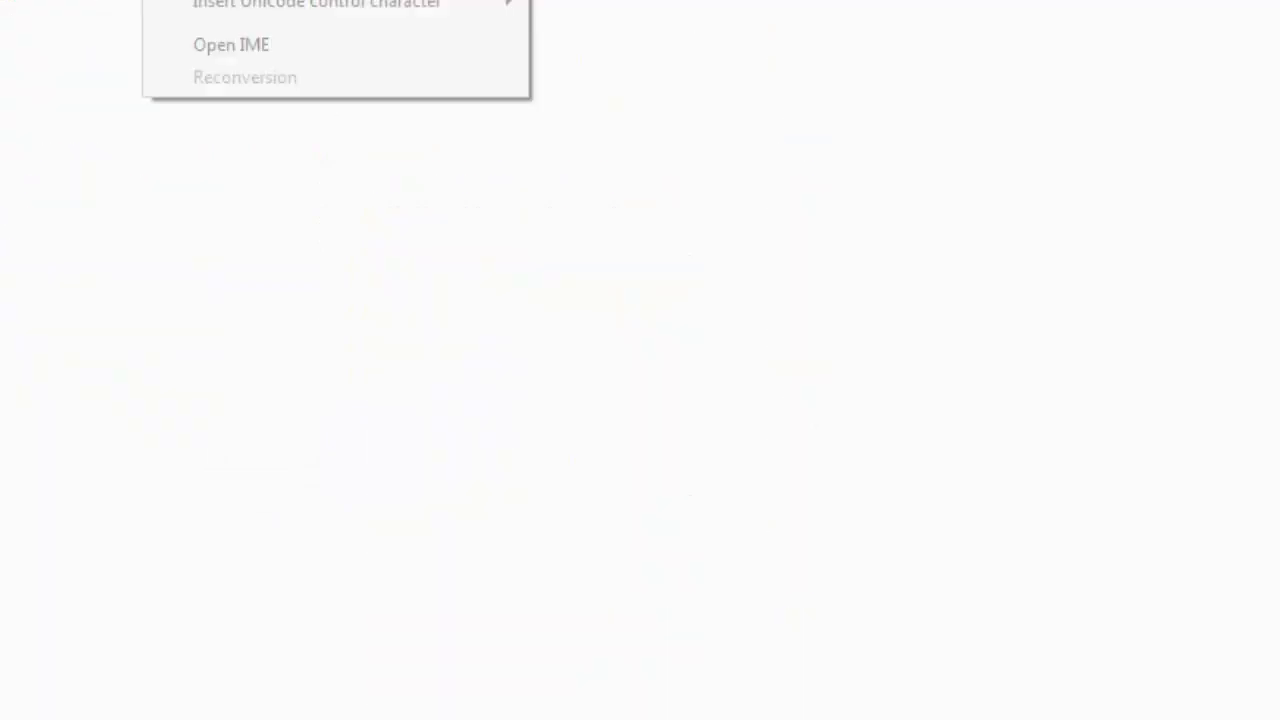
# Step: Set the save path to Z:\Projects\RivalKeywords\R
pyautogui.click(234, 11)
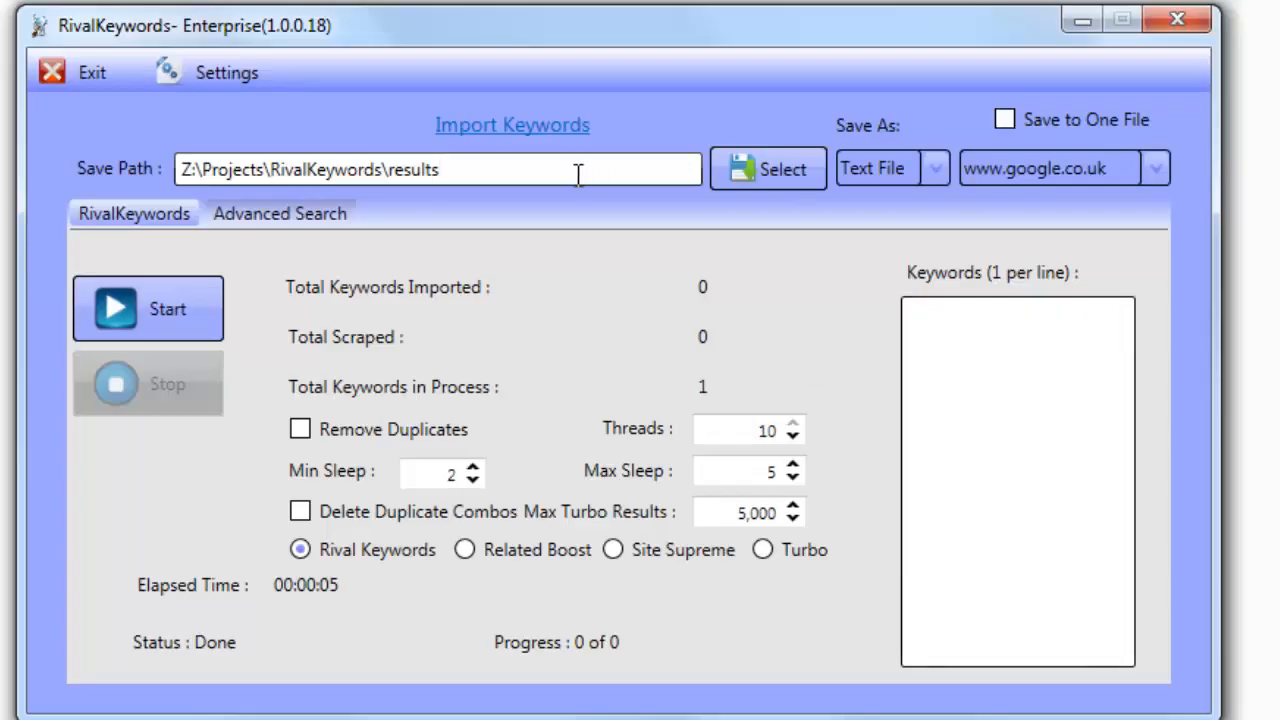
pyautogui.moveTo(580, 168); pyautogui.dragTo(101, 156)
pyautogui.write('Z:\\Projects\\RivalKeywords\\R')
# Step: Enter "what is bitcoin" as the keyword and start the scrape with 1 thread
pyautogui.click(935, 516)
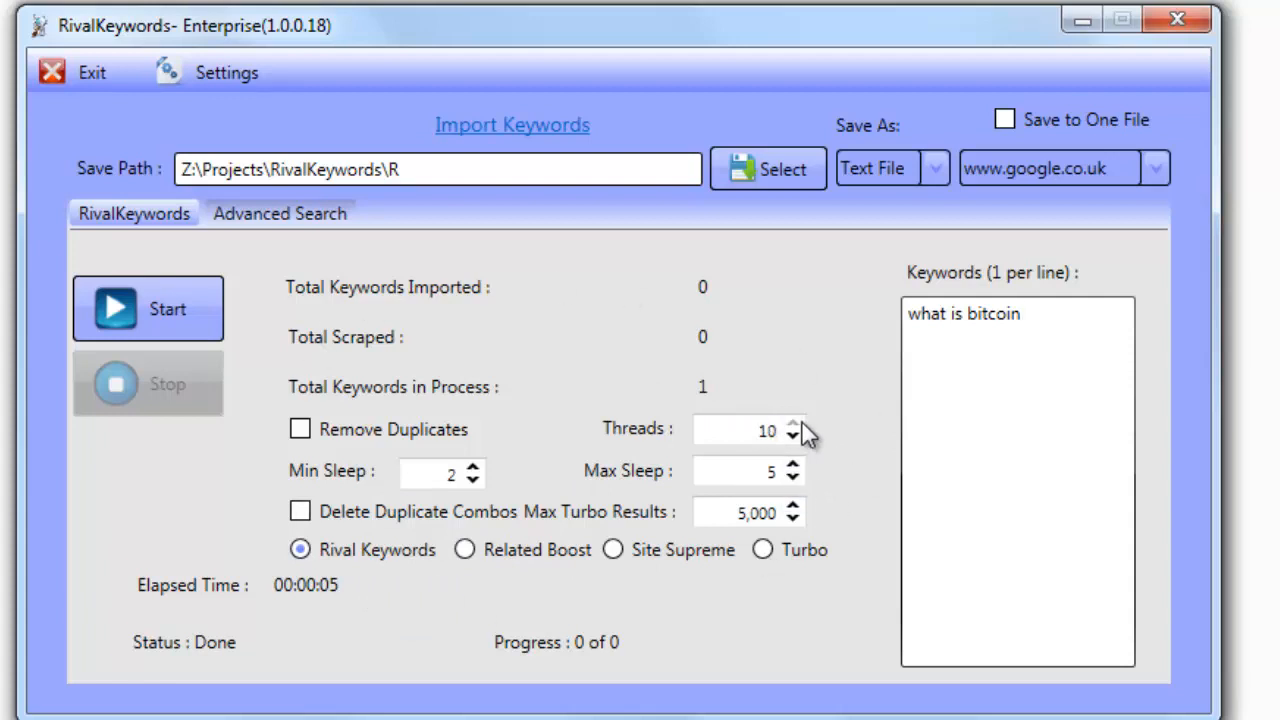
pyautogui.click(160, 310)
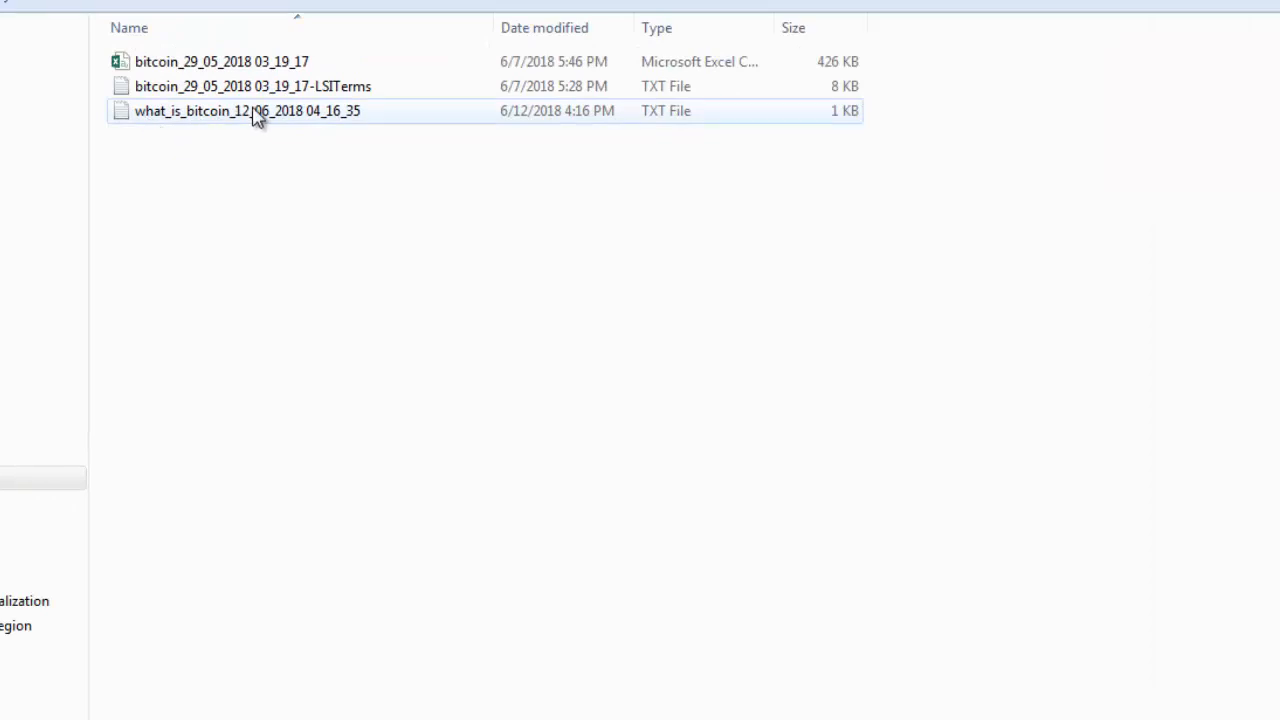
# Step: Open the text results file what_is_bitcoin_12_06_2018 04_16_35 and examine its list of scraped keywords
pyautogui.doubleClick(255, 113)
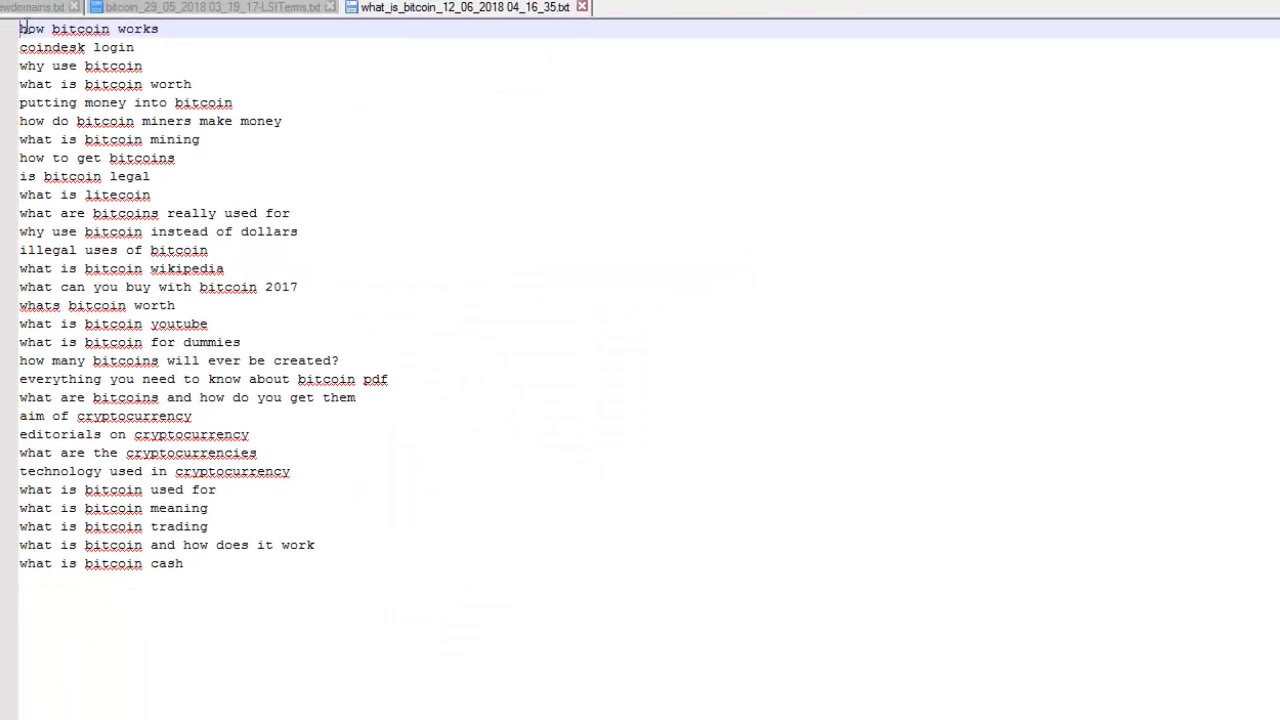
pyautogui.moveTo(21, 29); pyautogui.dragTo(242, 569)
pyautogui.click(242, 569)
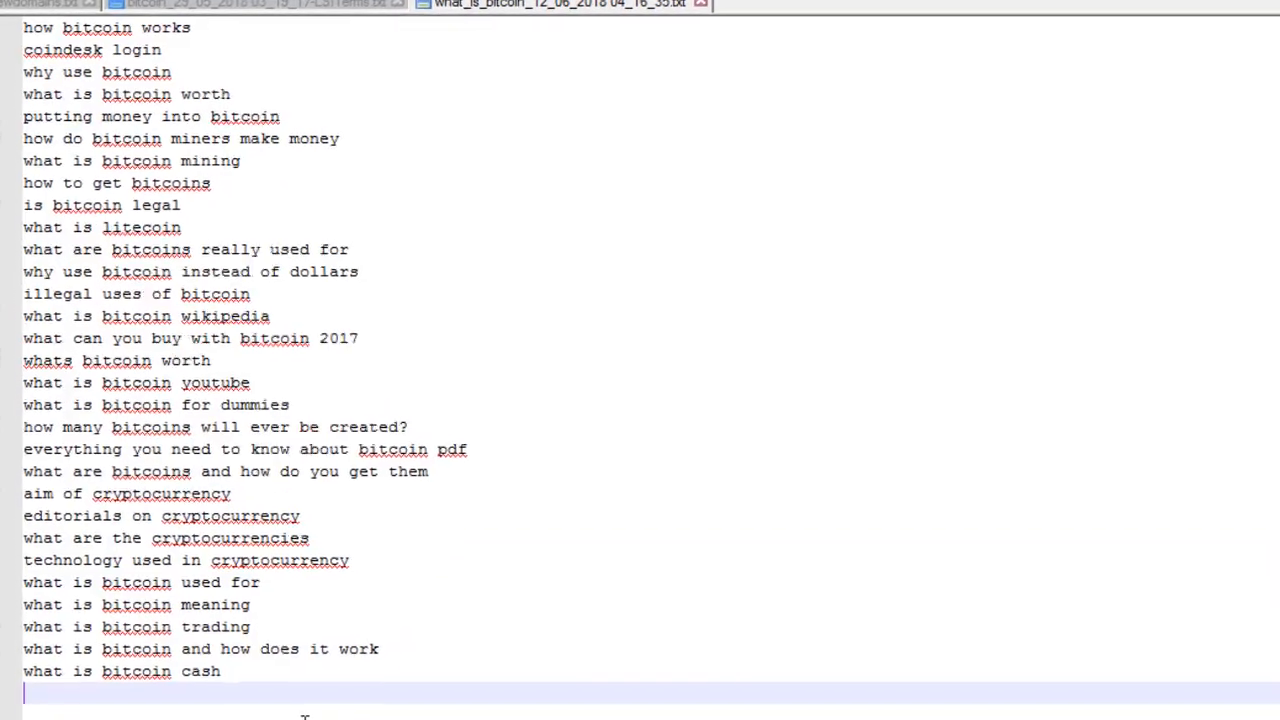
pyautogui.moveTo(295, 710); pyautogui.dragTo(20, 50)
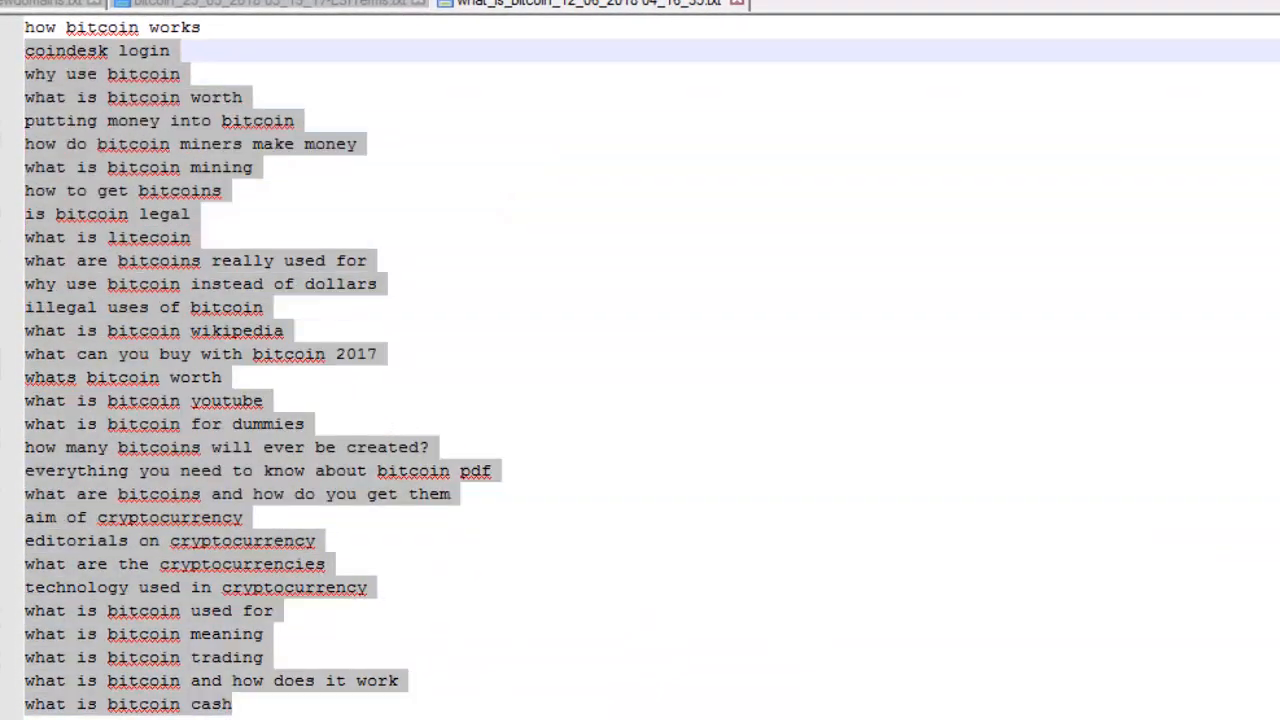
pyautogui.click(122, 447)
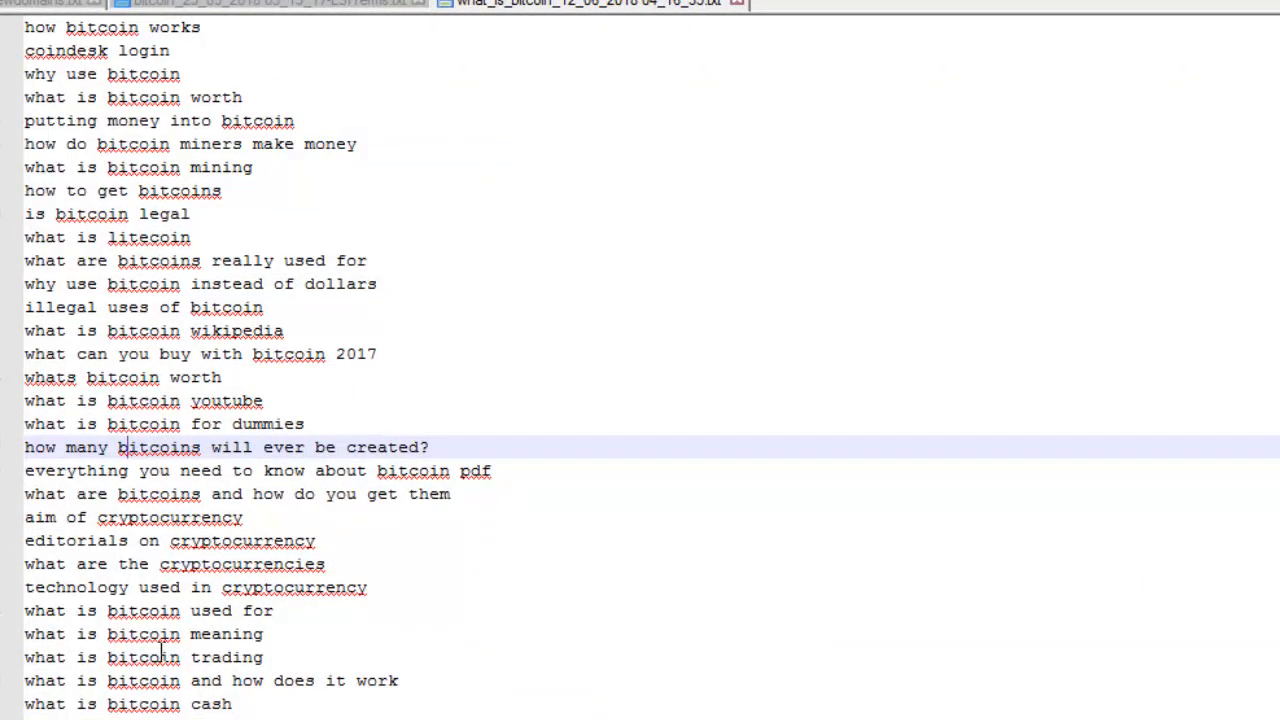
pyautogui.moveTo(299, 716); pyautogui.dragTo(97, 517)
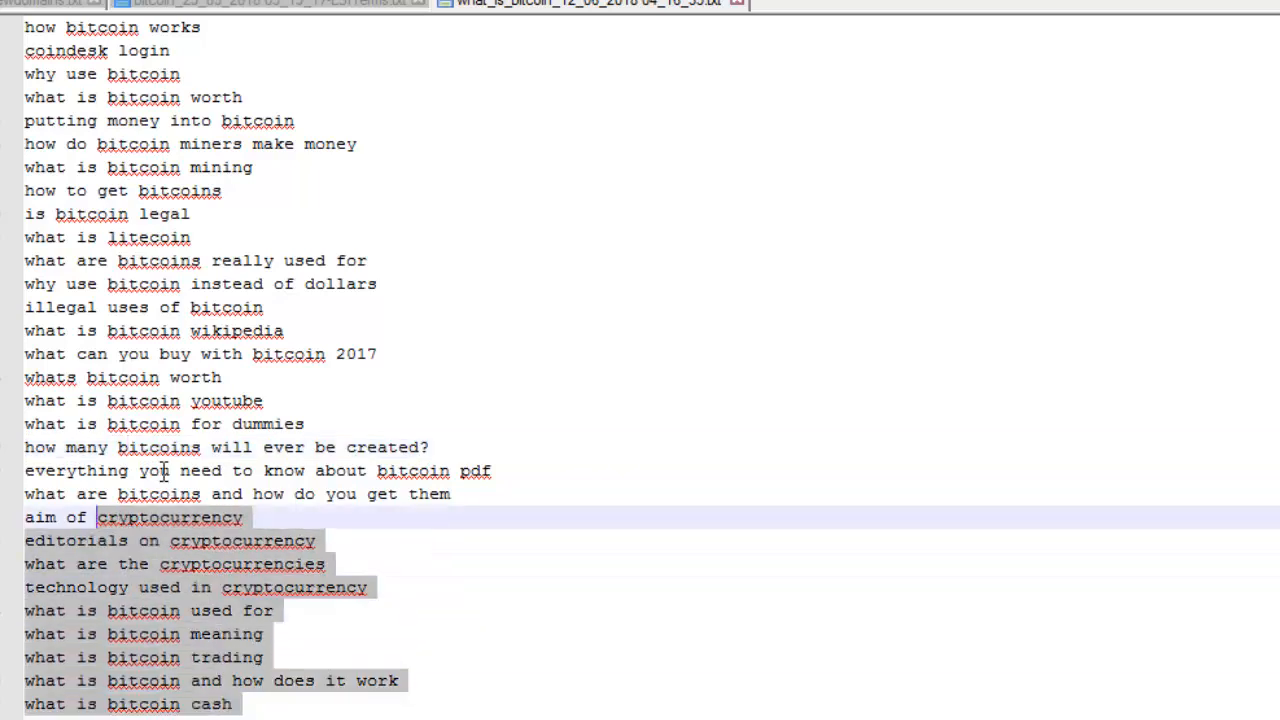
pyautogui.click(68, 126)
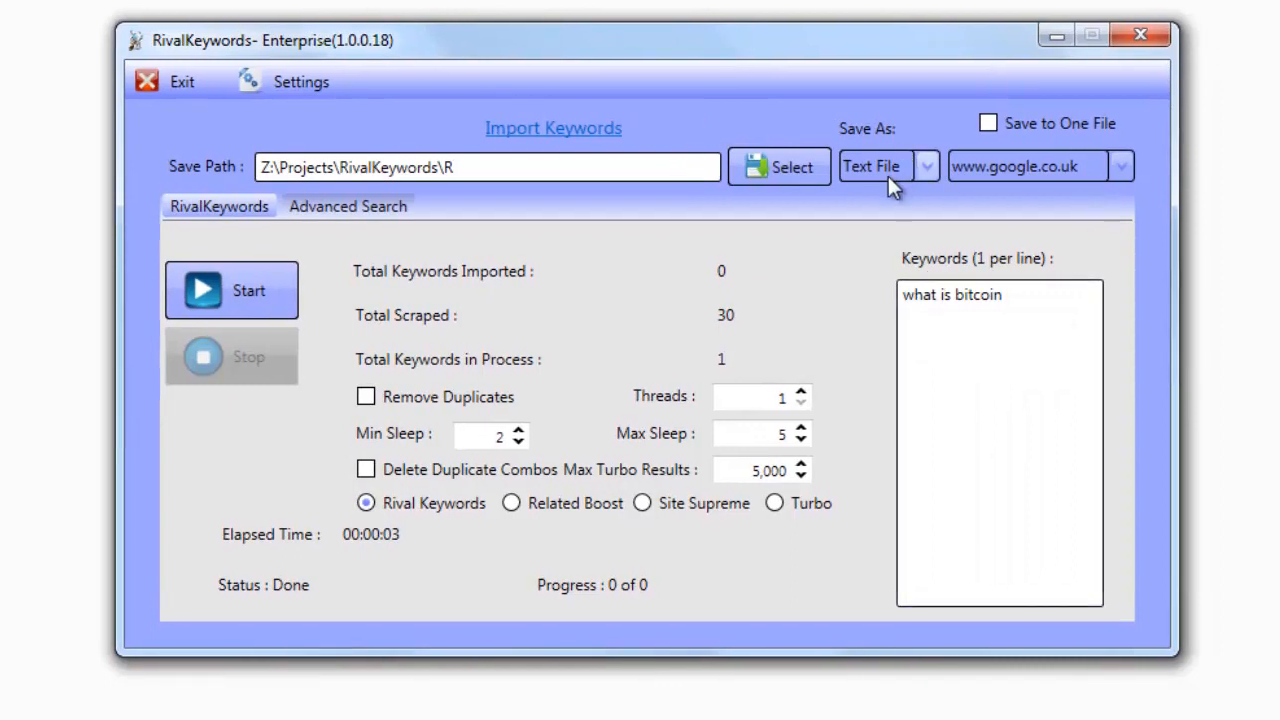
# Step: Change the save format to CSV File and run the scrape again for the same keyword
pyautogui.click(888, 176)
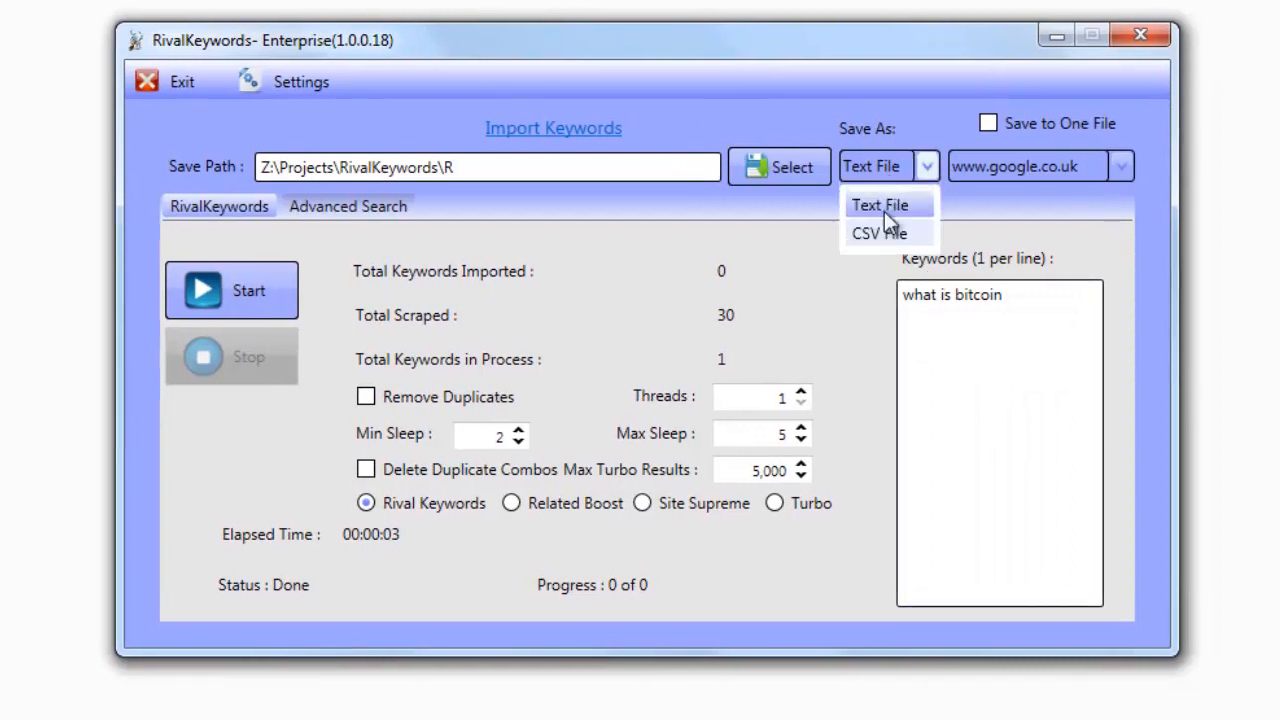
pyautogui.click(880, 234)
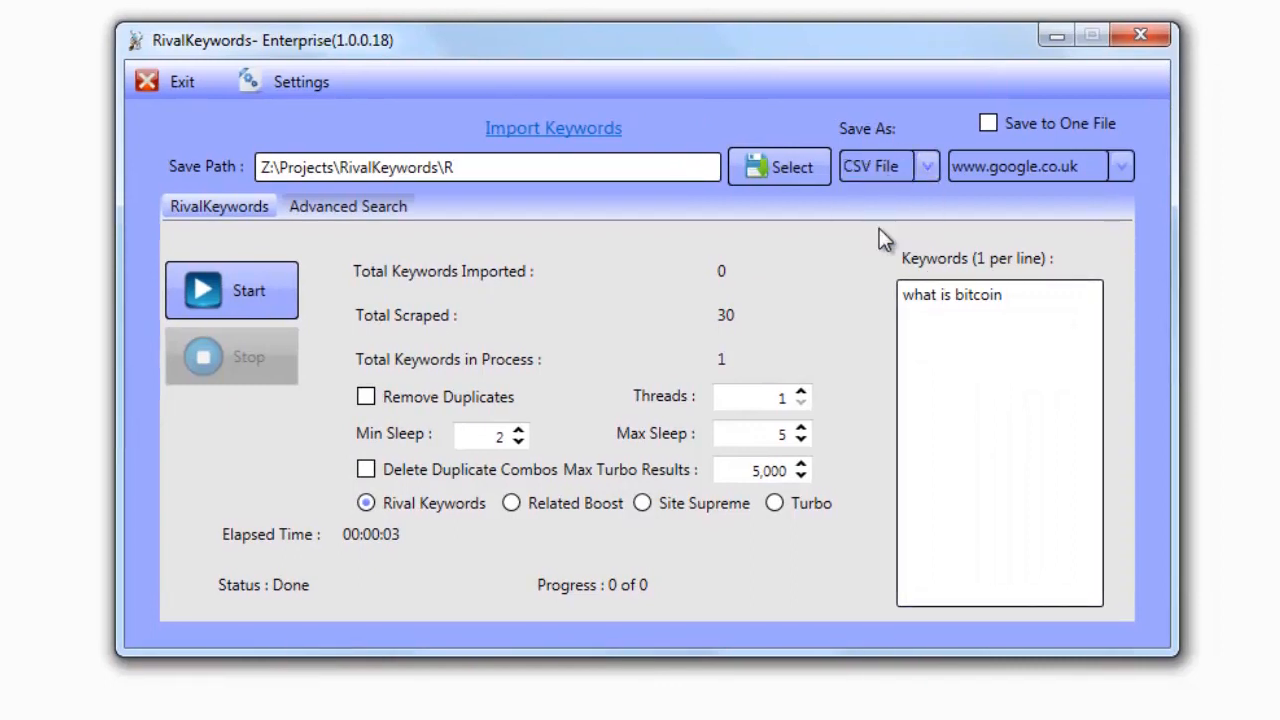
pyautogui.click(202, 292)
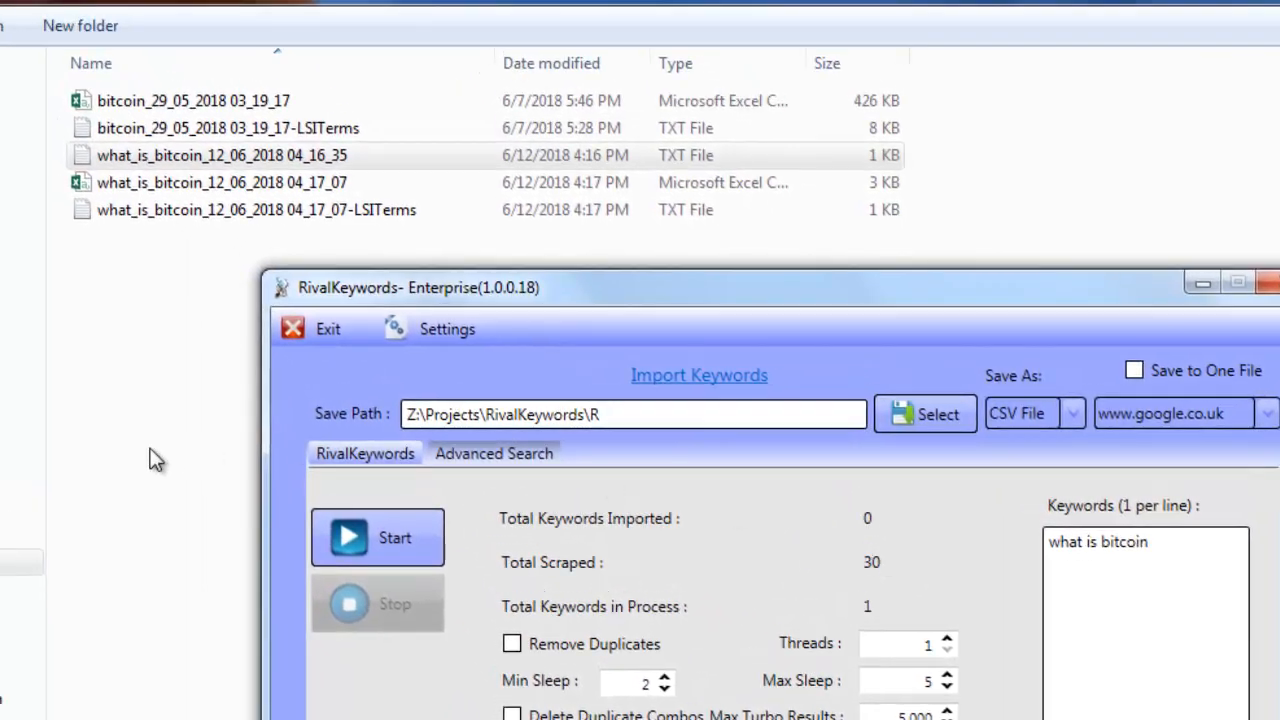
# Step: Open the CSV results file what_is_bitcoin_12_06_2018 04_17_07 and fit column A to its URLs
pyautogui.click(53, 284)
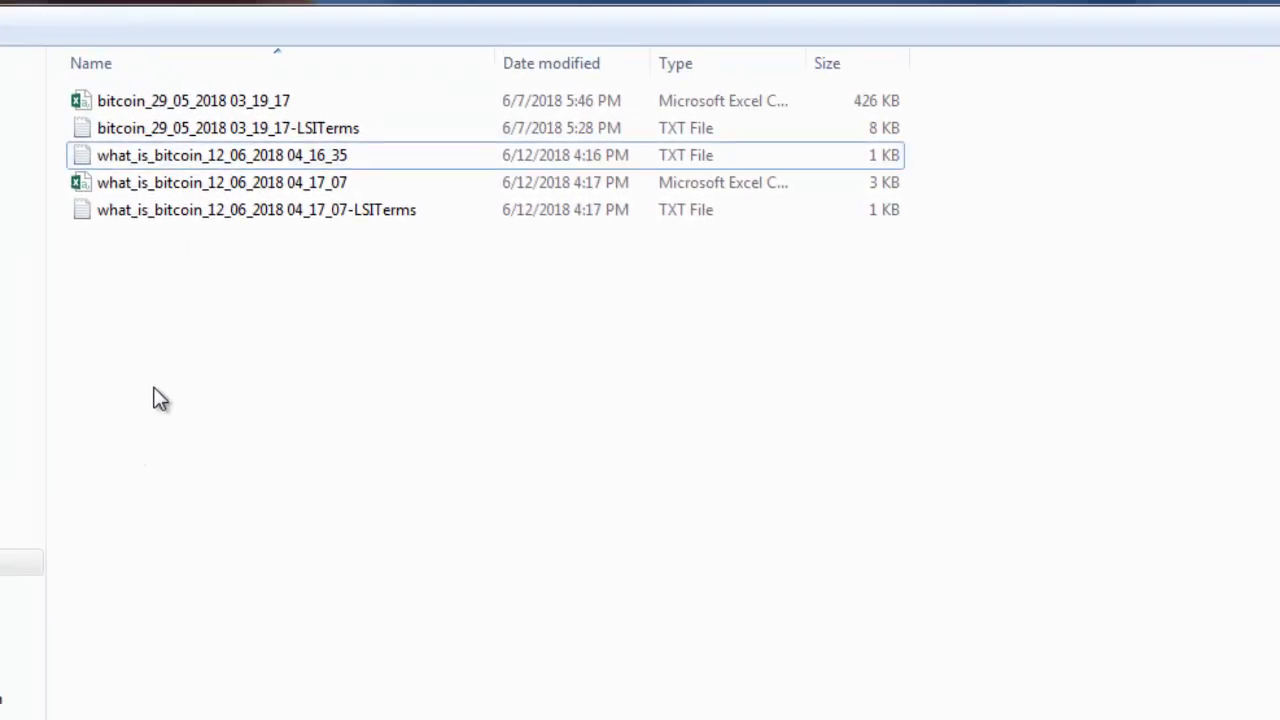
pyautogui.doubleClick(232, 190)
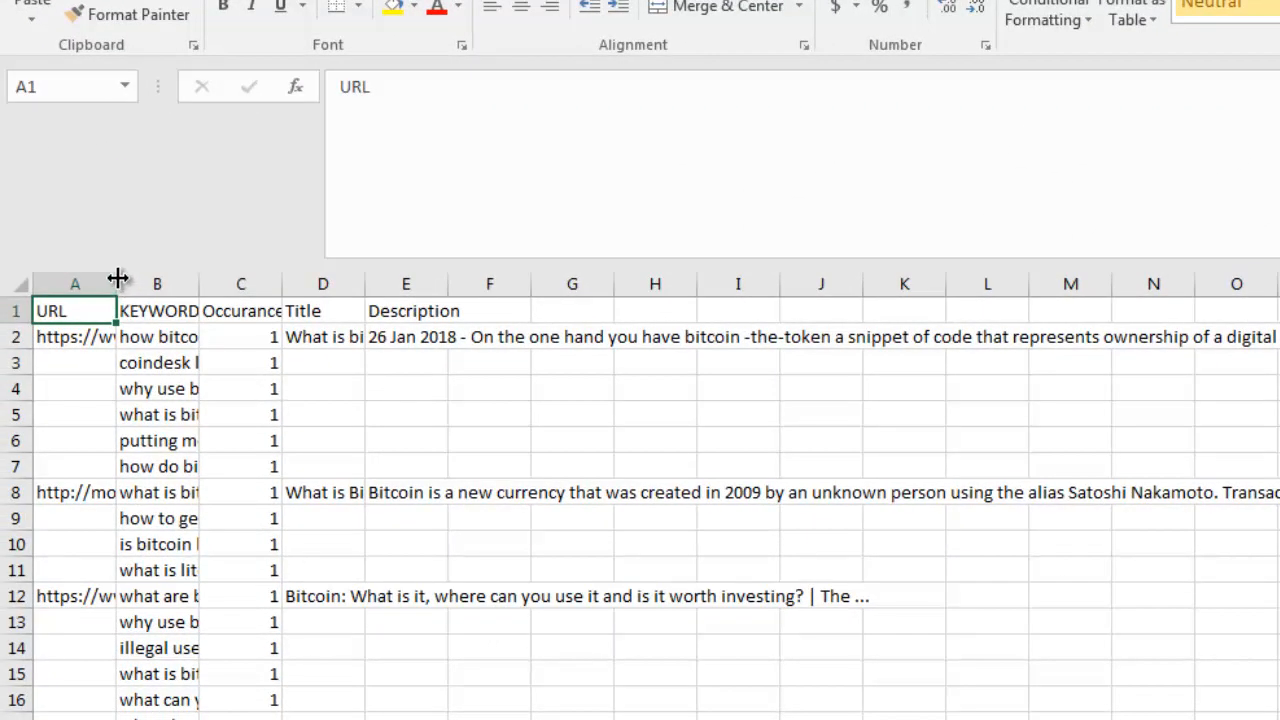
pyautogui.doubleClick(116, 284)
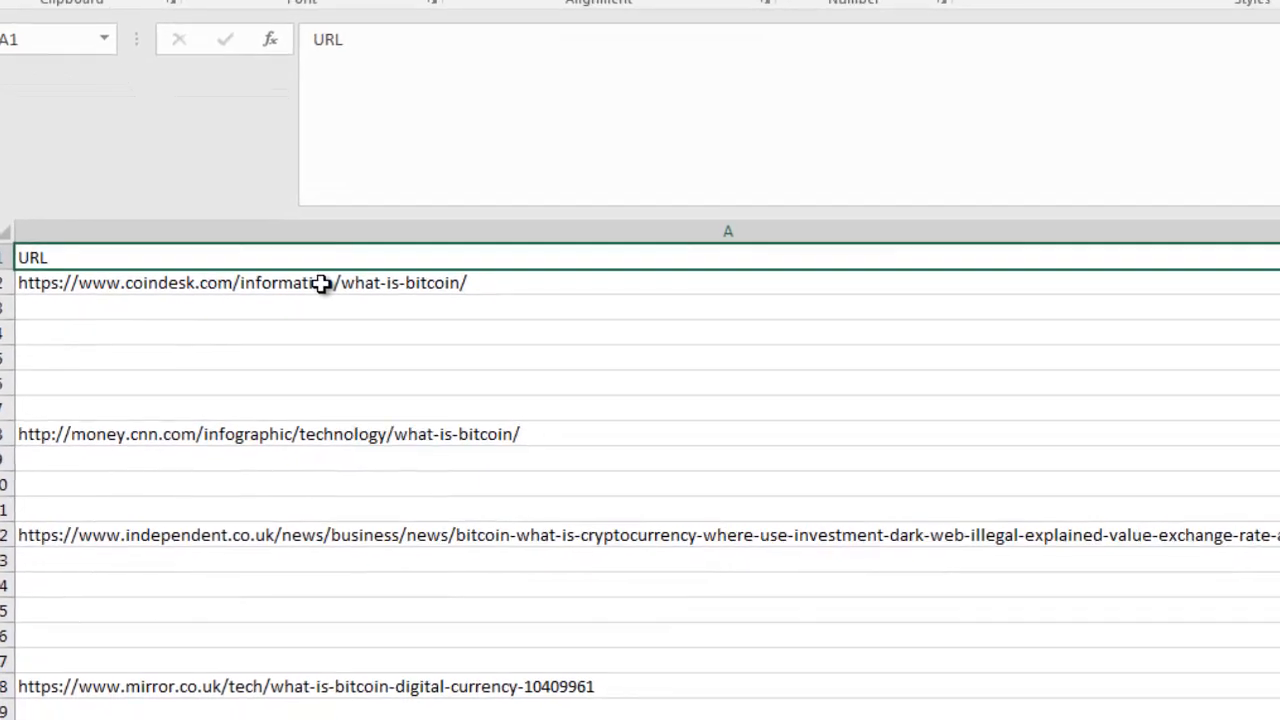
# Step: Examine the competitor URLs and the Google Related Terms rows in the URL column
pyautogui.click(347, 336)
pyautogui.click(330, 494)
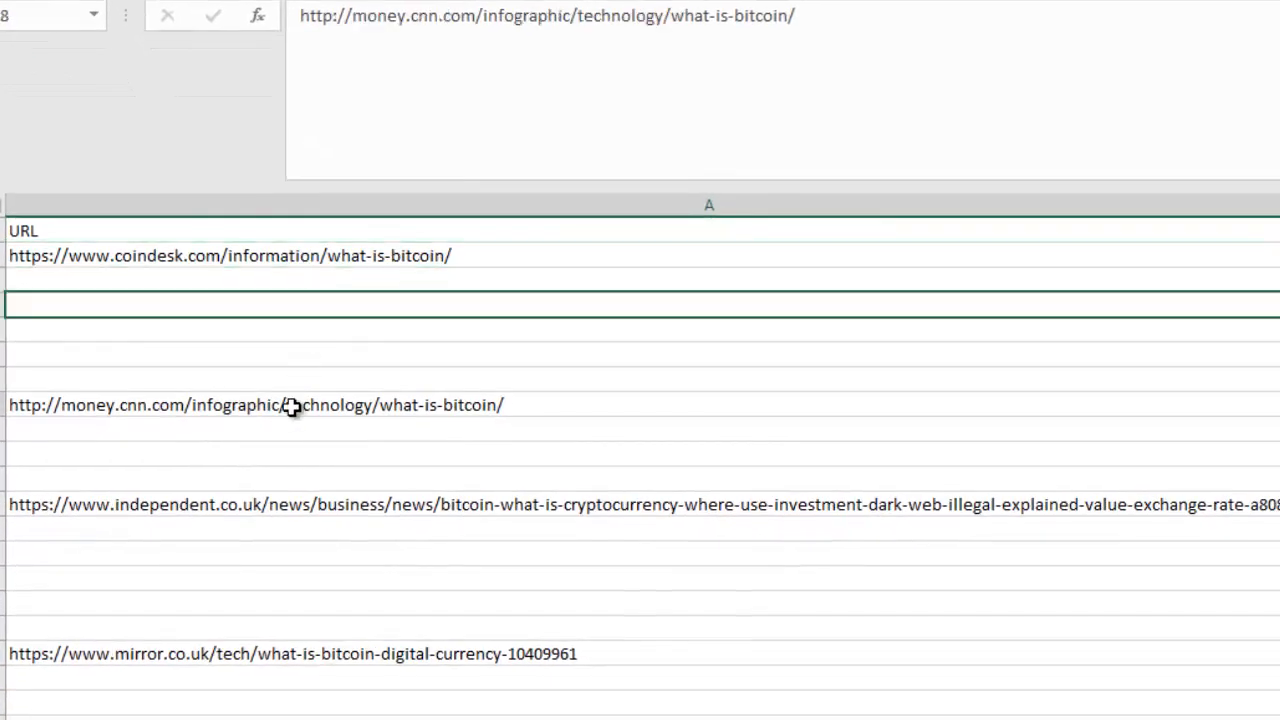
pyautogui.click(277, 503)
pyautogui.click(229, 655)
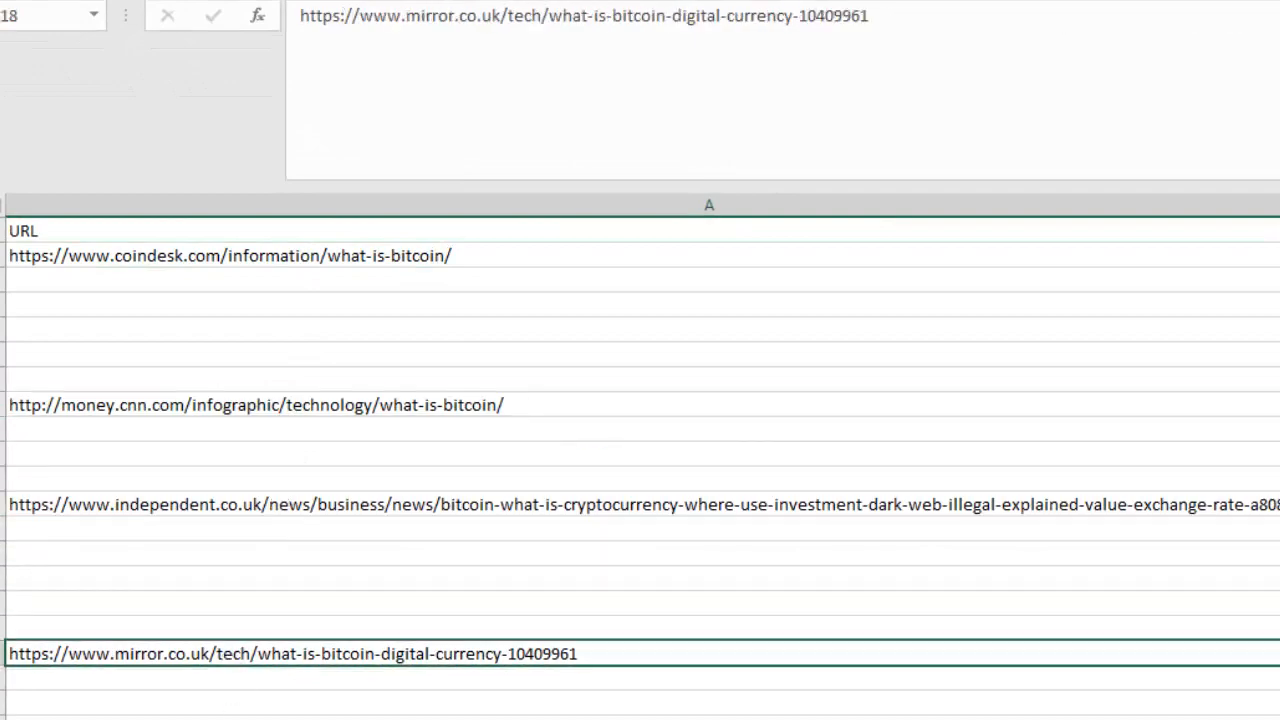
pyautogui.click(215, 537)
pyautogui.scroll(-3, 160, 640)
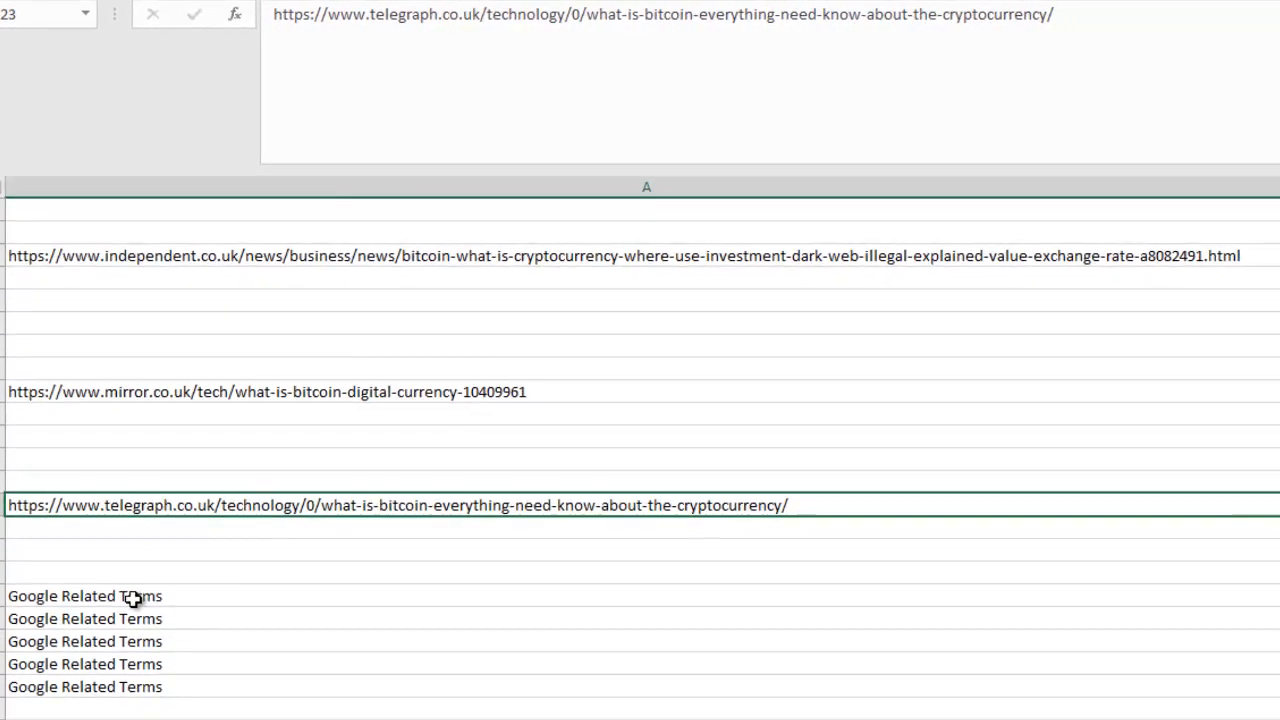
pyautogui.moveTo(133, 598); pyautogui.dragTo(122, 655)
pyautogui.scroll(3, 200, 678)
pyautogui.scroll(-3, 206, 678)
pyautogui.scroll(1, 160, 665)
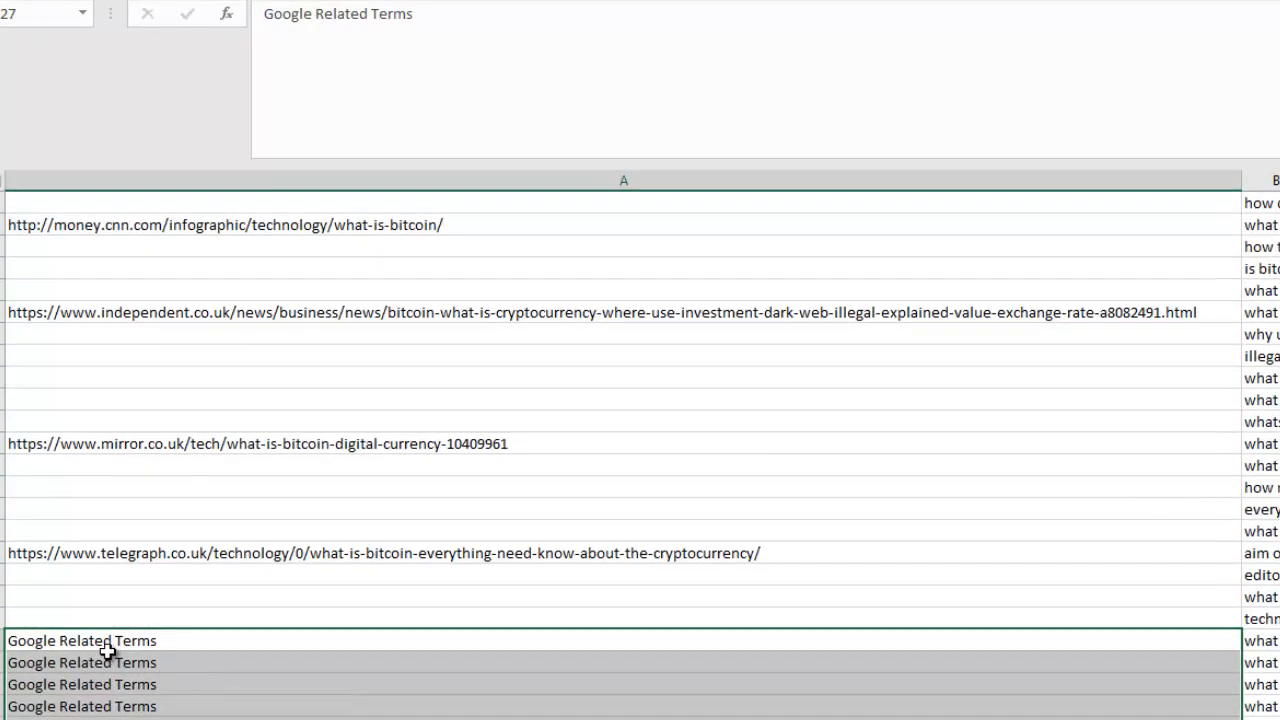
pyautogui.click(107, 653)
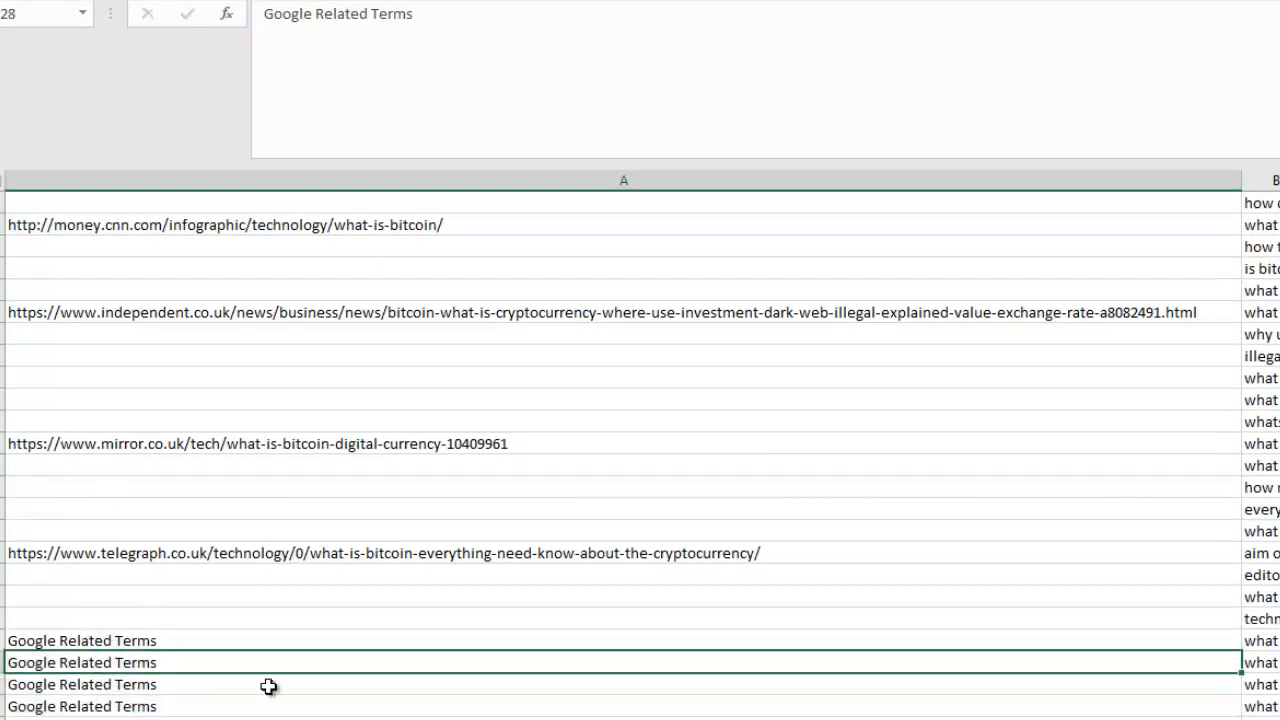
pyautogui.scroll(2, 345, 612)
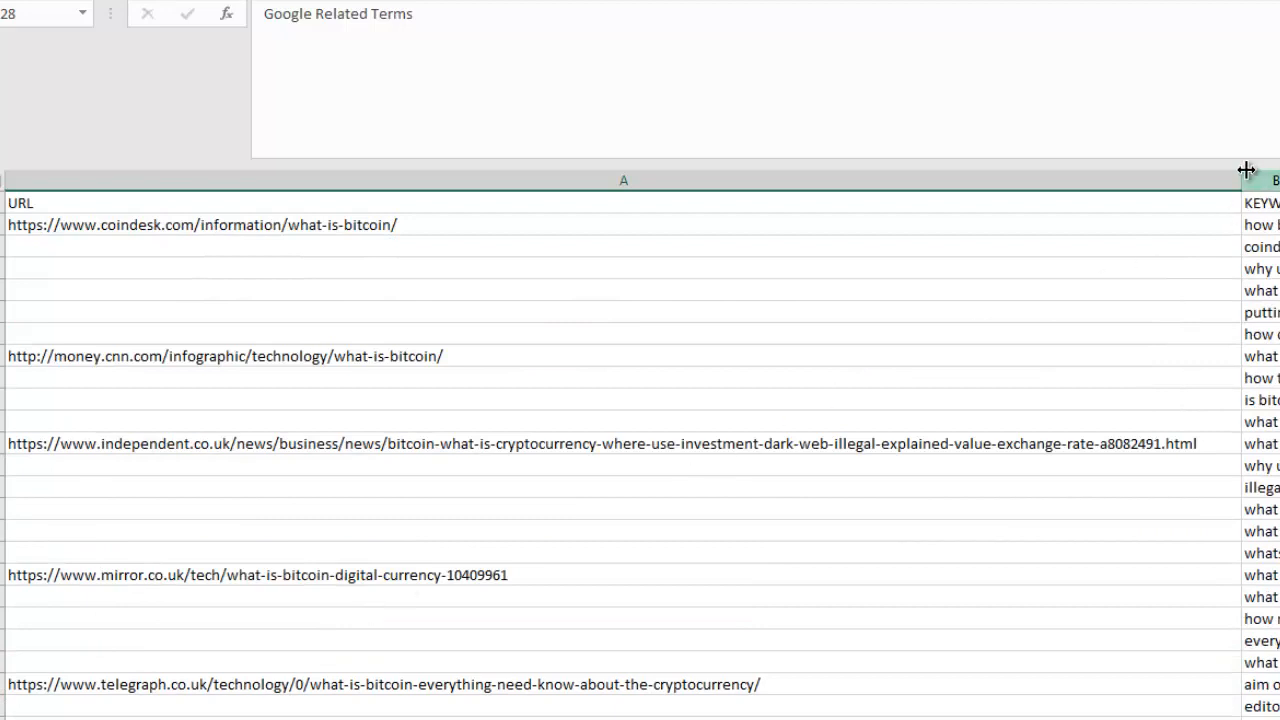
# Step: Narrow the URL column and fit the KEYWORDS column to its contents
pyautogui.moveTo(1243, 180); pyautogui.dragTo(496, 179)
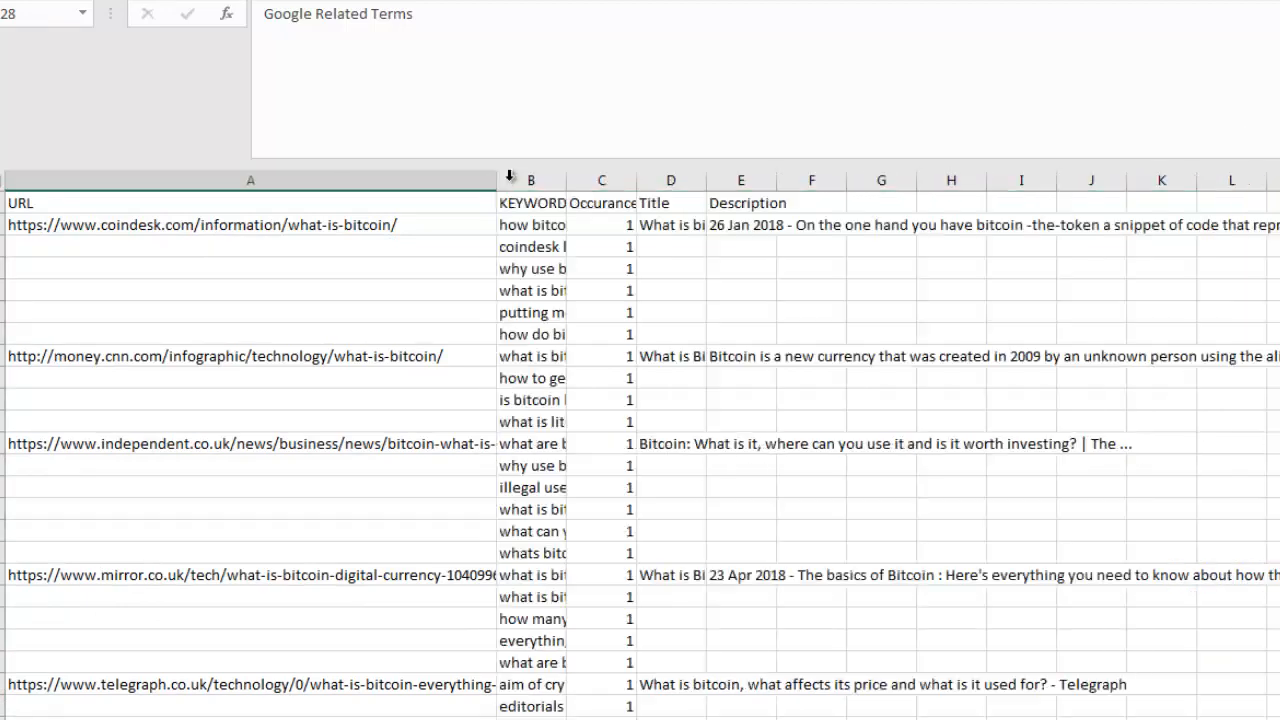
pyautogui.doubleClick(565, 180)
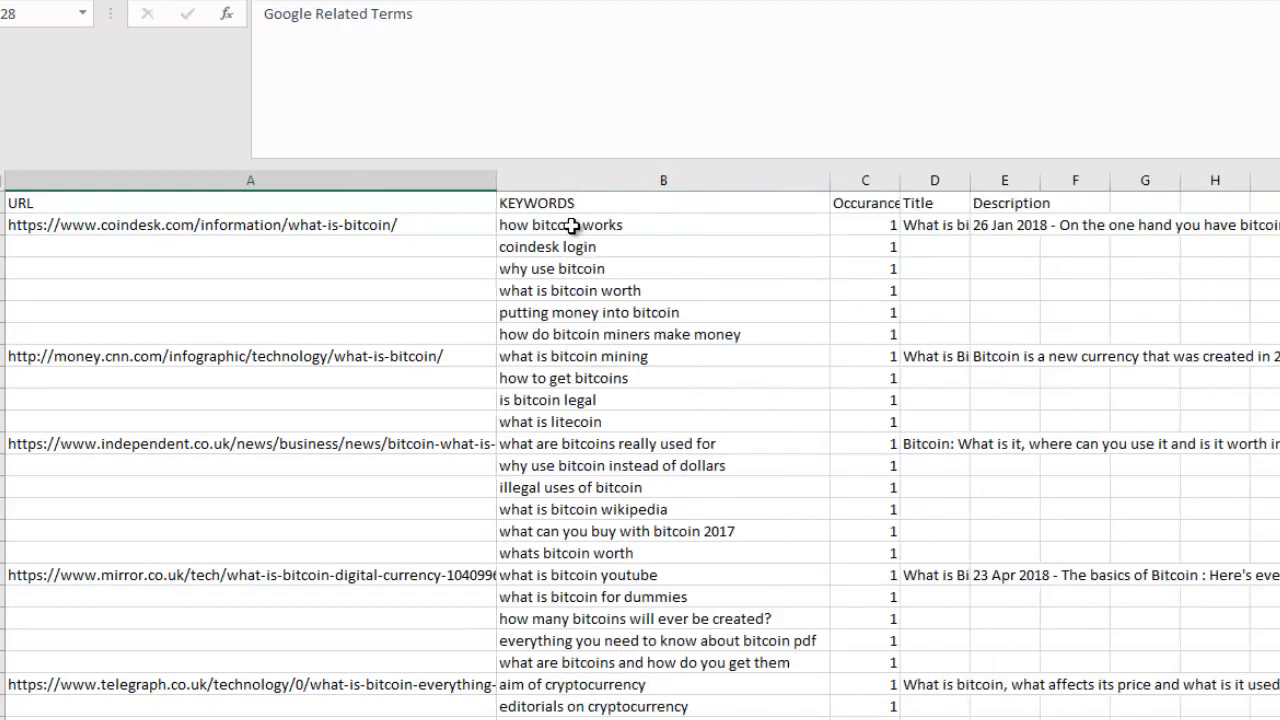
# Step: Examine which keywords are grouped with the coindesk.com and money.cnn.com URLs
pyautogui.moveTo(571, 226); pyautogui.dragTo(558, 338)
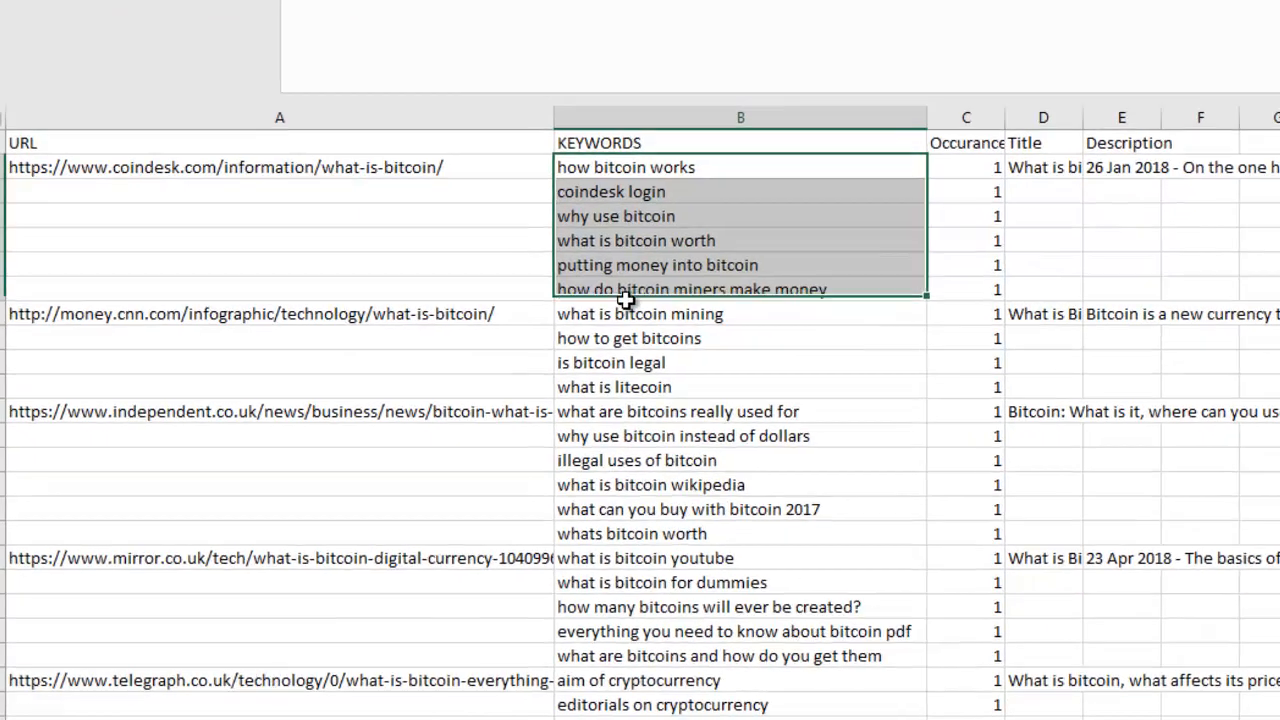
pyautogui.moveTo(625, 300); pyautogui.dragTo(622, 299)
pyautogui.click(620, 246)
pyautogui.click(345, 172)
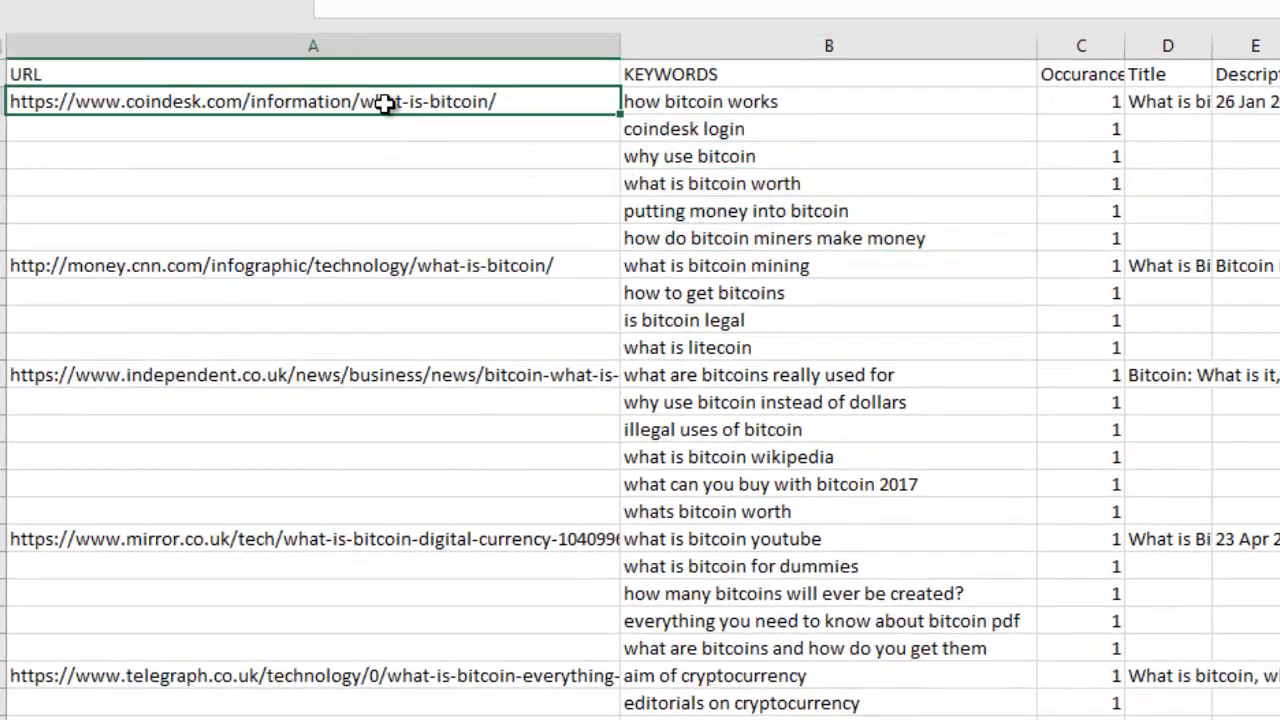
pyautogui.moveTo(497, 103); pyautogui.dragTo(834, 238)
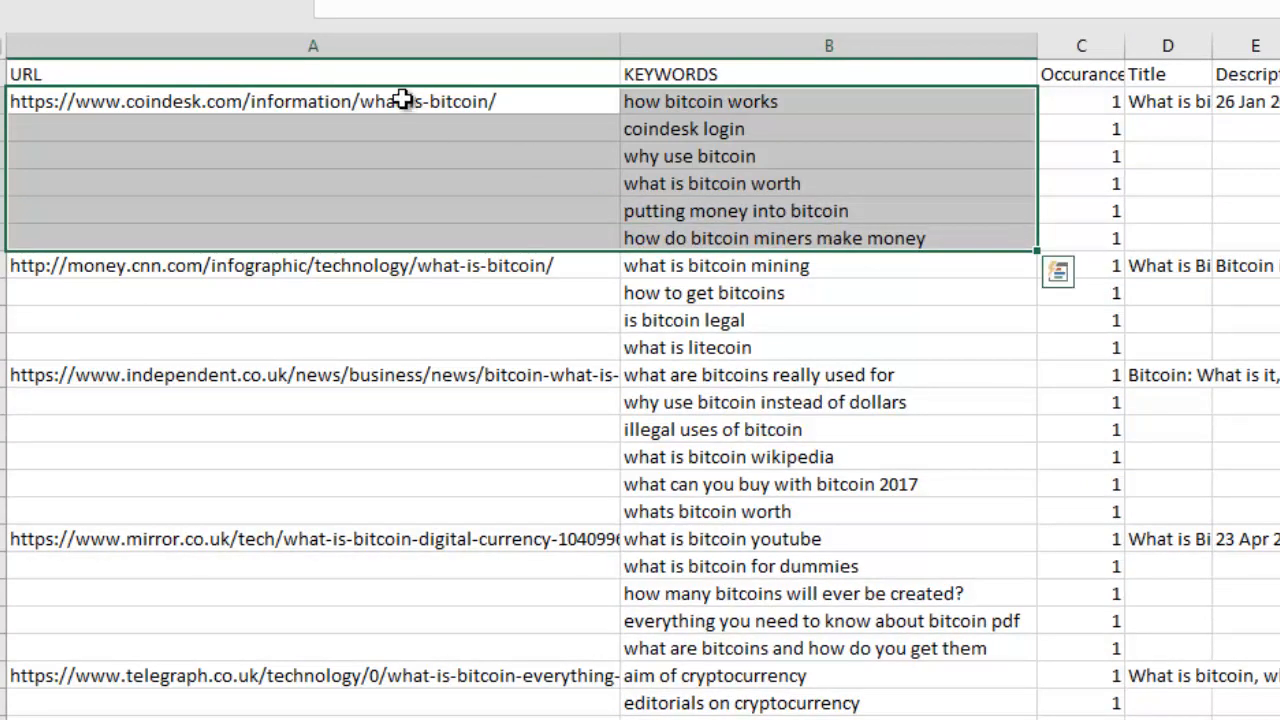
pyautogui.moveTo(468, 265); pyautogui.dragTo(836, 347)
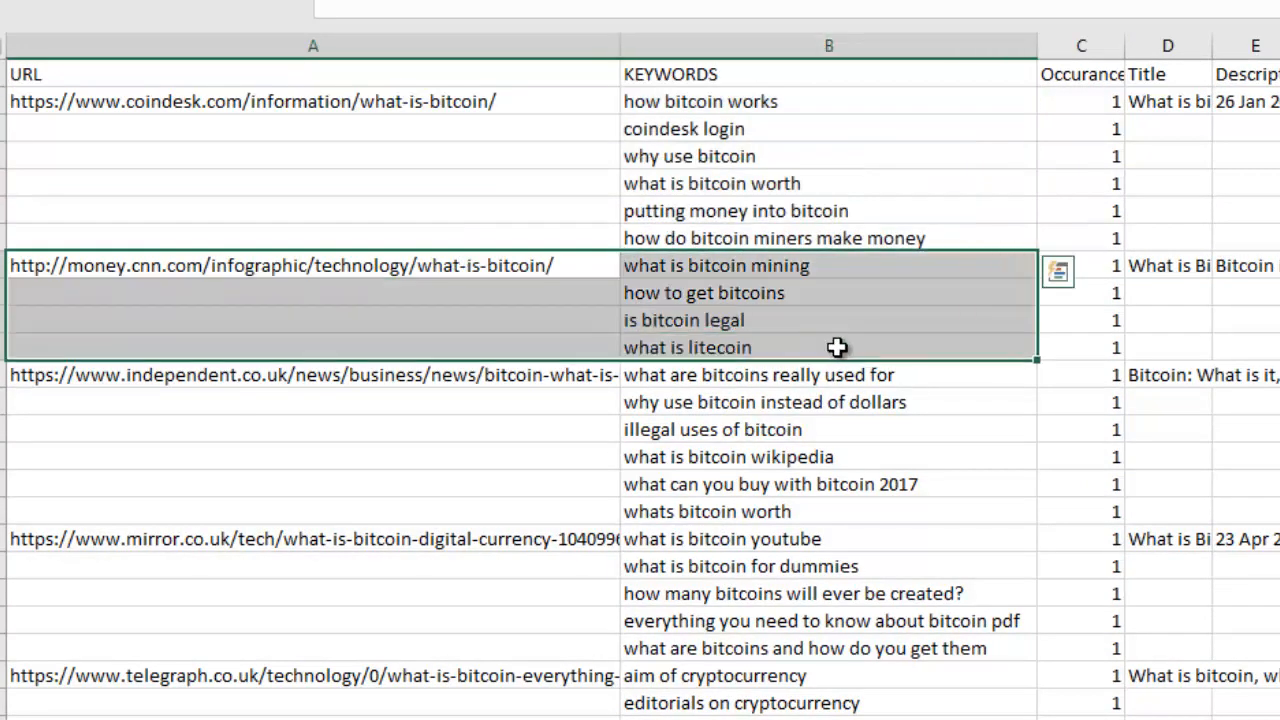
pyautogui.click(453, 268)
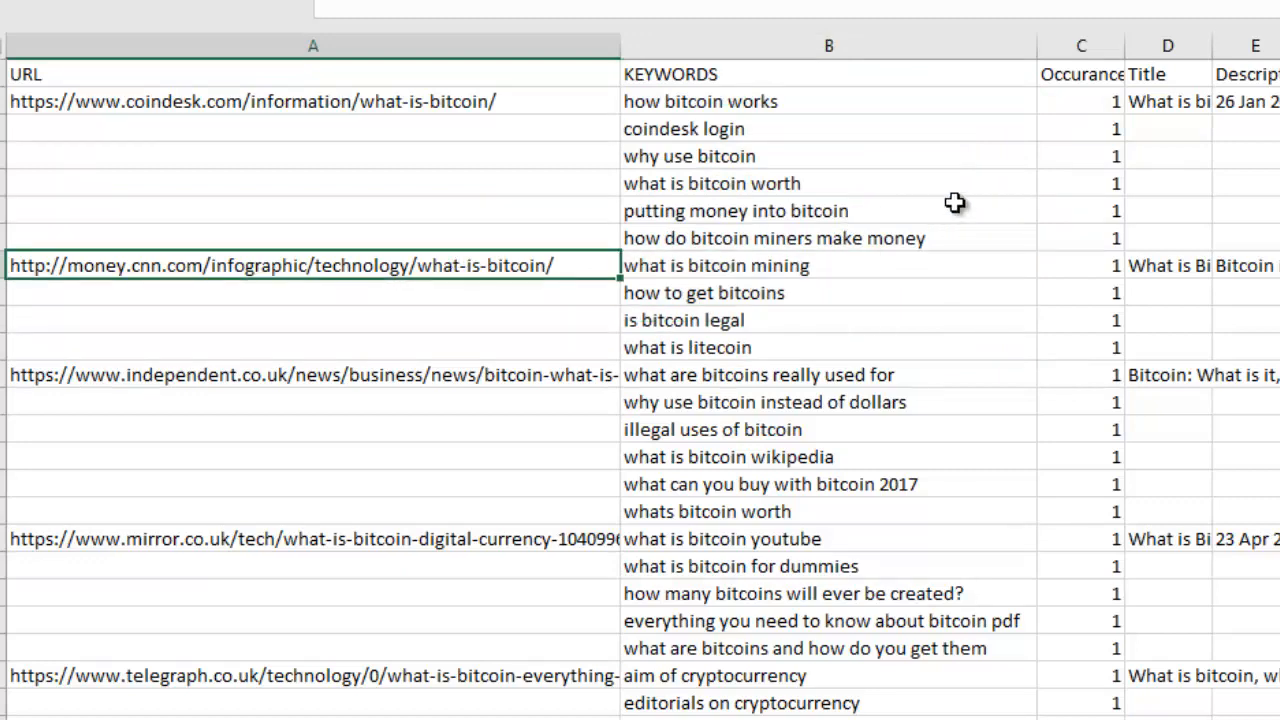
# Step: Widen the Title column and check the titles and descriptions of the coindesk.com and money.cnn.com results
pyautogui.click(1187, 104)
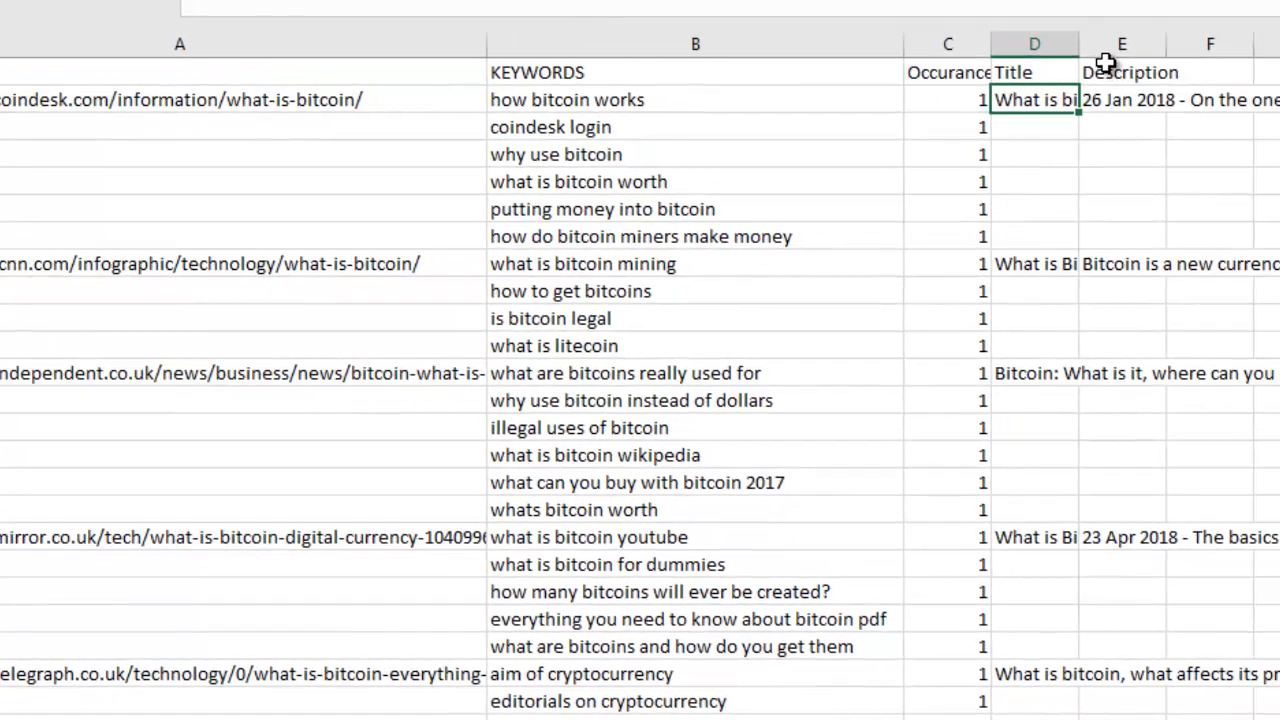
pyautogui.moveTo(1212, 46); pyautogui.dragTo(1279, 50)
pyautogui.moveTo(1071, 44); pyautogui.dragTo(1069, 41)
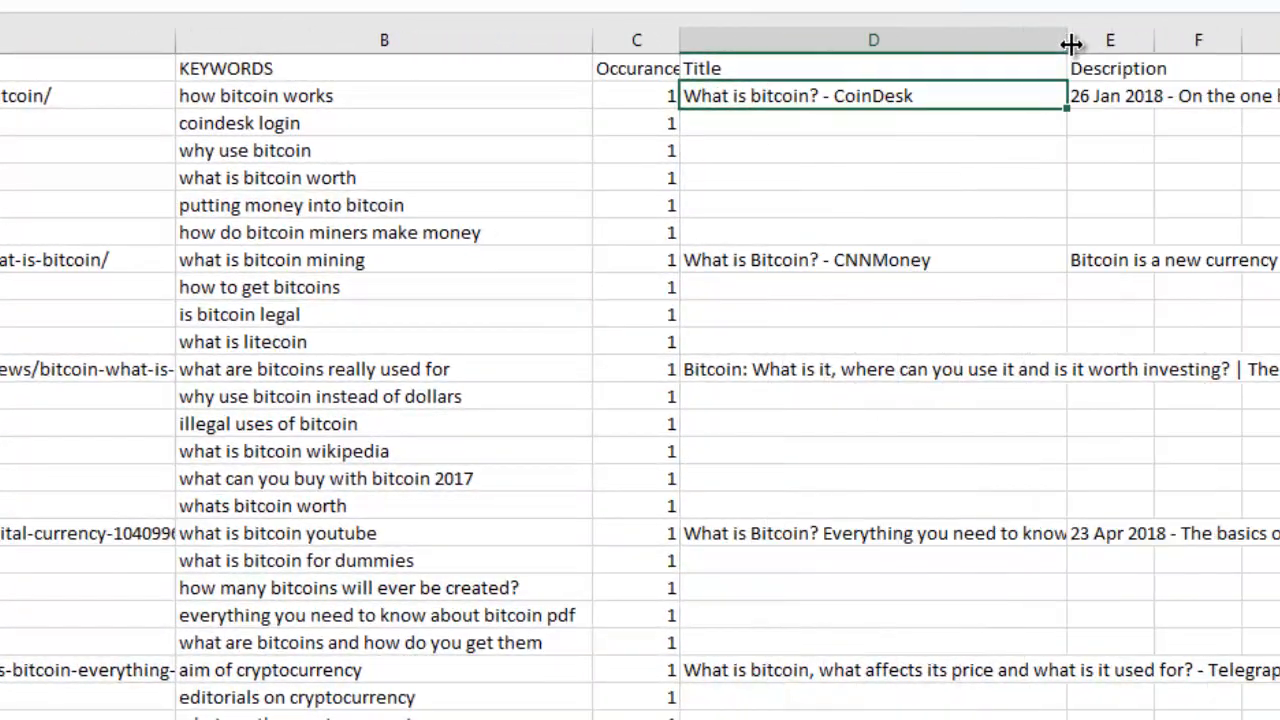
pyautogui.click(1098, 96)
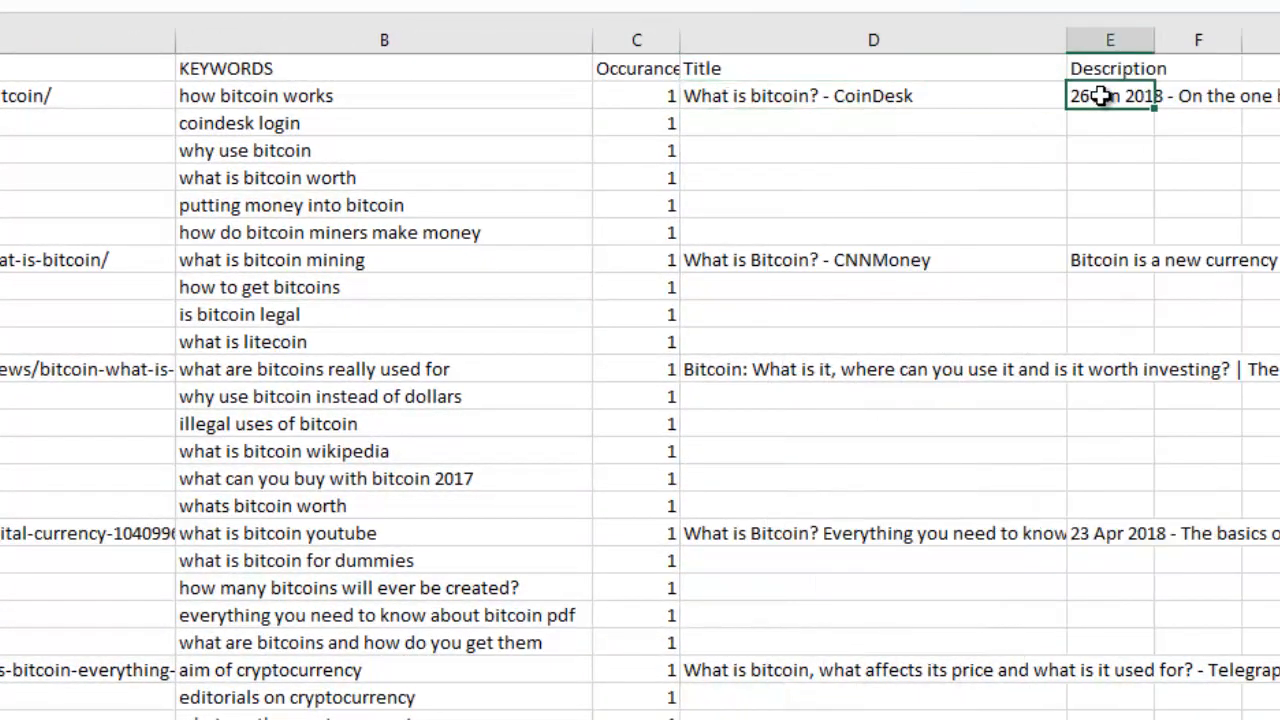
pyautogui.click(1127, 262)
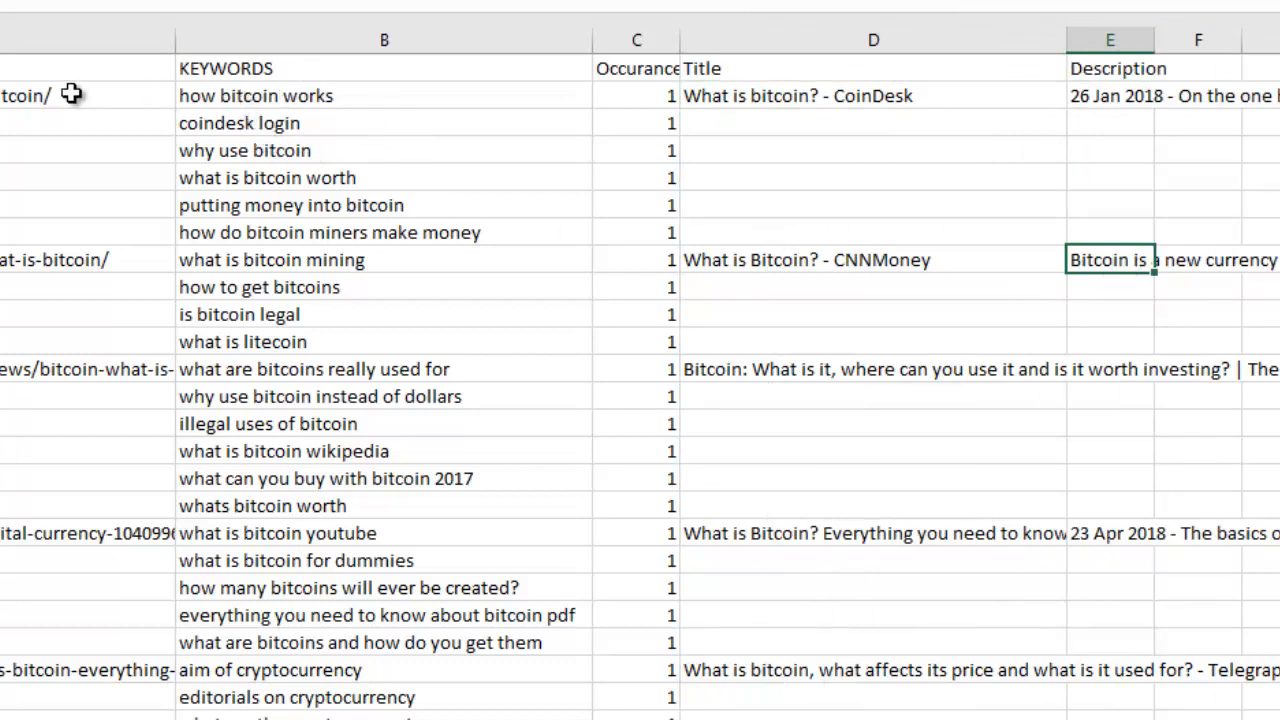
pyautogui.moveTo(223, 106); pyautogui.dragTo(214, 234)
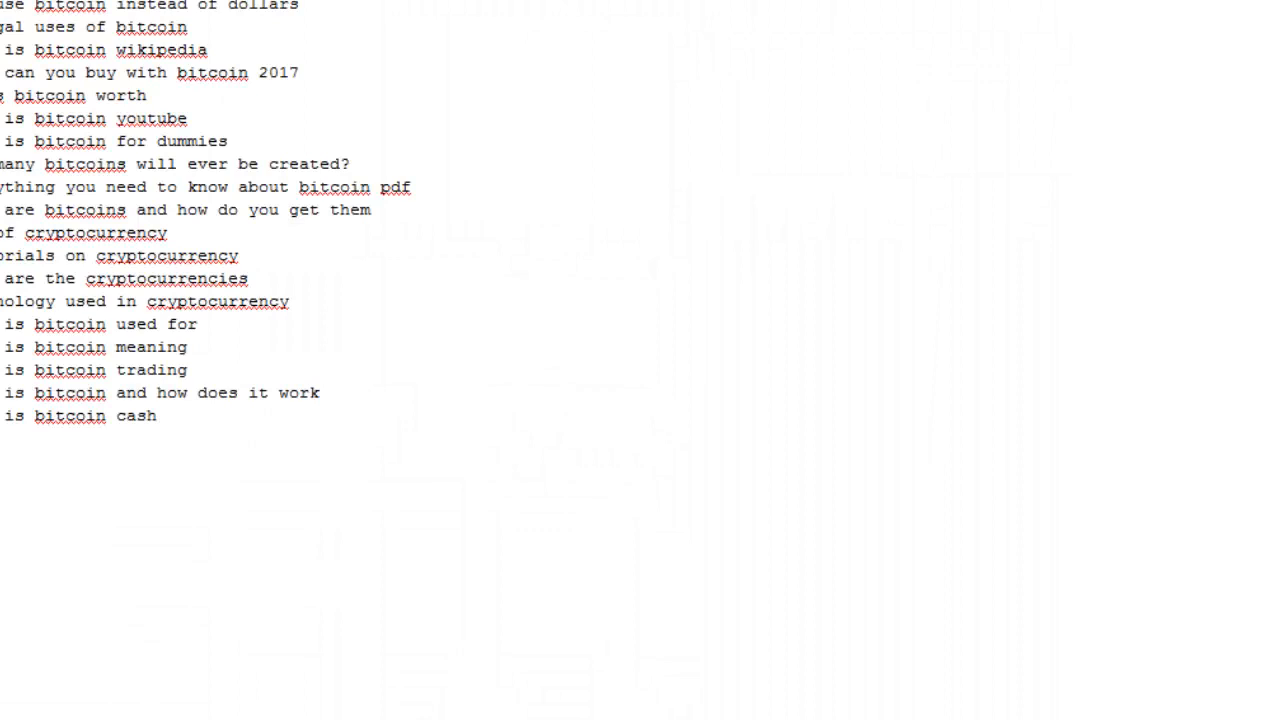
# Step: Review the plain keyword list in the text editor and return to the what_is_bitcoin_12_06_2018 CSV in Excel
pyautogui.moveTo(5, 5); pyautogui.dragTo(248, 398)
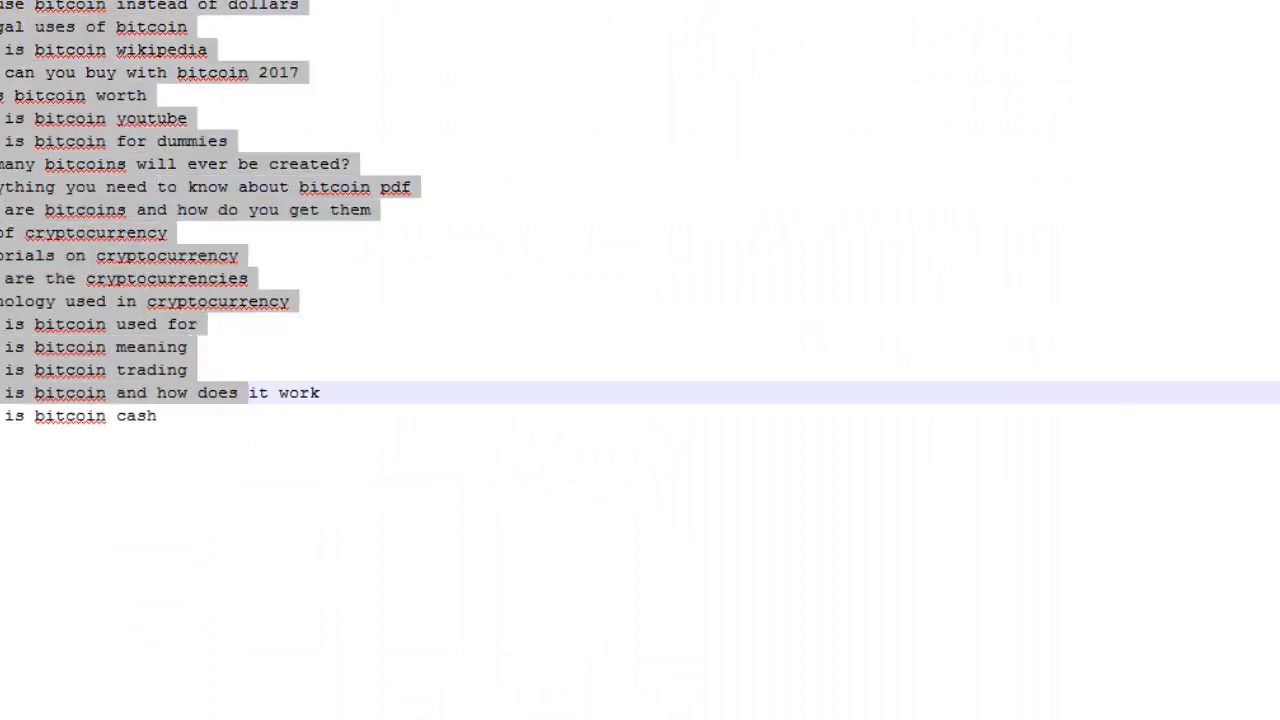
pyautogui.click(848, 700)
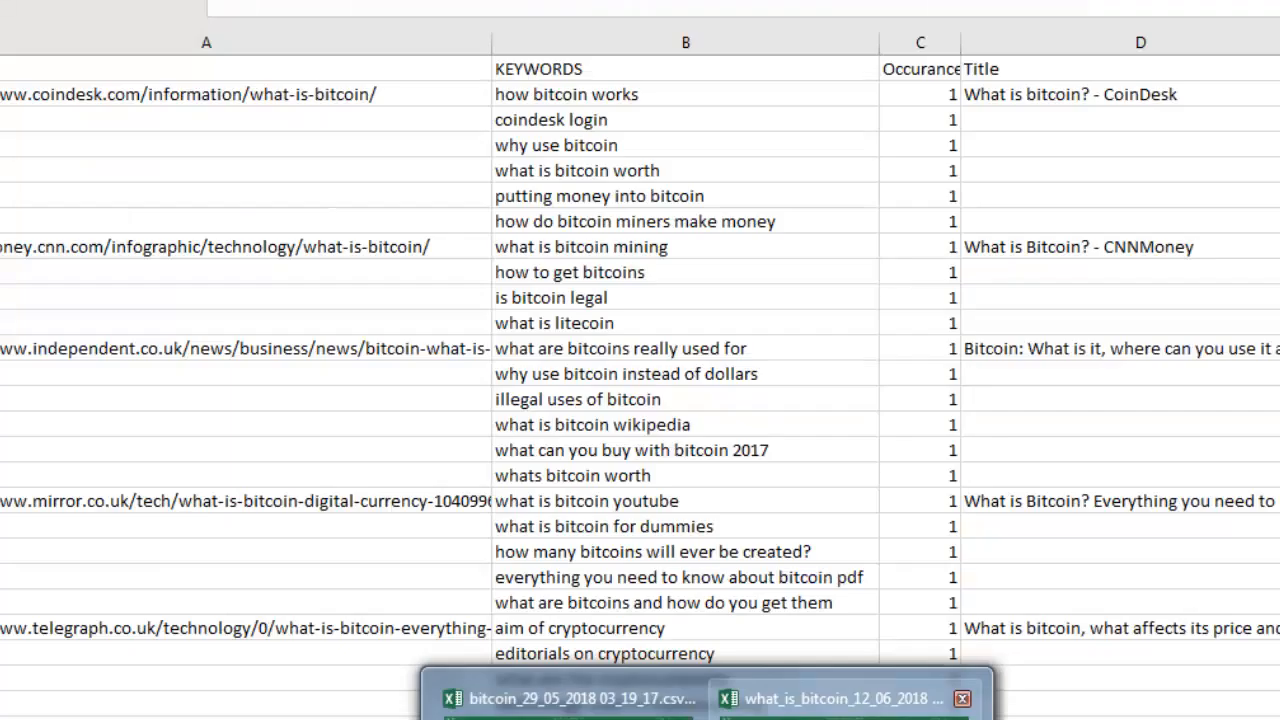
pyautogui.click(421, 430)
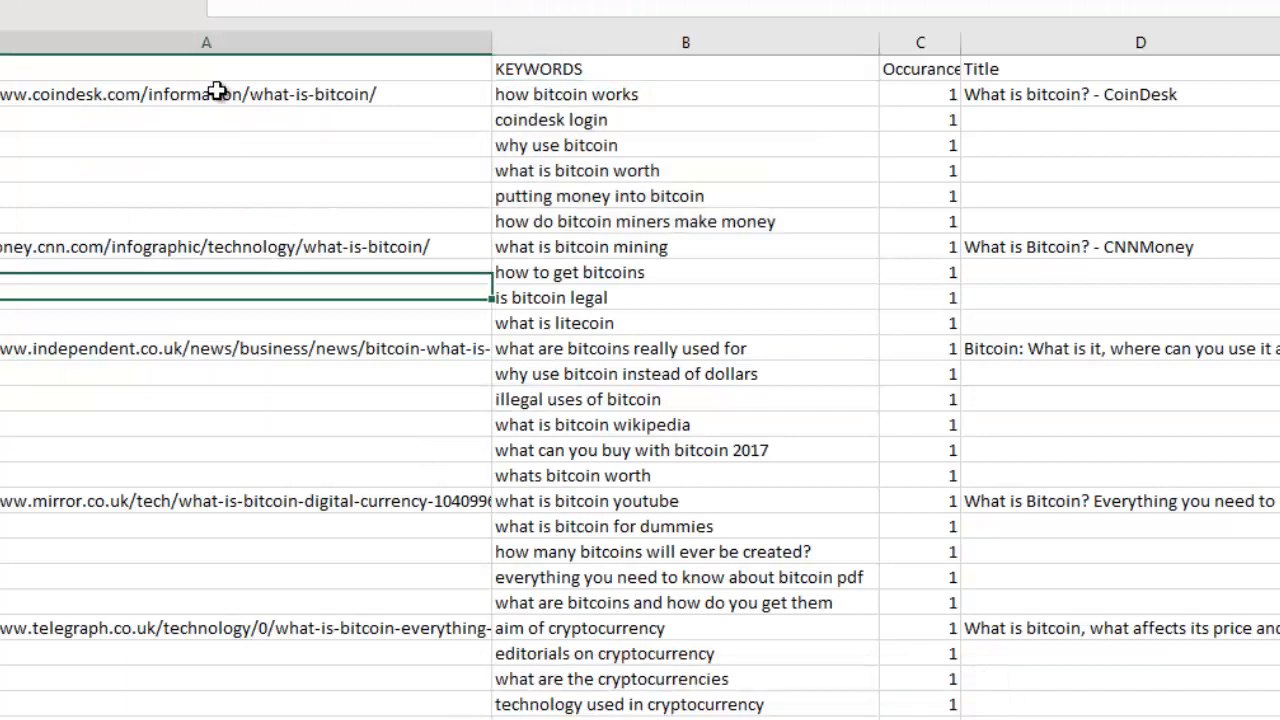
# Step: Examine the keywords grouped under the coindesk.com URL, from "how bitcoin works" to "how do bitcoin miners make money"
pyautogui.click(214, 88)
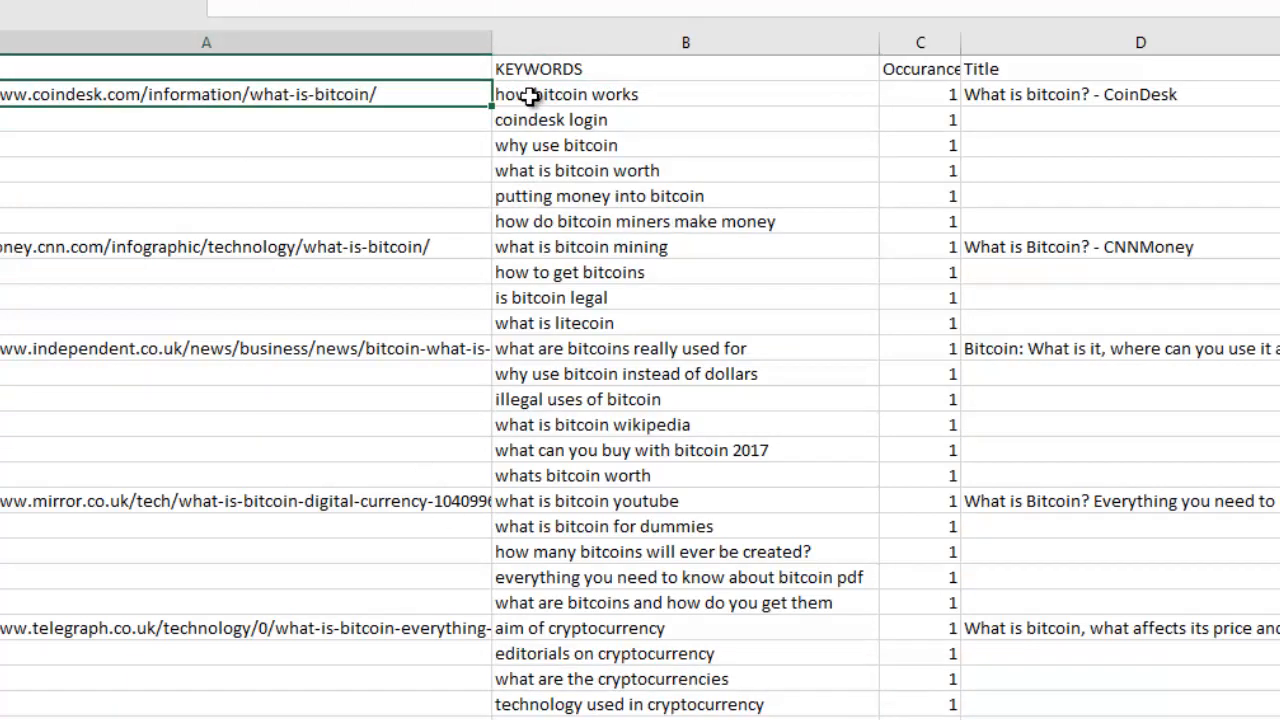
pyautogui.moveTo(531, 97); pyautogui.dragTo(569, 217)
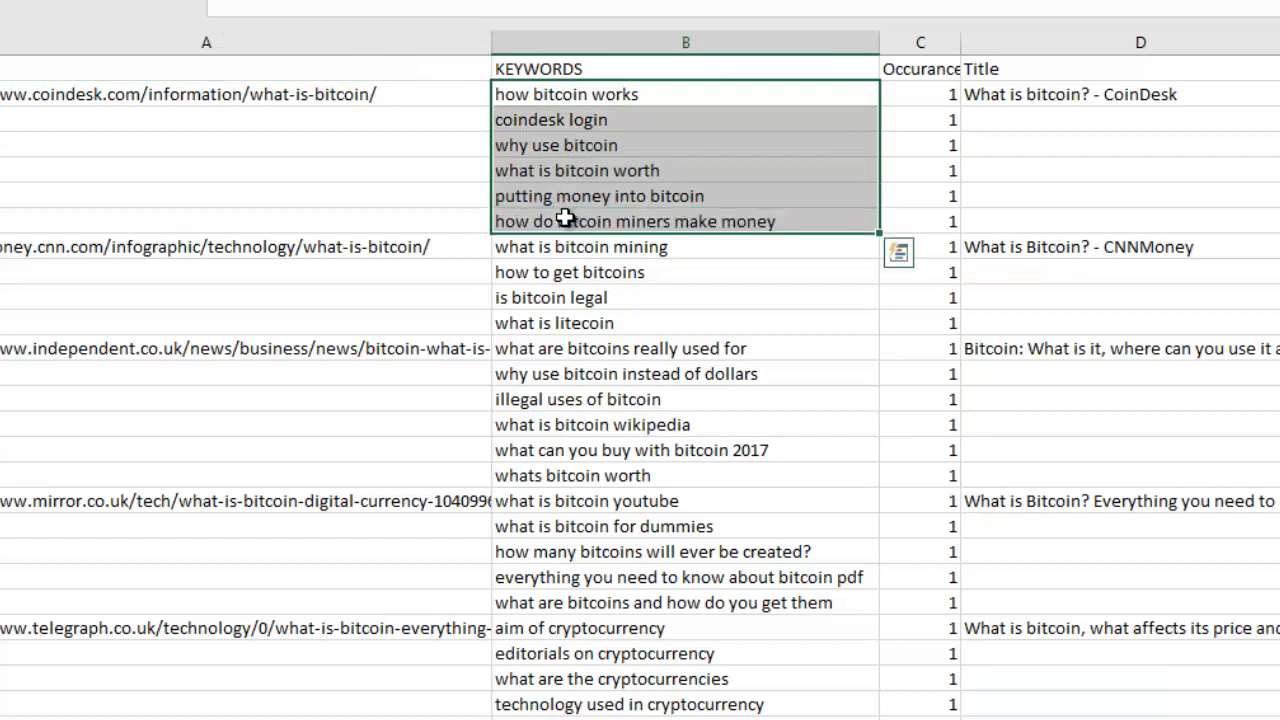
pyautogui.click(569, 217)
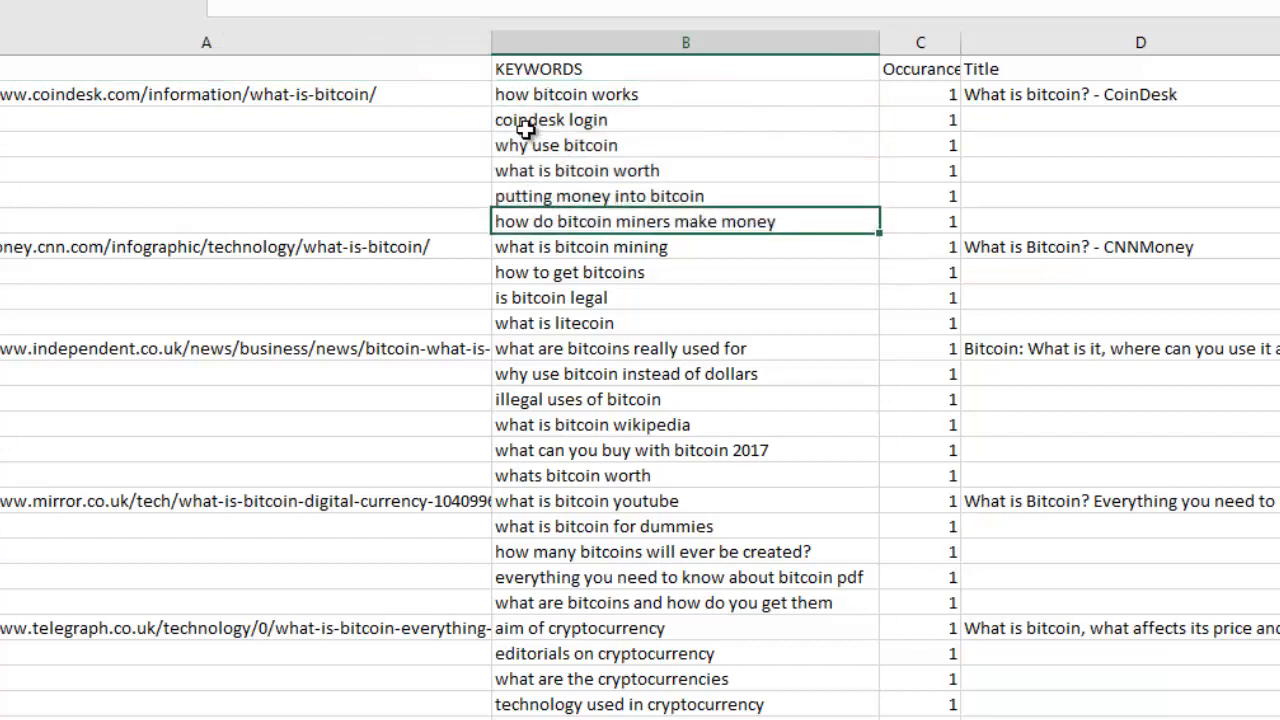
pyautogui.click(636, 122)
pyautogui.click(180, 110)
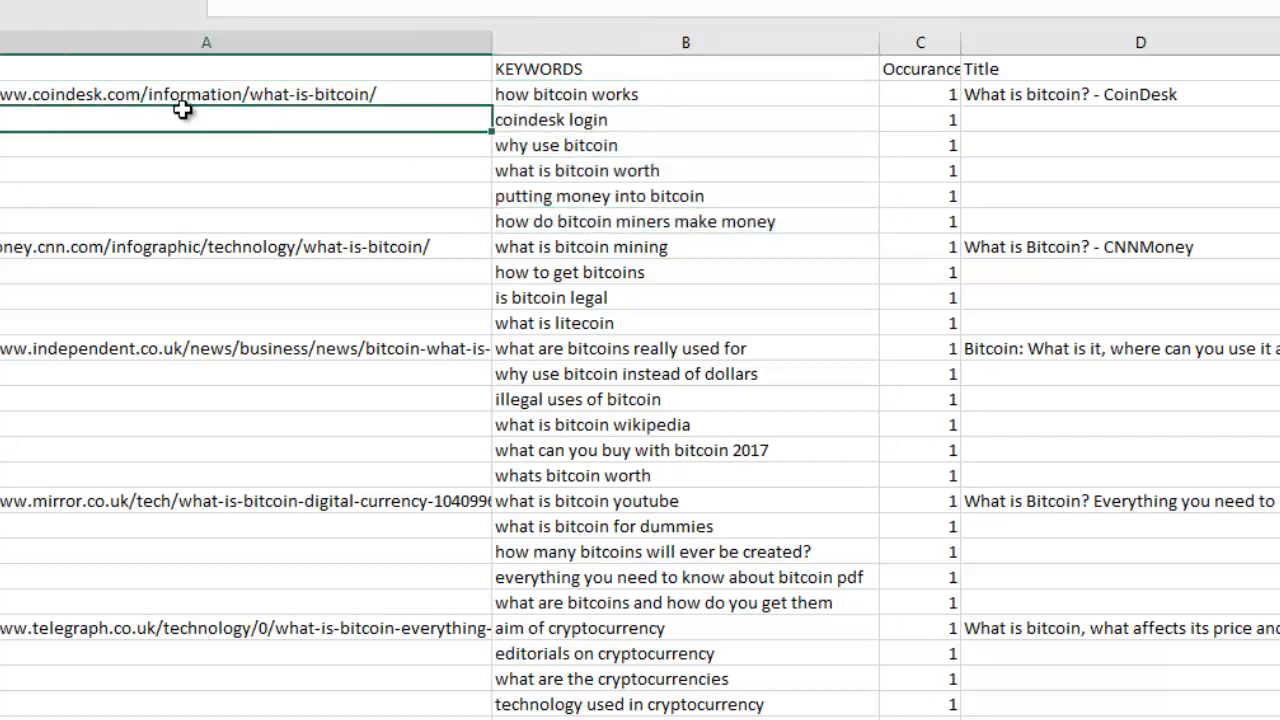
pyautogui.click(182, 101)
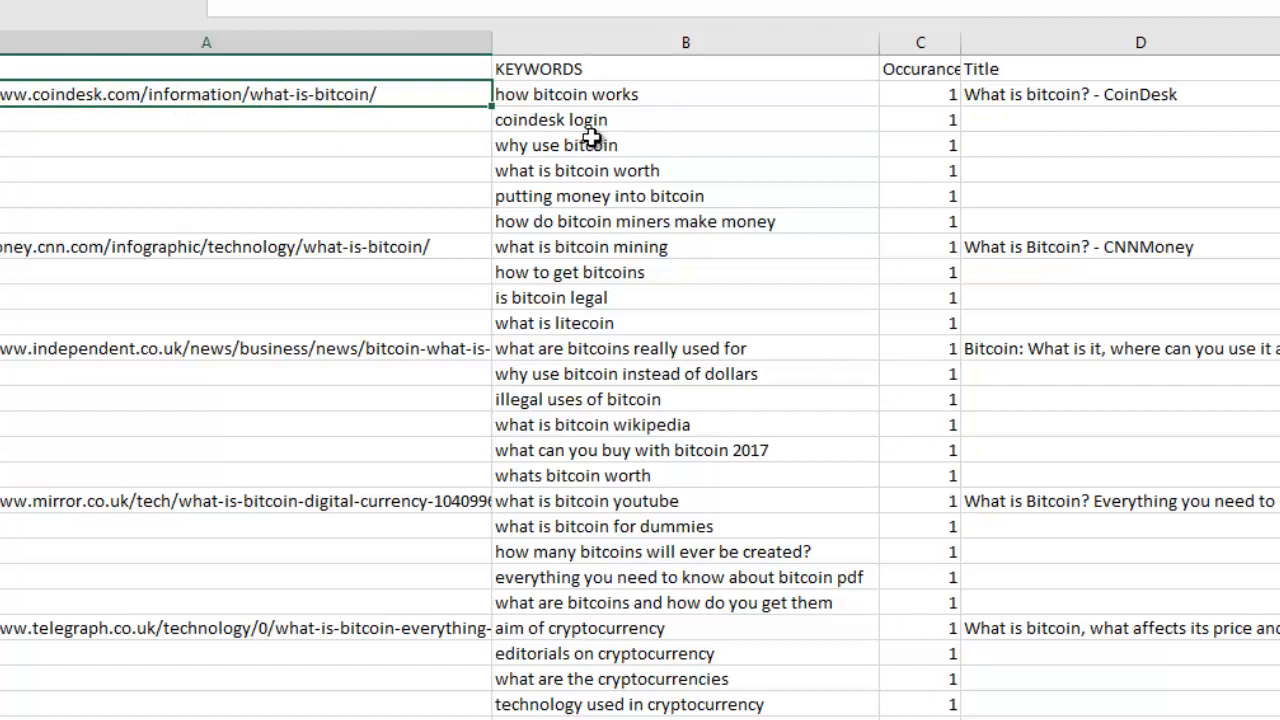
pyautogui.click(621, 122)
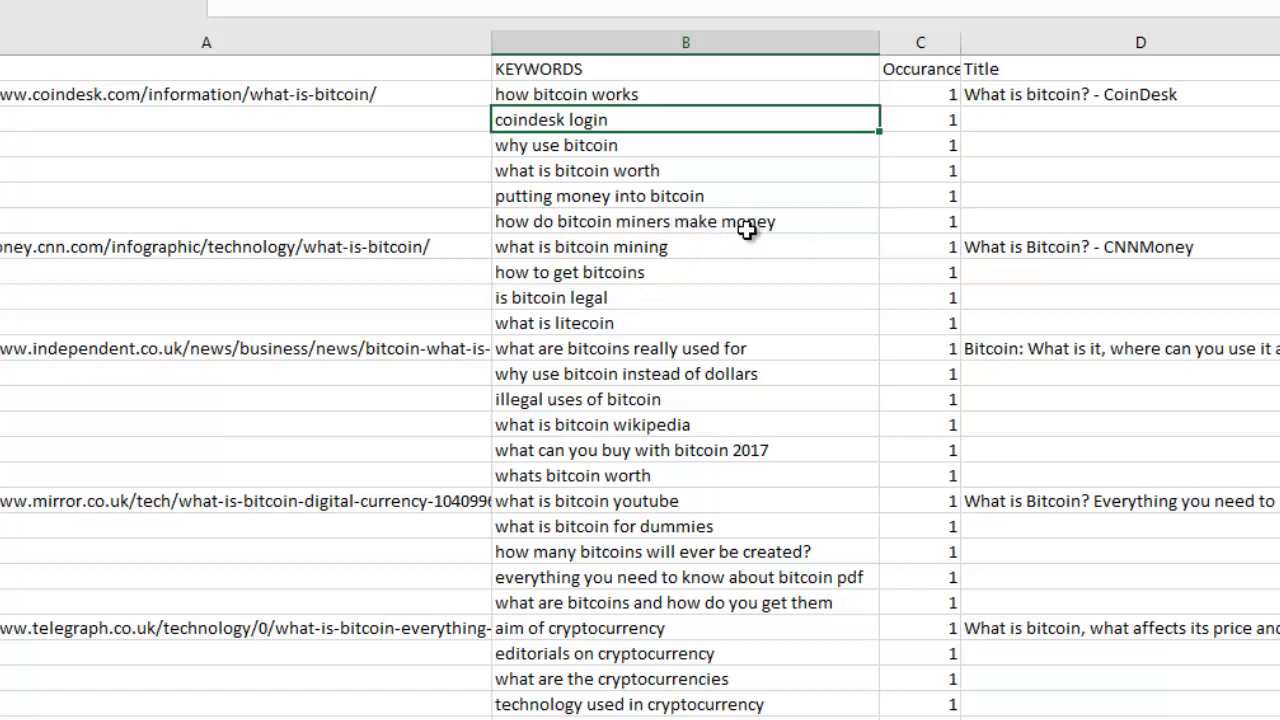
pyautogui.click(780, 202)
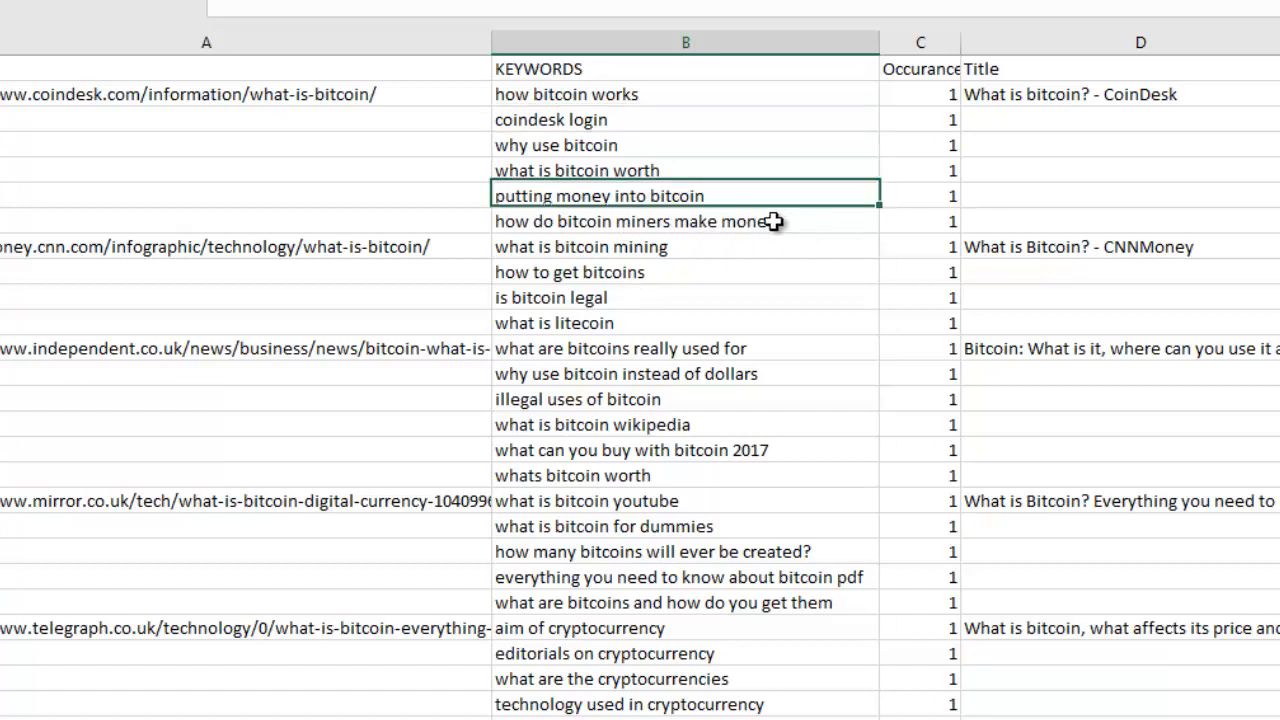
pyautogui.moveTo(771, 220); pyautogui.dragTo(654, 100)
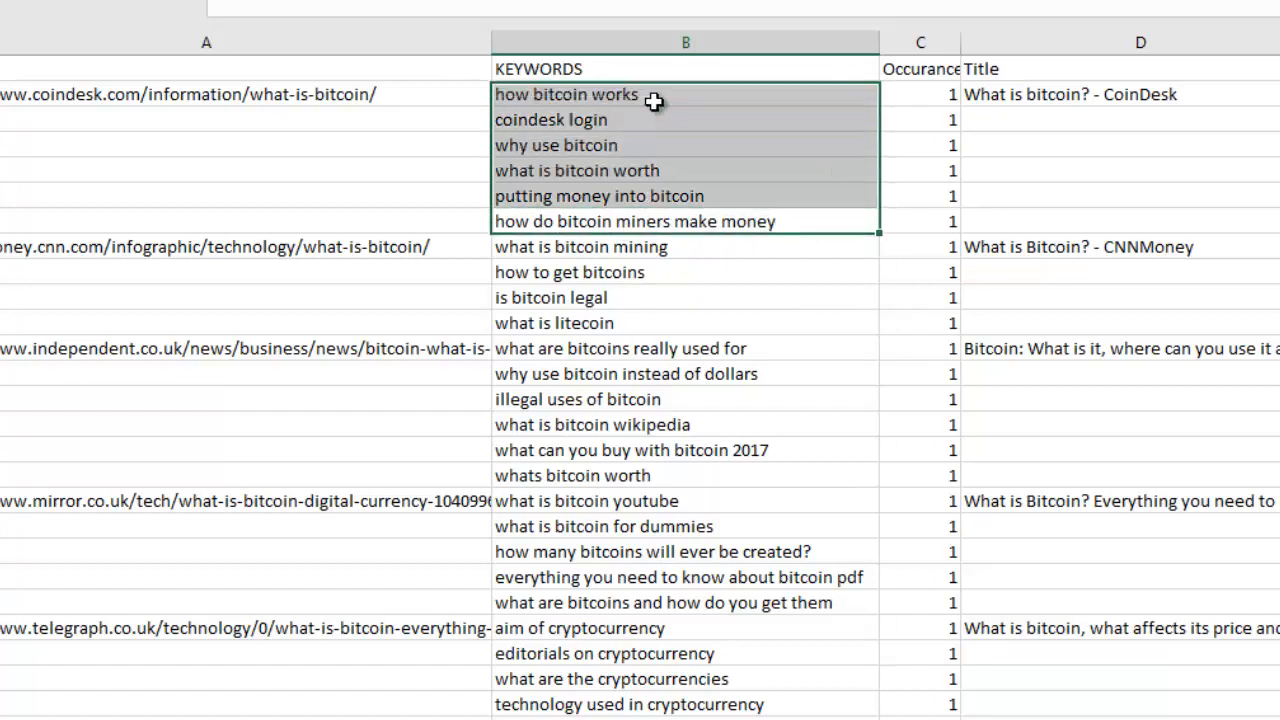
pyautogui.click(654, 100)
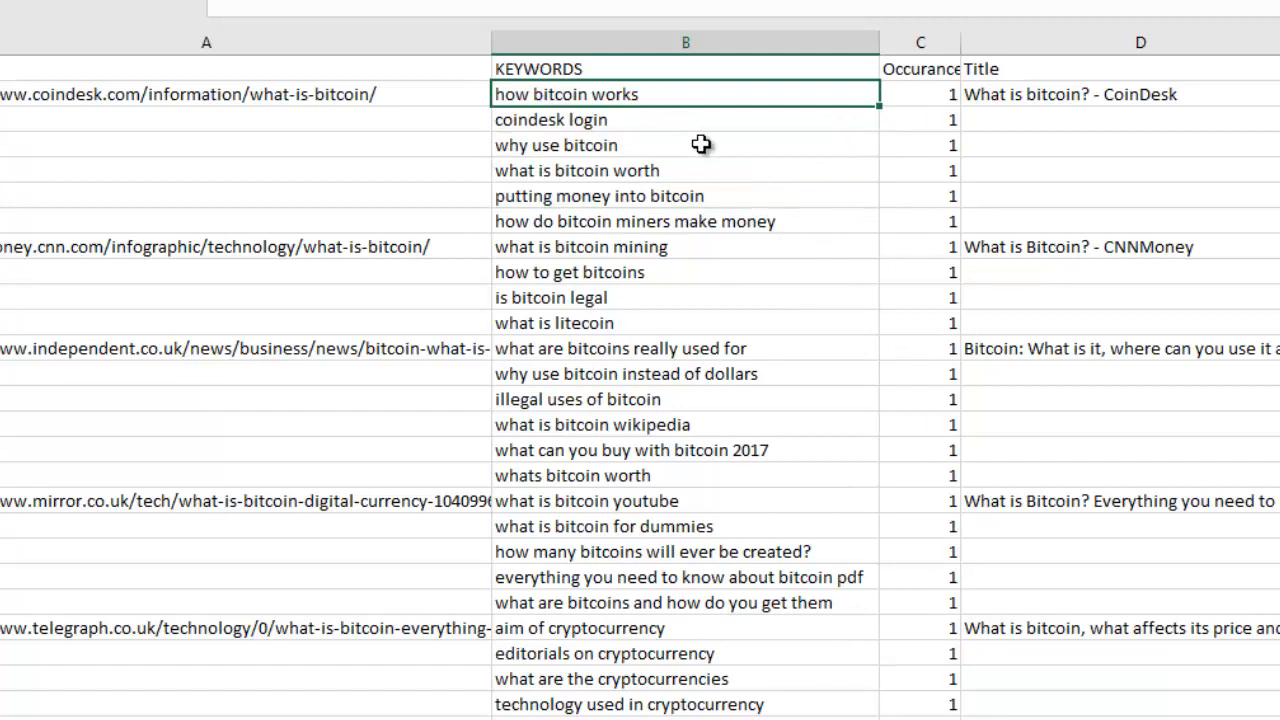
# Step: Examine the coindesk.com title and URL, and compare the keywords with their occurrence counts down the sheet
pyautogui.click(1028, 96)
pyautogui.press('Right')
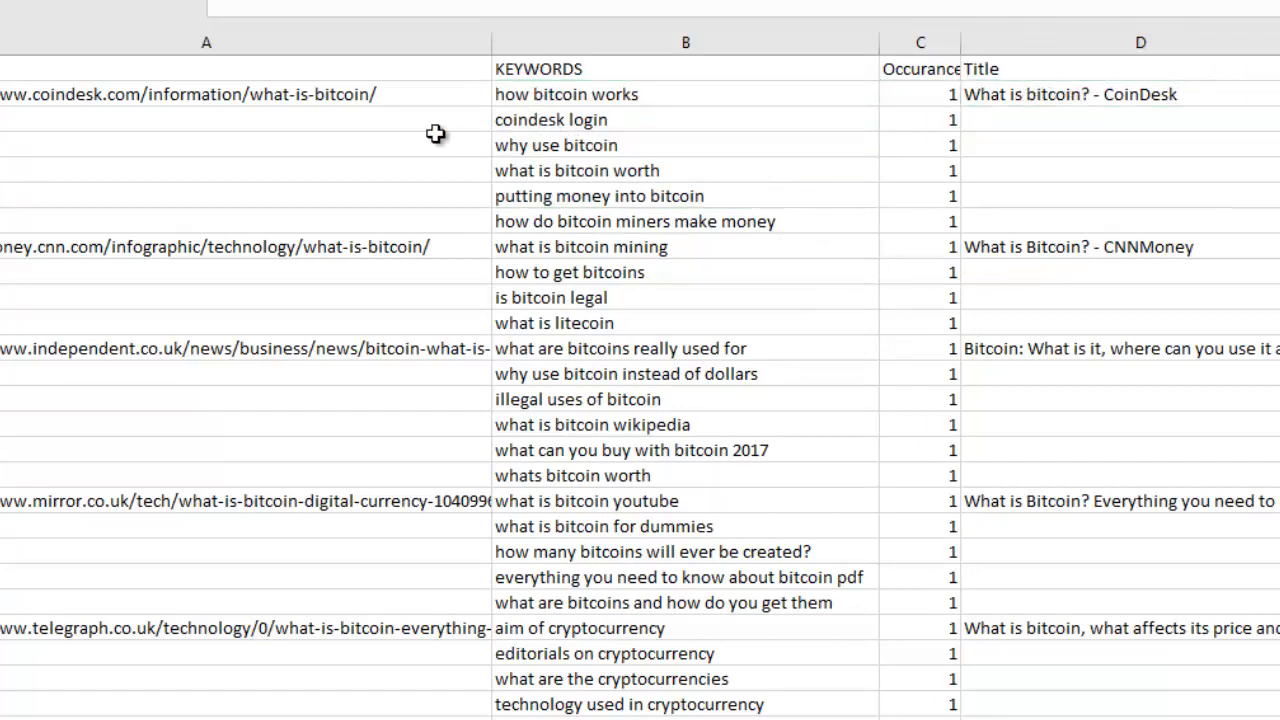
pyautogui.click(328, 100)
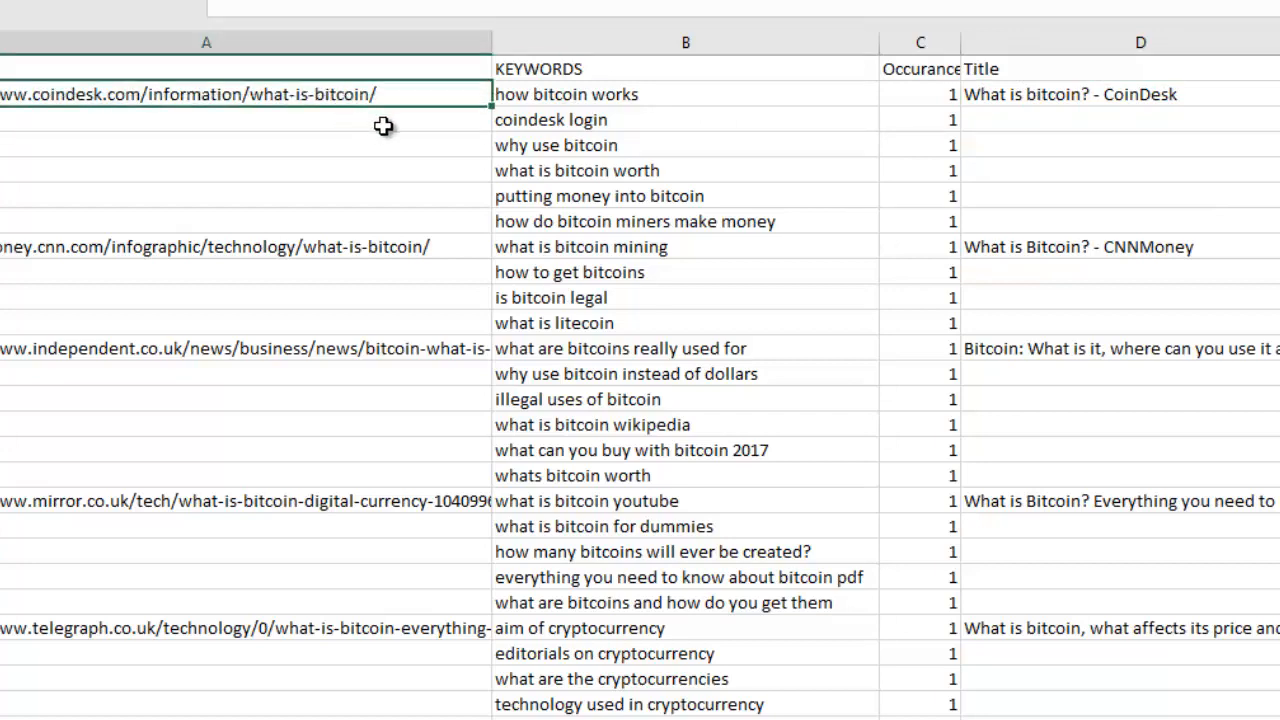
pyautogui.scroll(-5, 686, 446)
pyautogui.scroll(5, 700, 445)
pyautogui.moveTo(951, 94); pyautogui.dragTo(950, 719)
pyautogui.click(914, 654)
pyautogui.moveTo(777, 711); pyautogui.dragTo(752, 50)
pyautogui.click(731, 170)
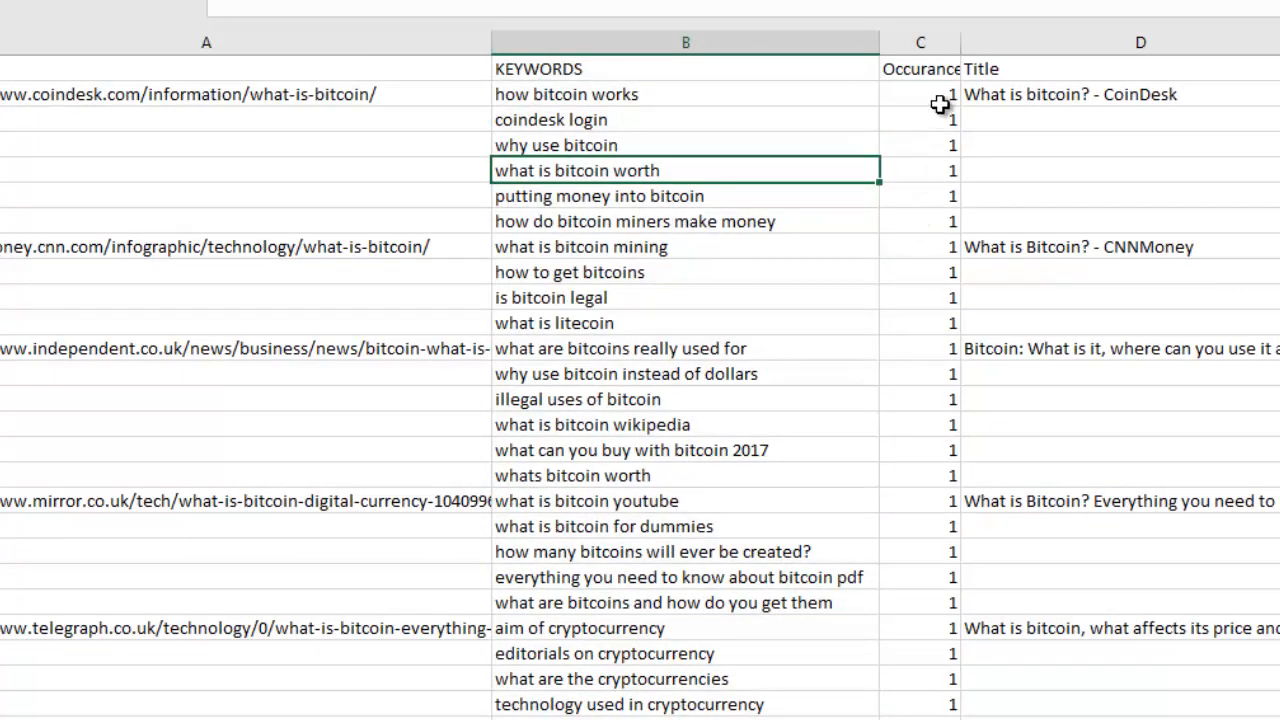
# Step: Close the what_is_bitcoin_12_06_2018 04_17_07 and bitcoin_29_05_2018 03_19_17 CSV files without saving changes
pyautogui.click(1150, 718)
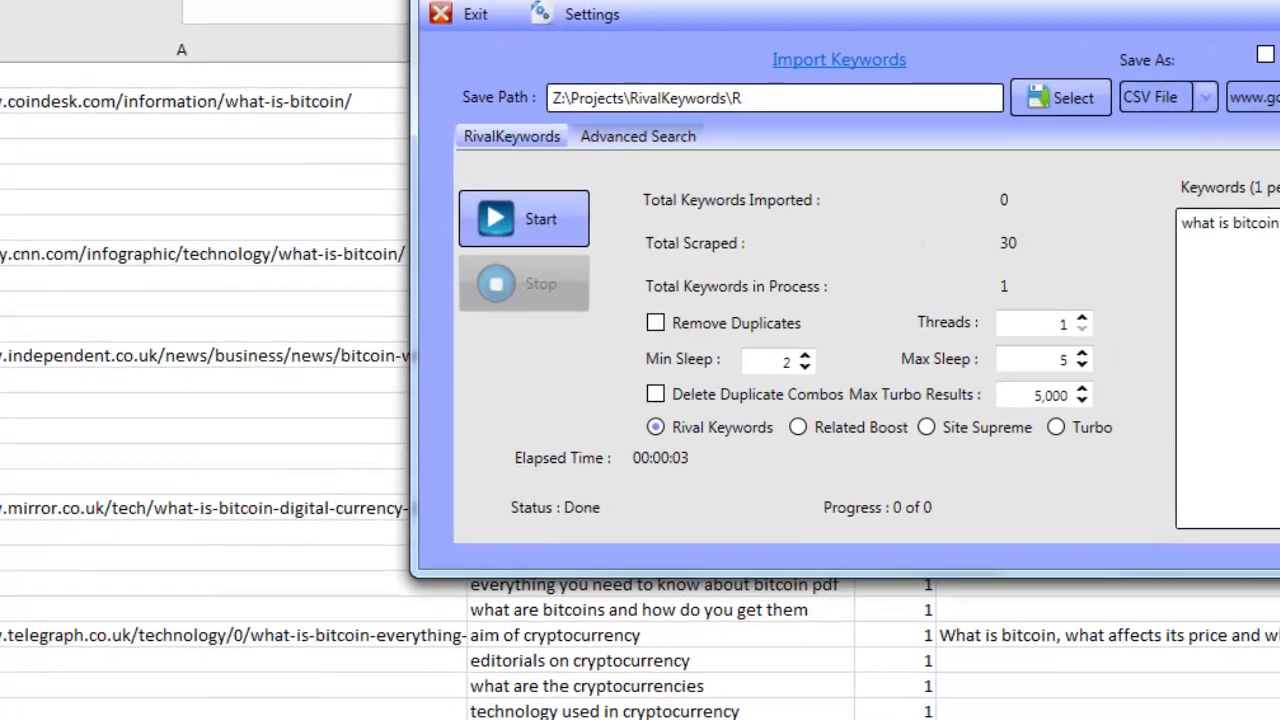
pyautogui.click(1275, 4)
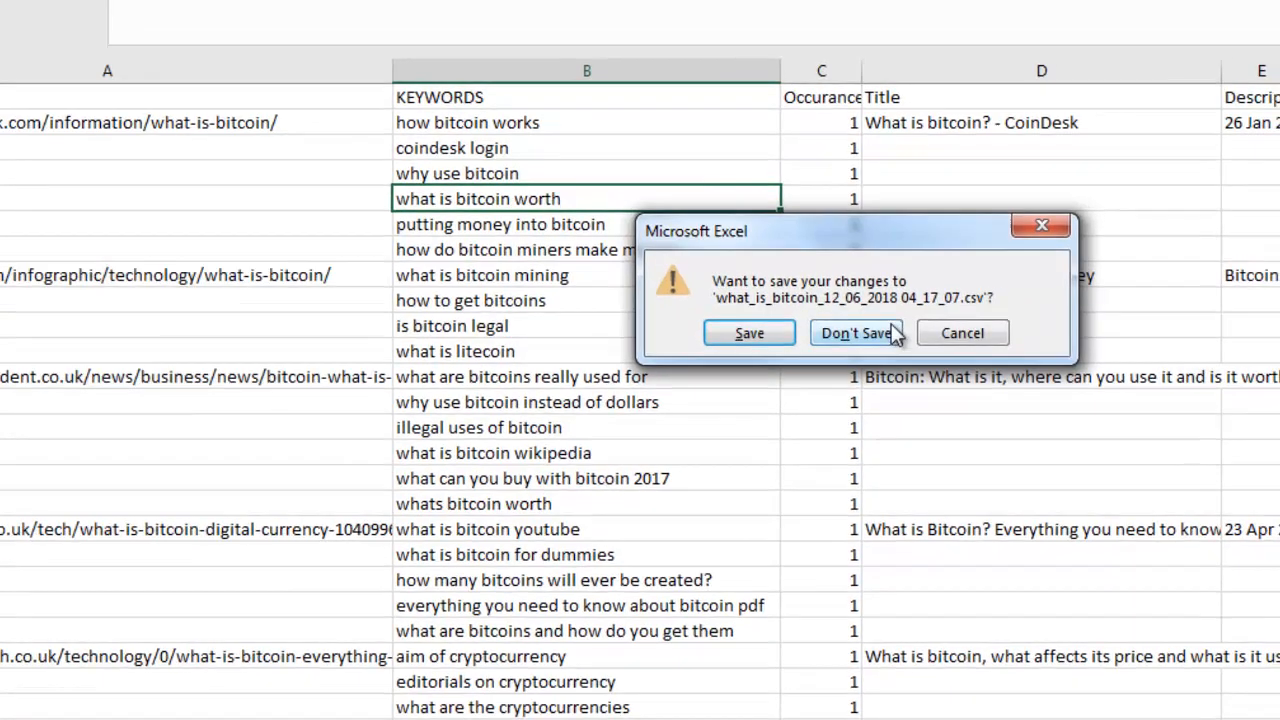
pyautogui.click(900, 327)
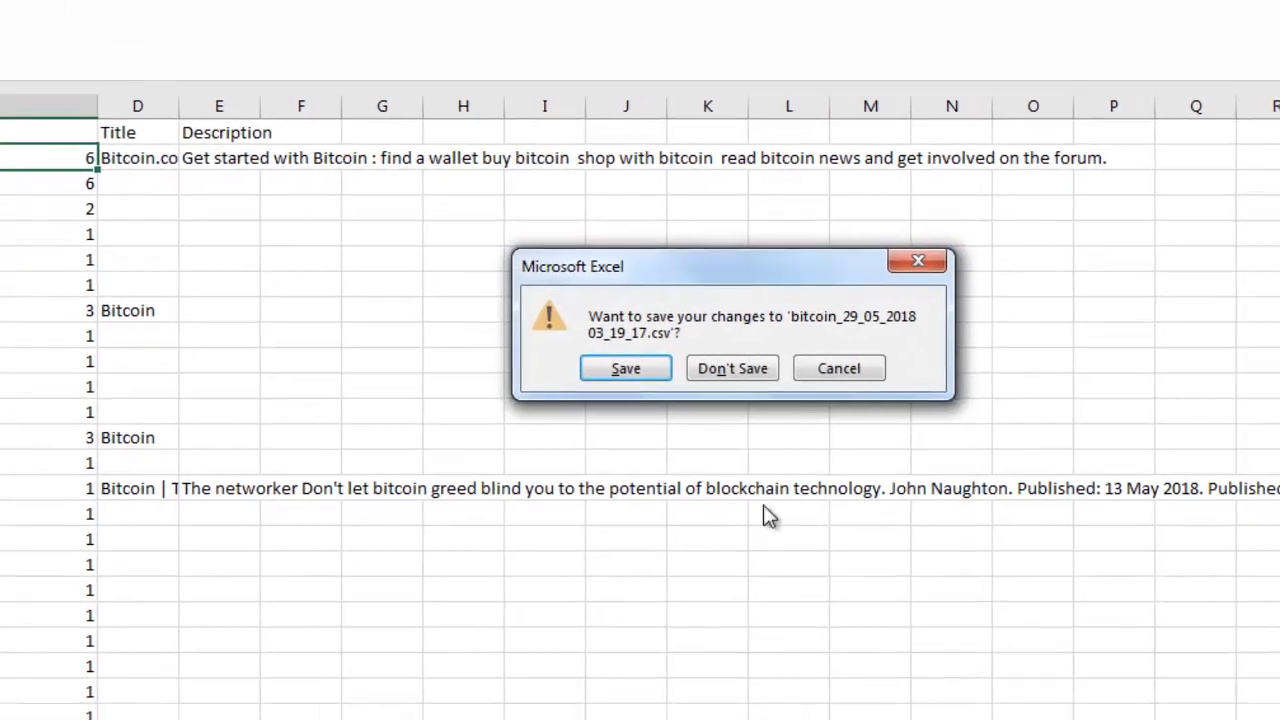
pyautogui.click(700, 395)
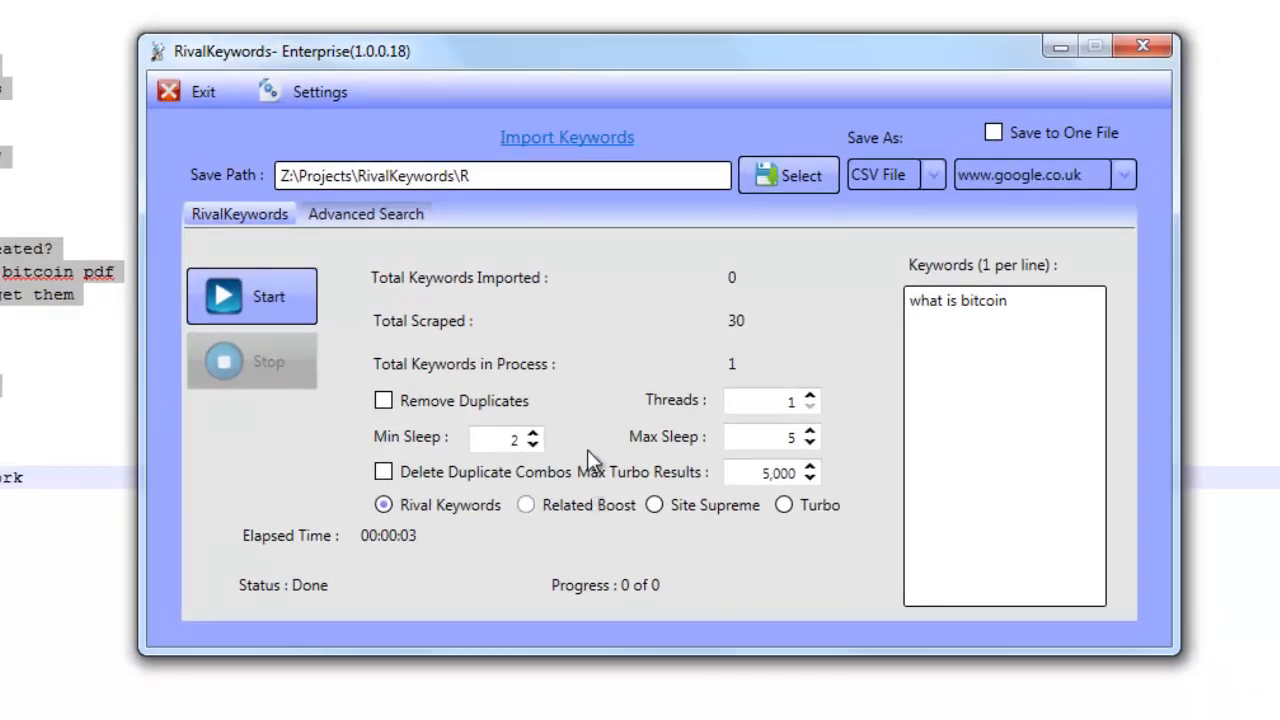
# Step: Run a Related Boost scrape for "what is bitcoin" in RivalKeywords
pyautogui.click(538, 506)
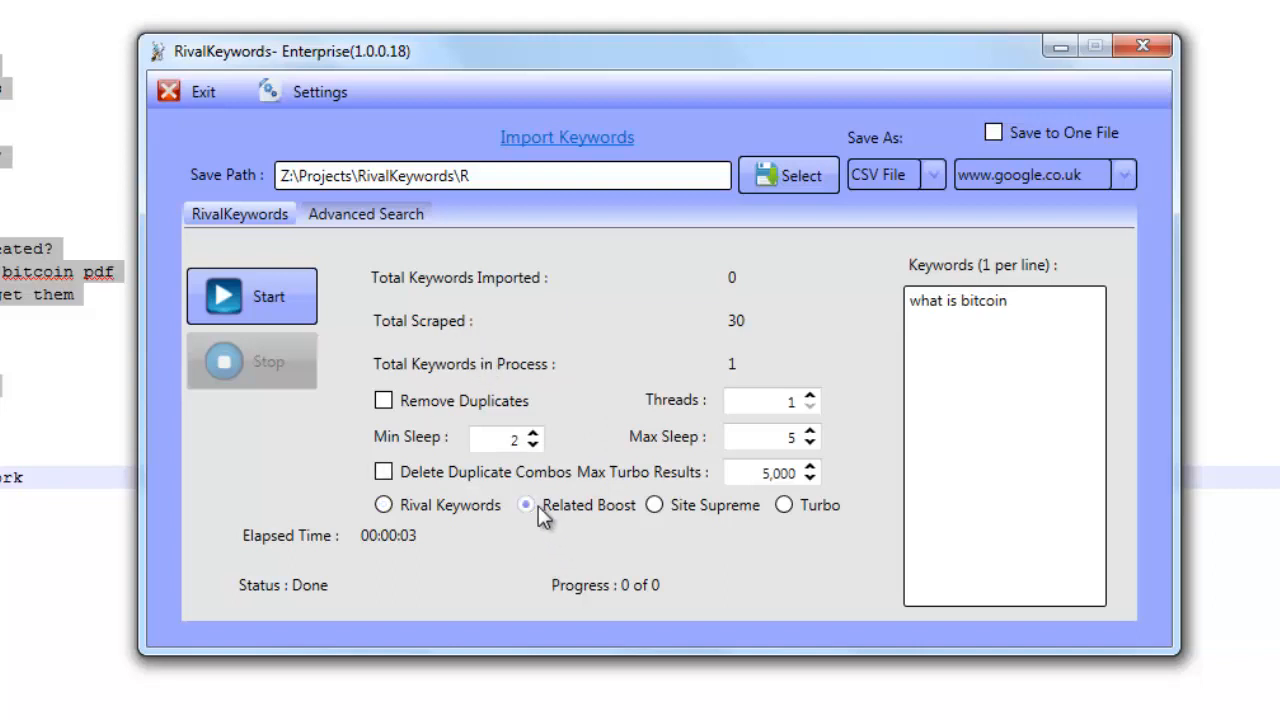
pyautogui.click(248, 300)
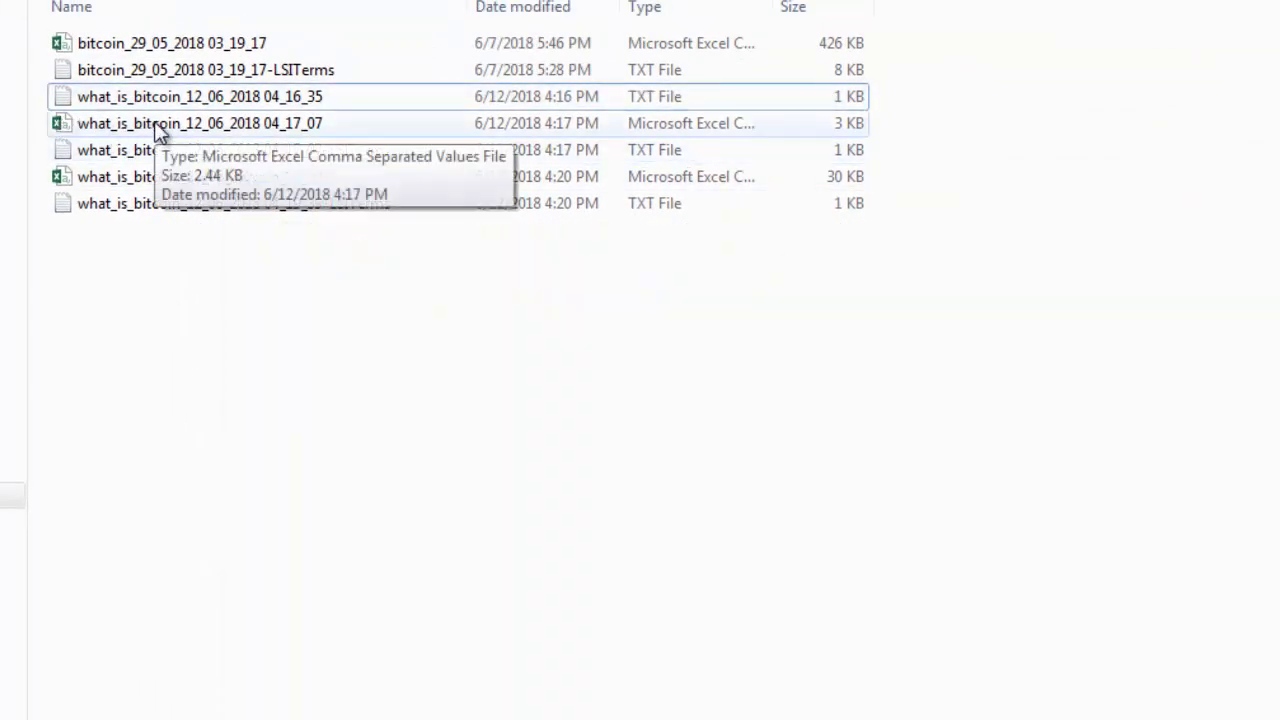
# Step: Open the CSV results file what_is_bitcoin_12_06_2018 04_19_39 and fit the KEYWORDS column to its contents
pyautogui.click(866, 179)
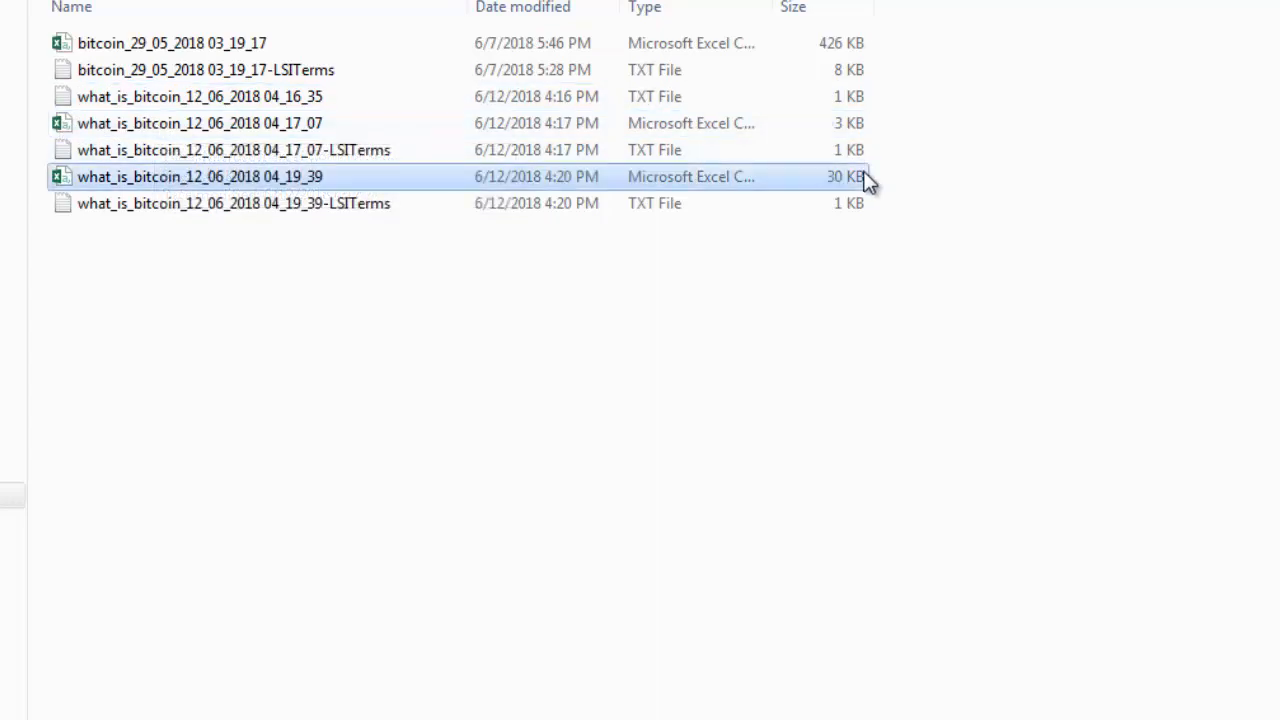
pyautogui.doubleClick(266, 186)
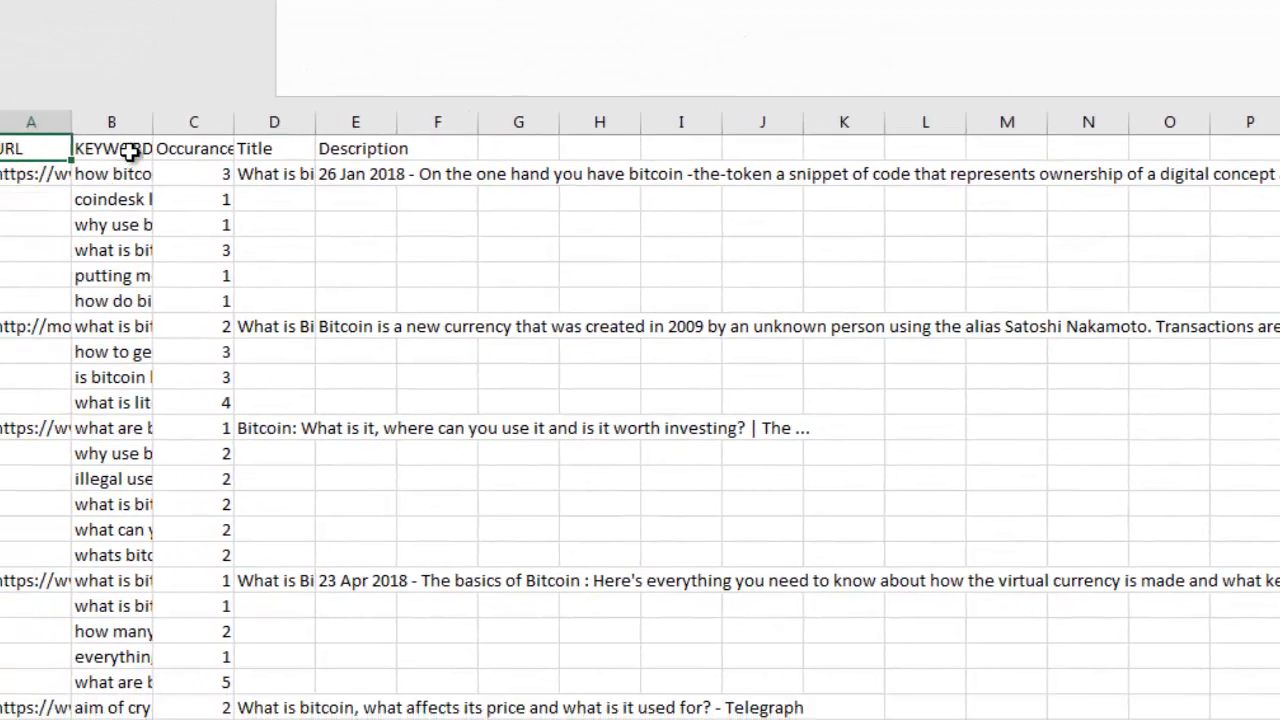
pyautogui.click(145, 122)
pyautogui.doubleClick(153, 122)
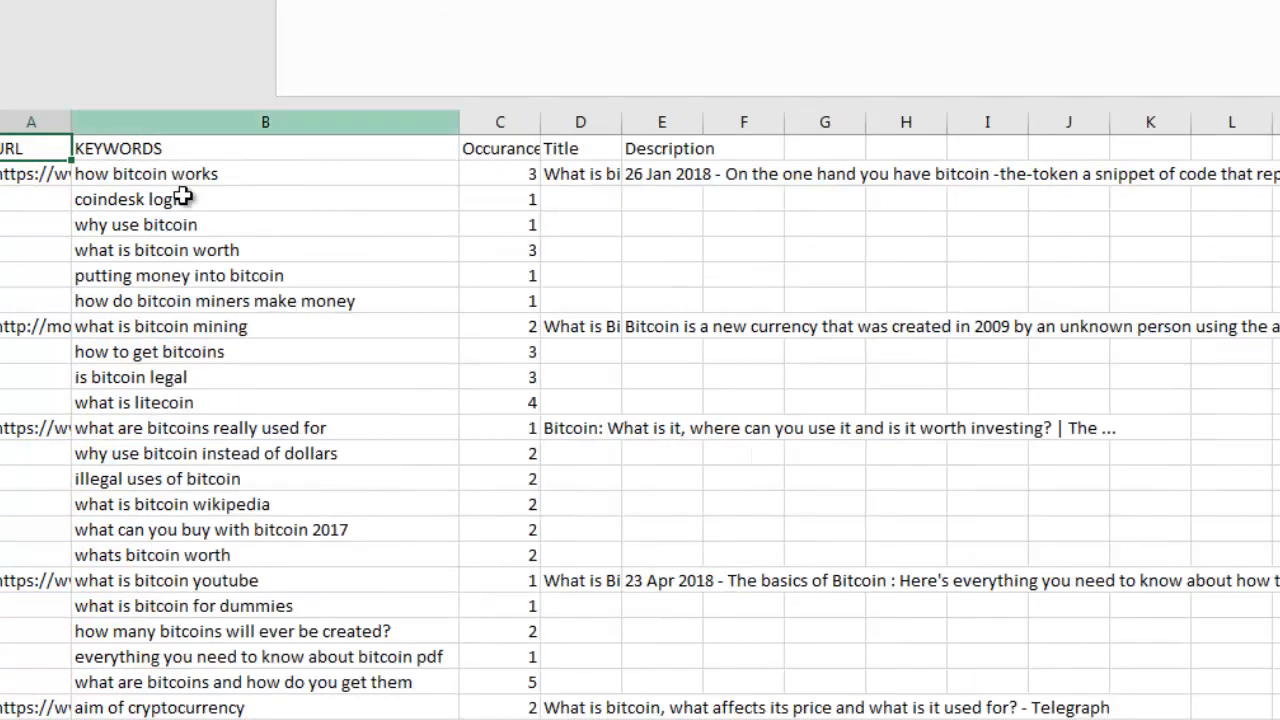
# Step: Examine the Related Boost keywords and their occurrence counts, including "how bitcoin works", "how to get bitcoins" and "what is litecoin"
pyautogui.moveTo(246, 177); pyautogui.dragTo(266, 654)
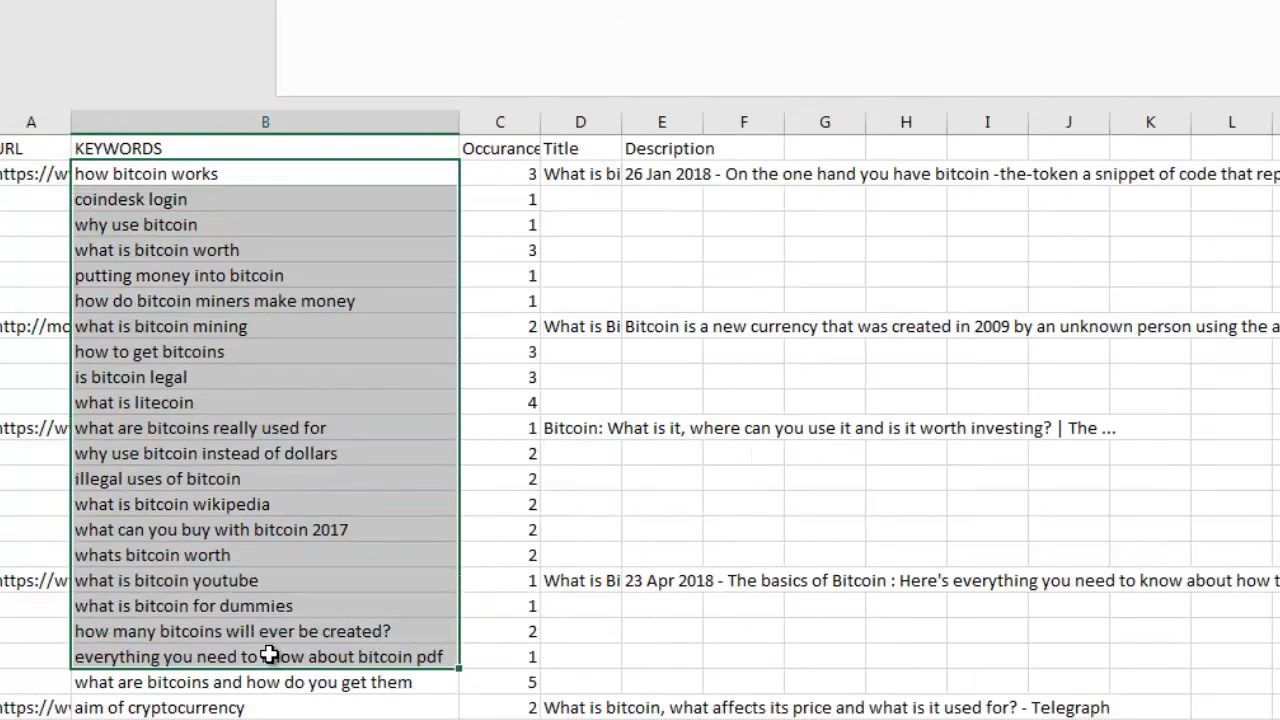
pyautogui.click(359, 504)
pyautogui.click(504, 158)
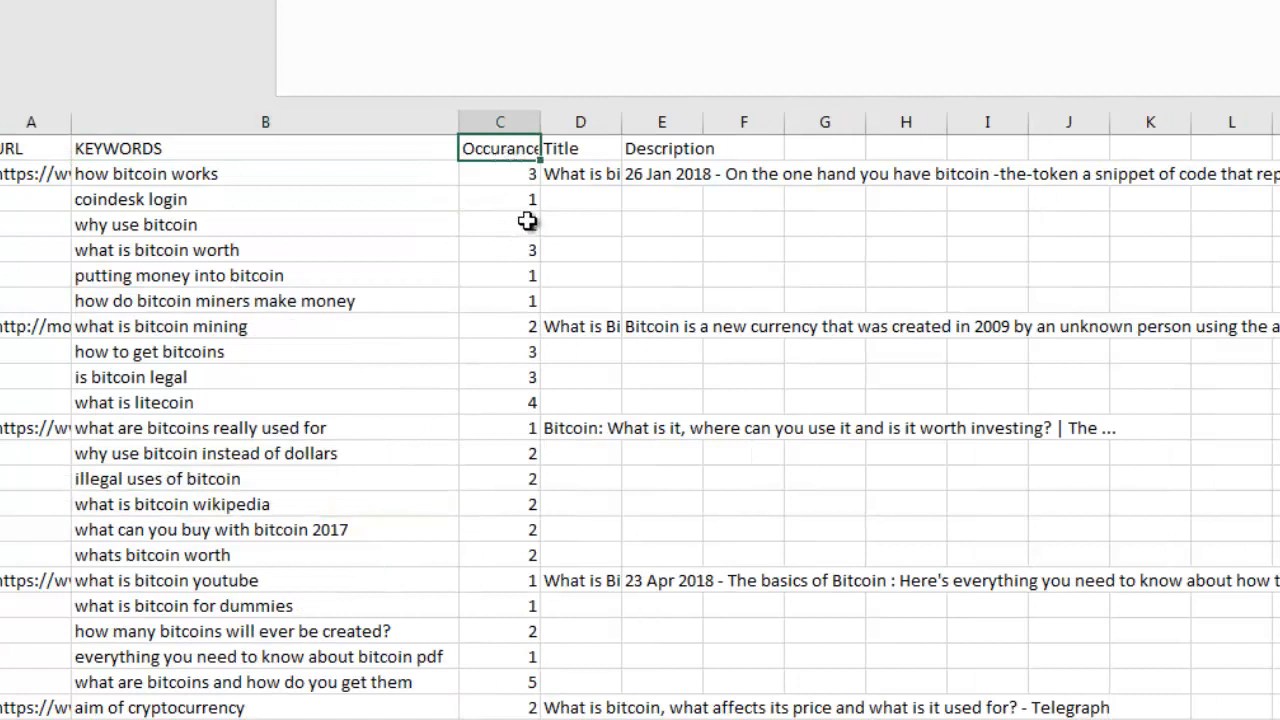
pyautogui.click(506, 176)
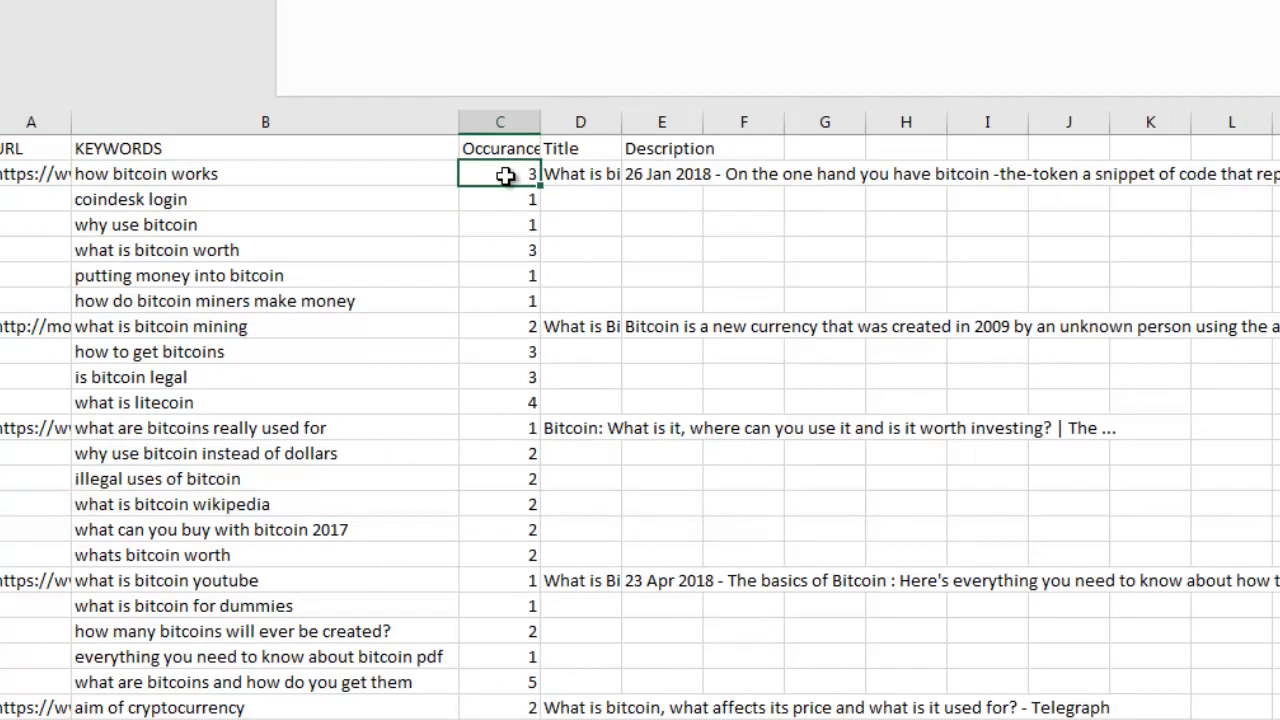
pyautogui.click(307, 170)
pyautogui.click(503, 172)
pyautogui.click(488, 358)
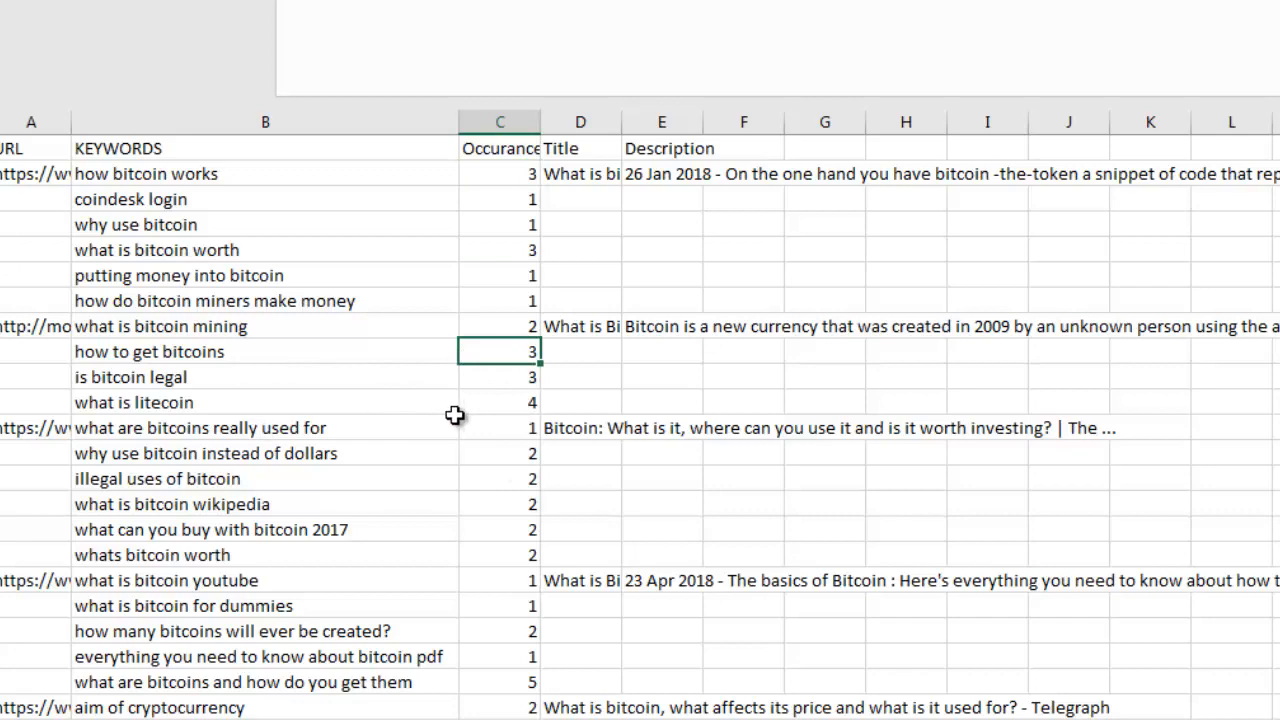
pyautogui.click(512, 402)
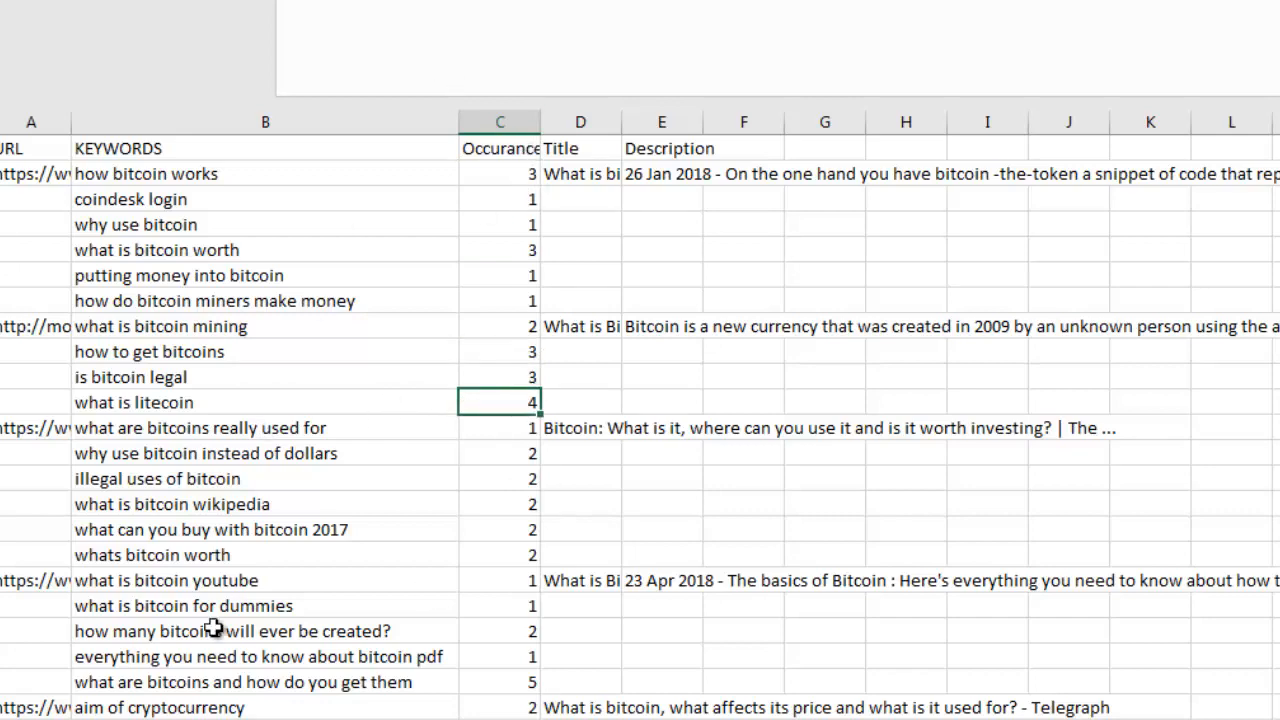
pyautogui.scroll(-15, 266, 651)
pyautogui.scroll(-20, 304, 650)
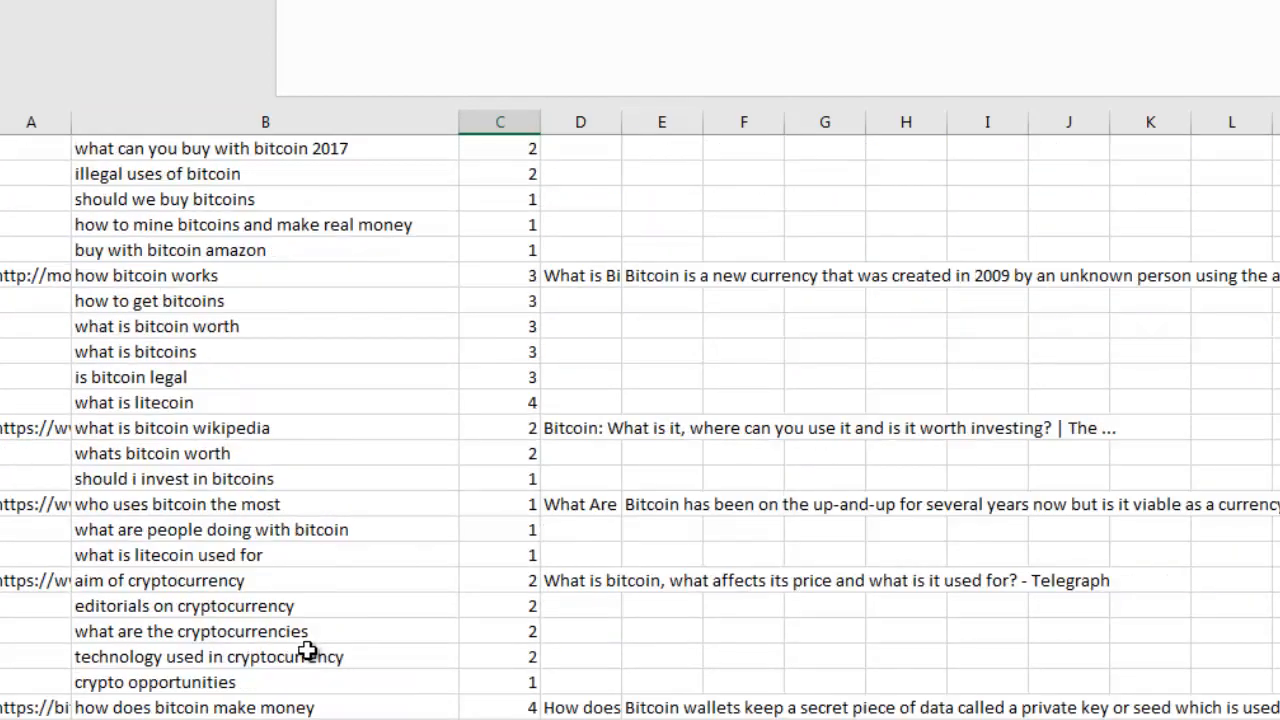
# Step: Widen the URL column enough to read the page addresses beside the KEYWORDS column
pyautogui.scroll(20, 306, 651)
pyautogui.scroll(20, 86, 409)
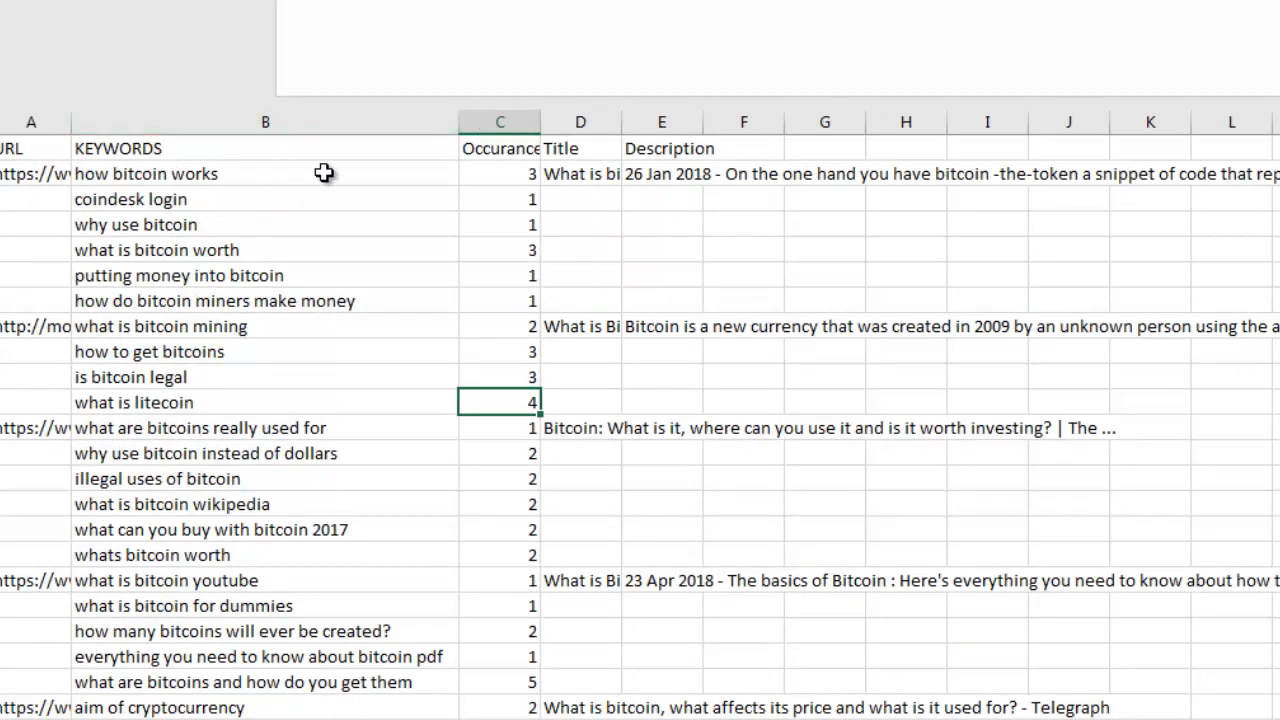
pyautogui.doubleClick(73, 113)
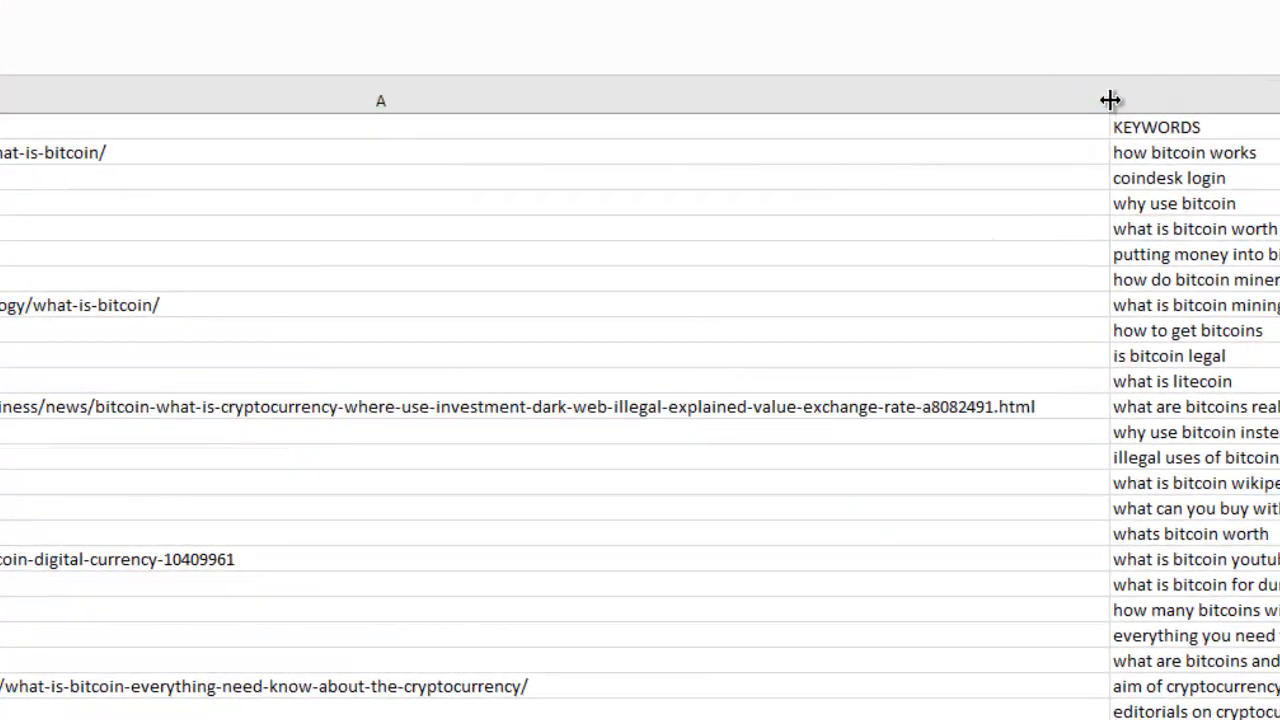
pyautogui.moveTo(1110, 100); pyautogui.dragTo(424, 102)
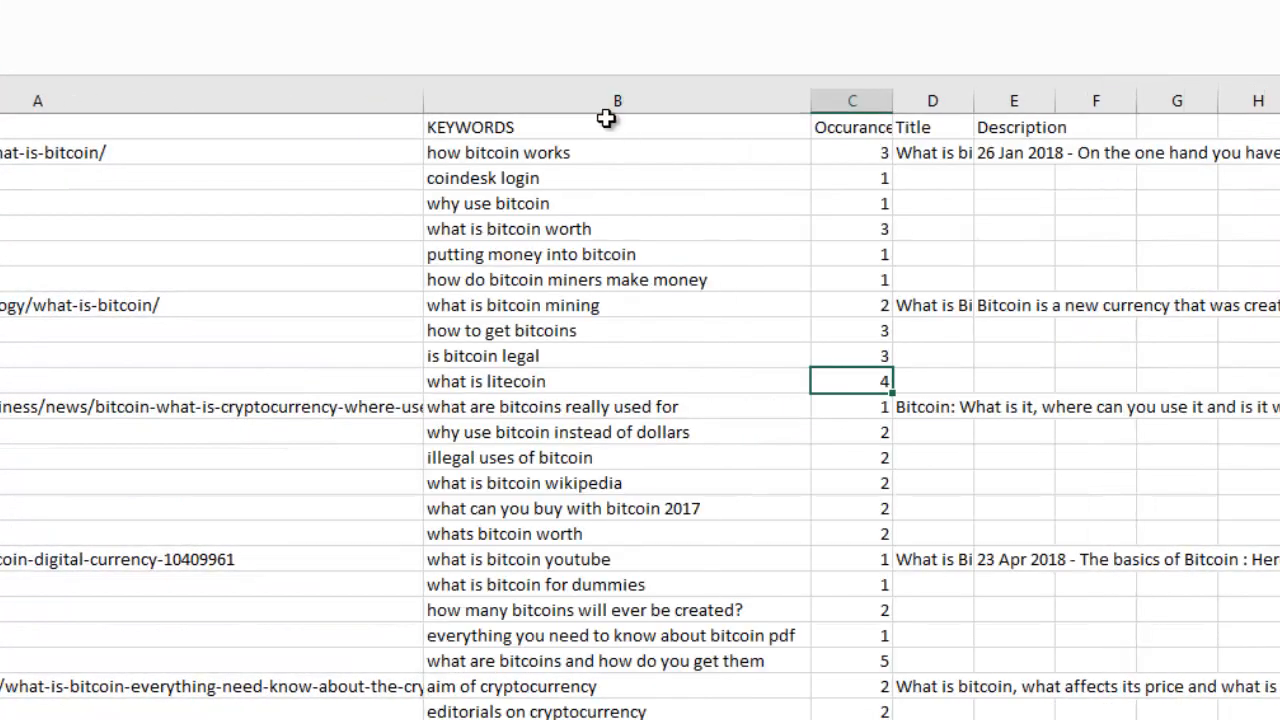
# Step: Sort the sheet alphabetically by the KEYWORDS column from A to Z, expanding the selection to the neighbouring columns
pyautogui.click(694, 100)
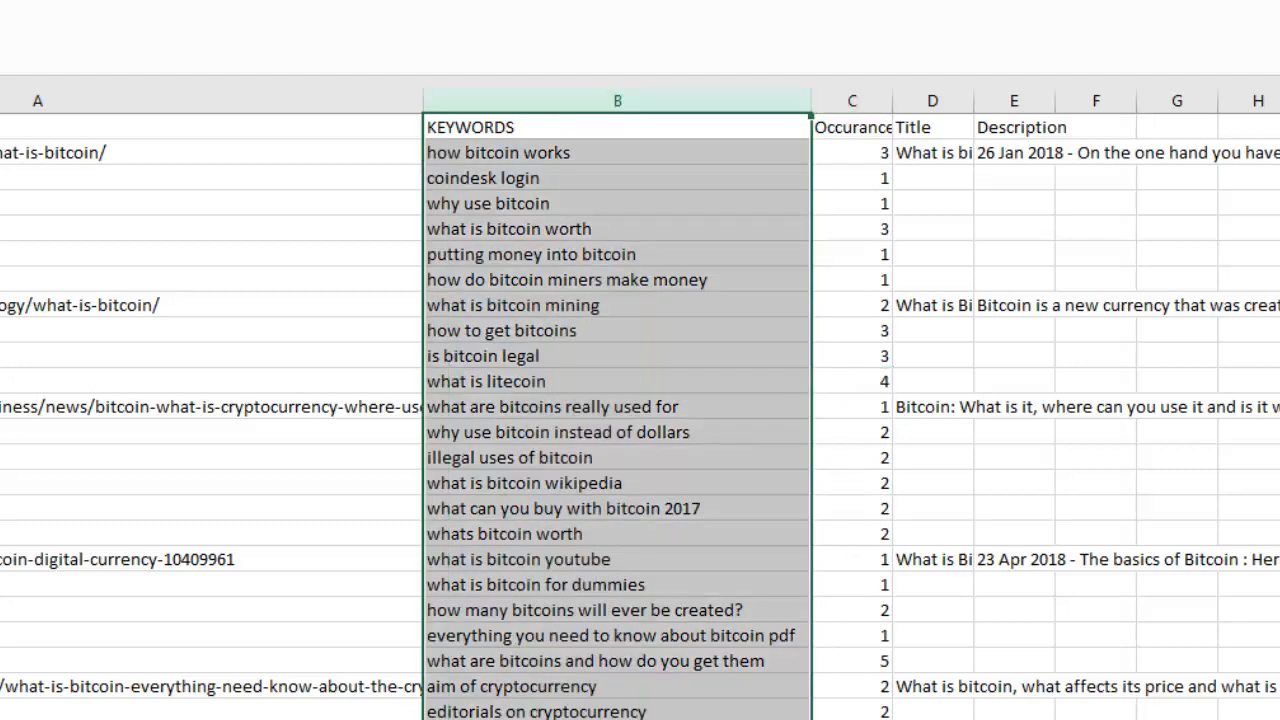
pyautogui.click(700, 5)
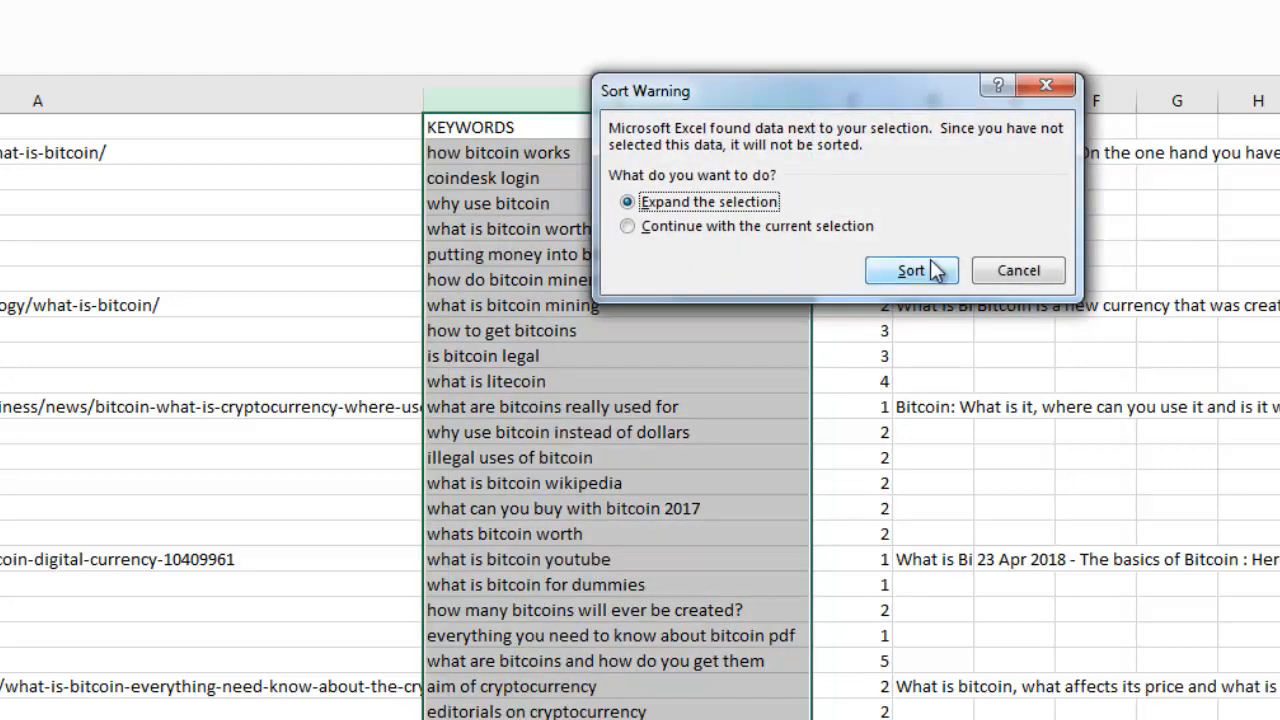
pyautogui.click(937, 271)
pyautogui.click(560, 331)
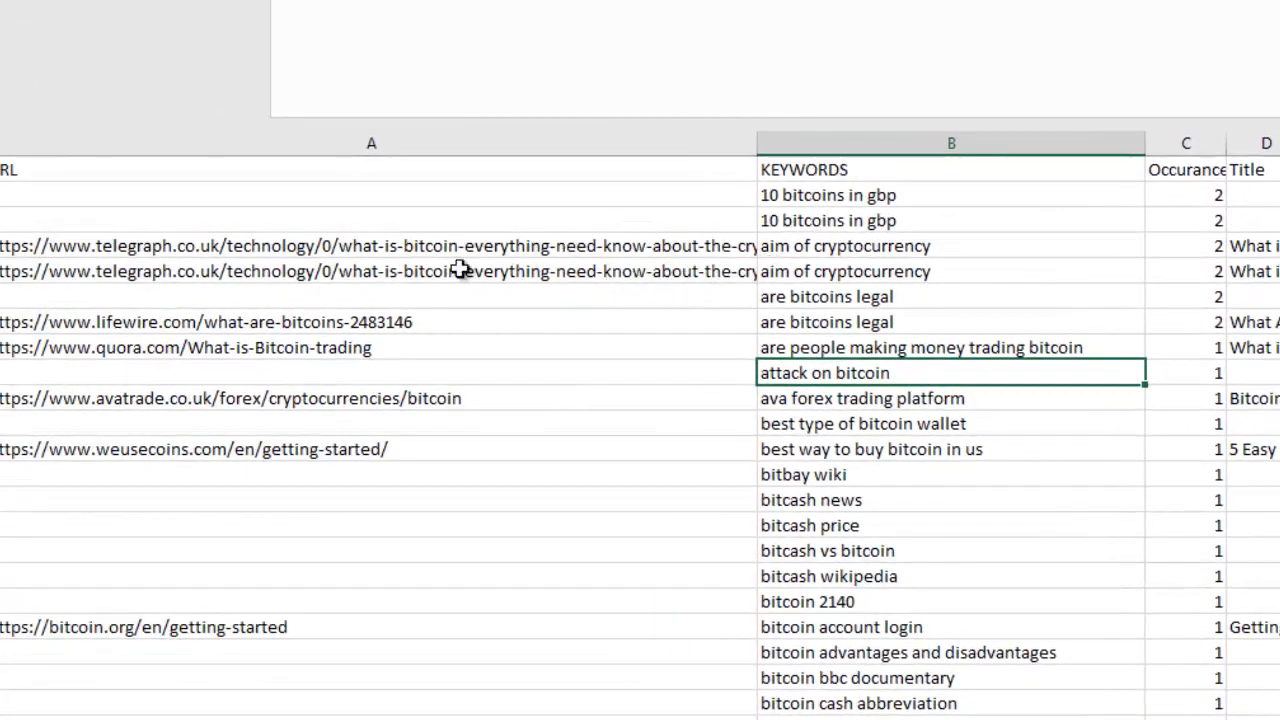
# Step: Examine the repeated telegraph.co.uk URL and "aim of cryptocurrency" keyword rows
pyautogui.click(108, 274)
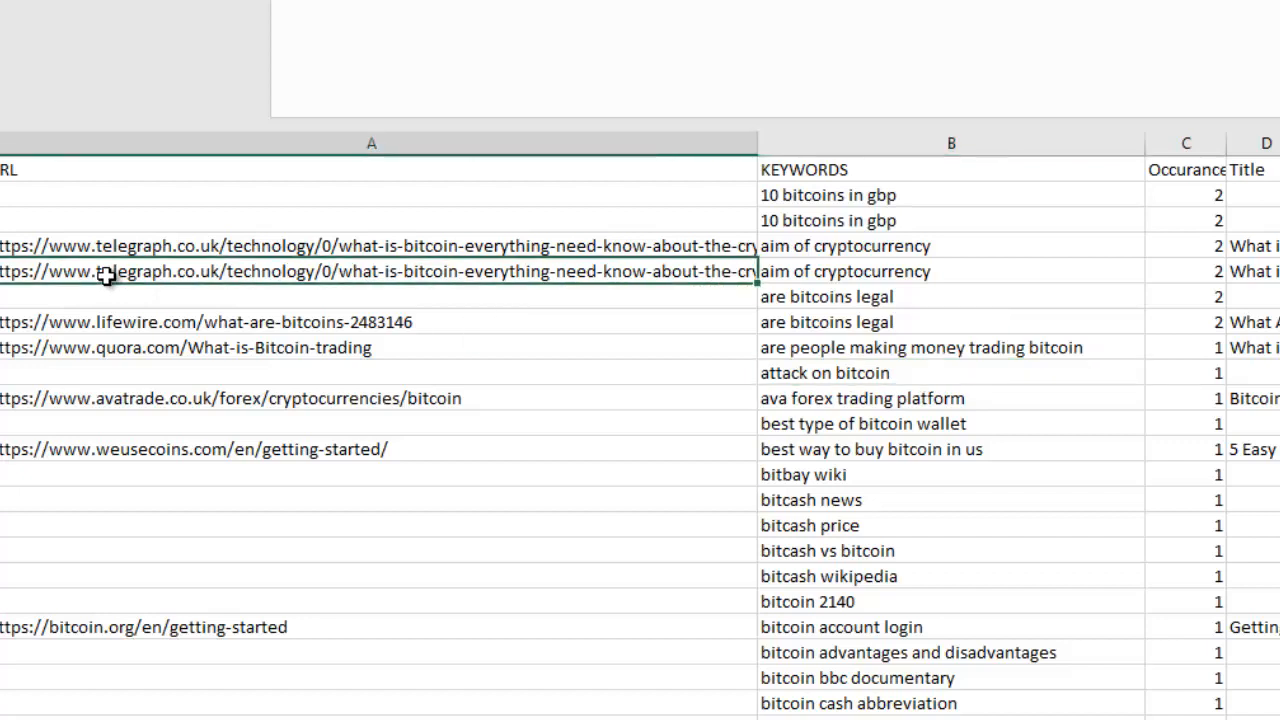
pyautogui.click(305, 252)
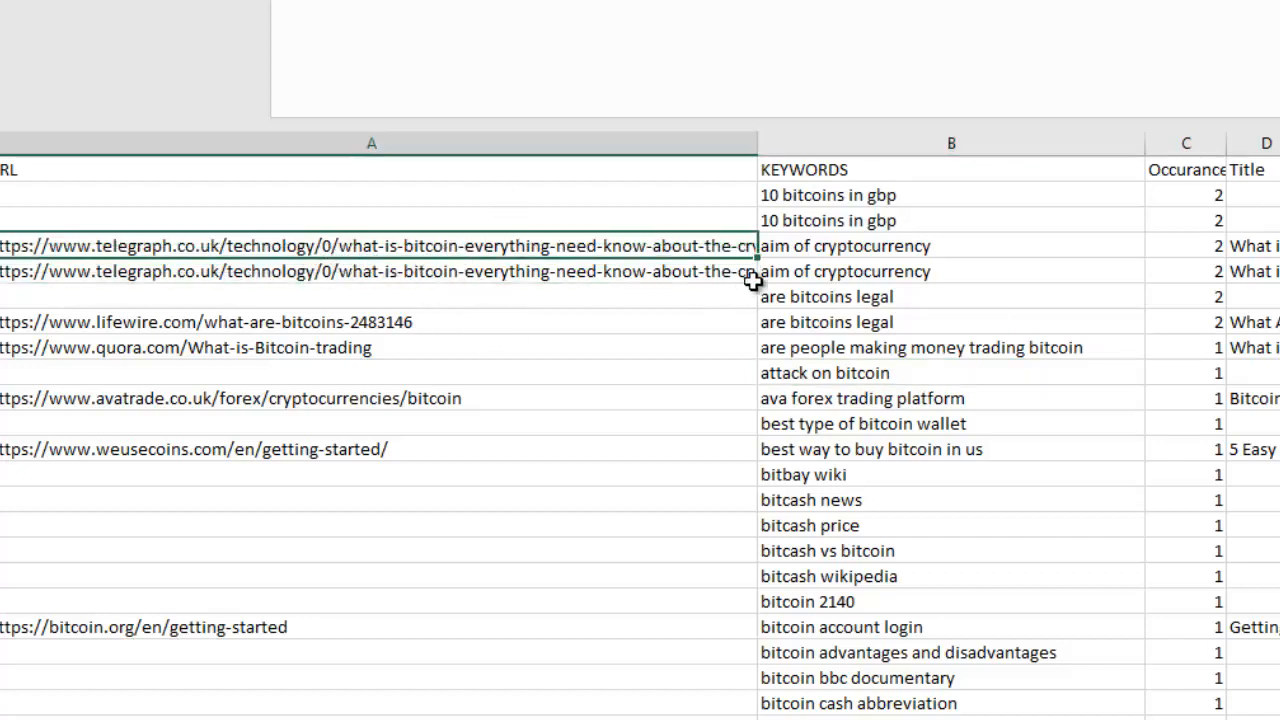
pyautogui.moveTo(812, 277); pyautogui.dragTo(812, 254)
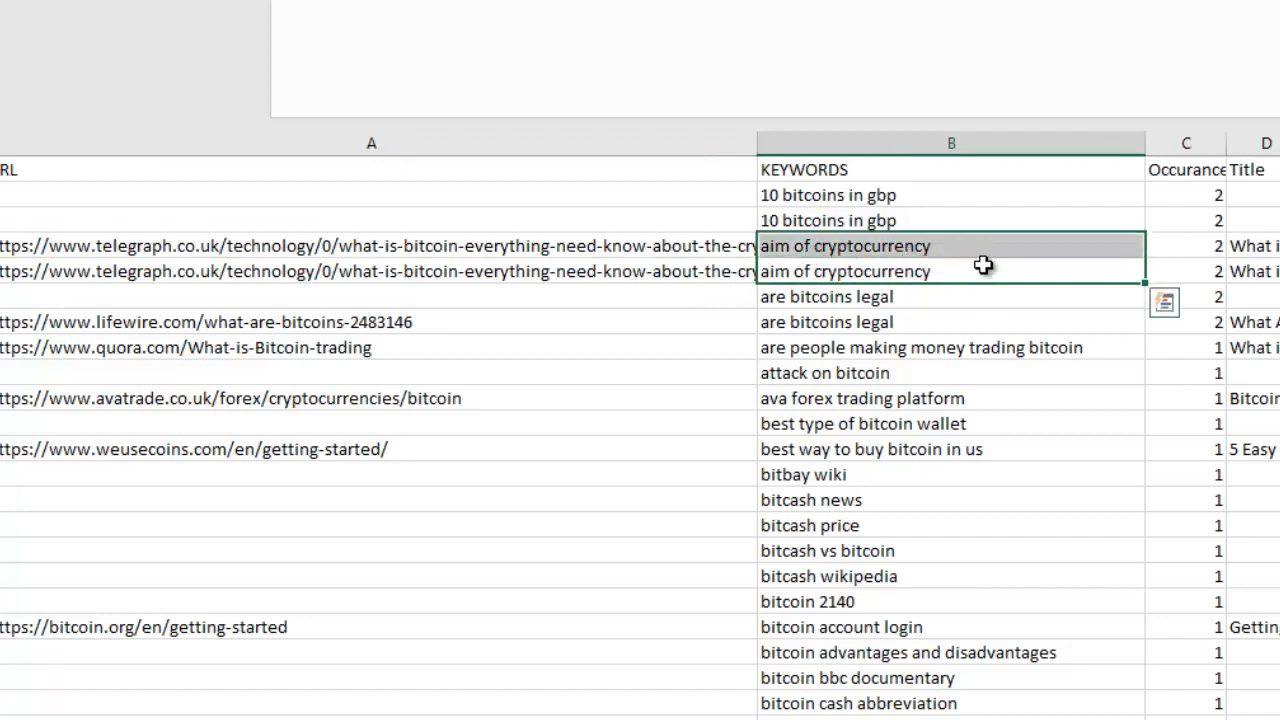
pyautogui.click(628, 251)
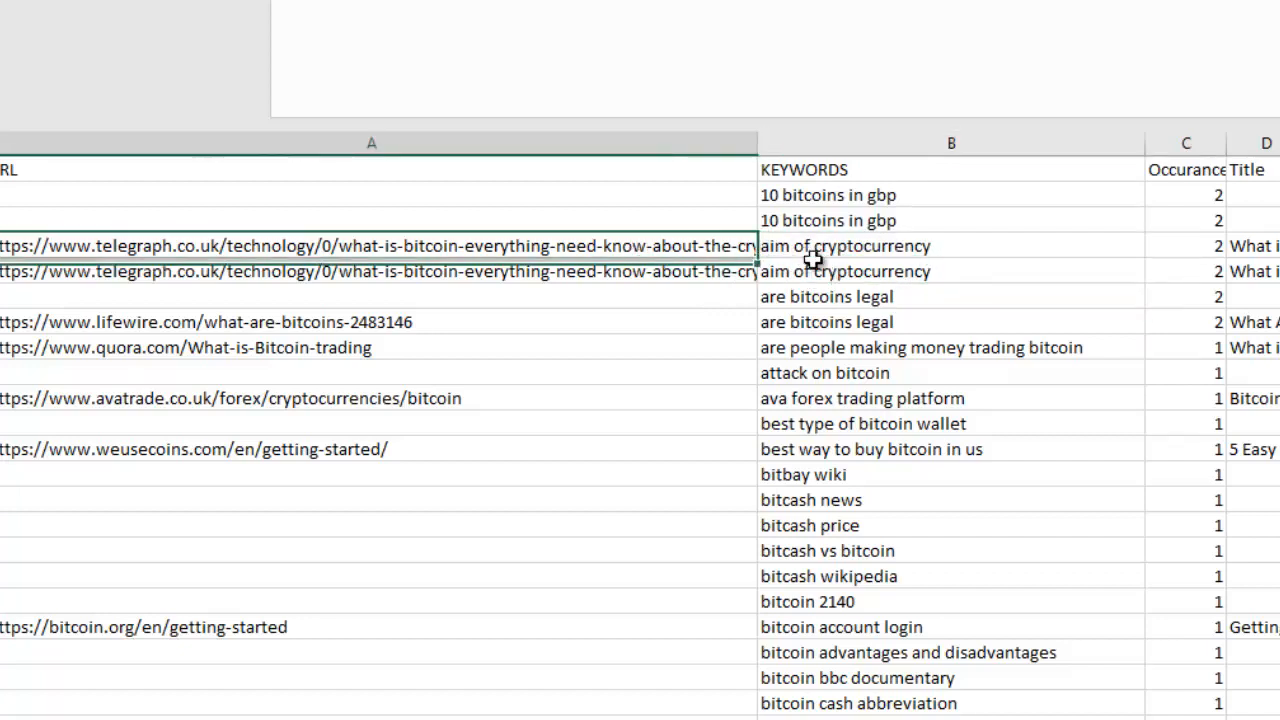
pyautogui.moveTo(812, 259); pyautogui.dragTo(909, 271)
# Step: Switch to RivalKeywords, enable Delete Duplicate Combos, and return to the CSV results in Excel
pyautogui.hotkey('alt', 'Tab')
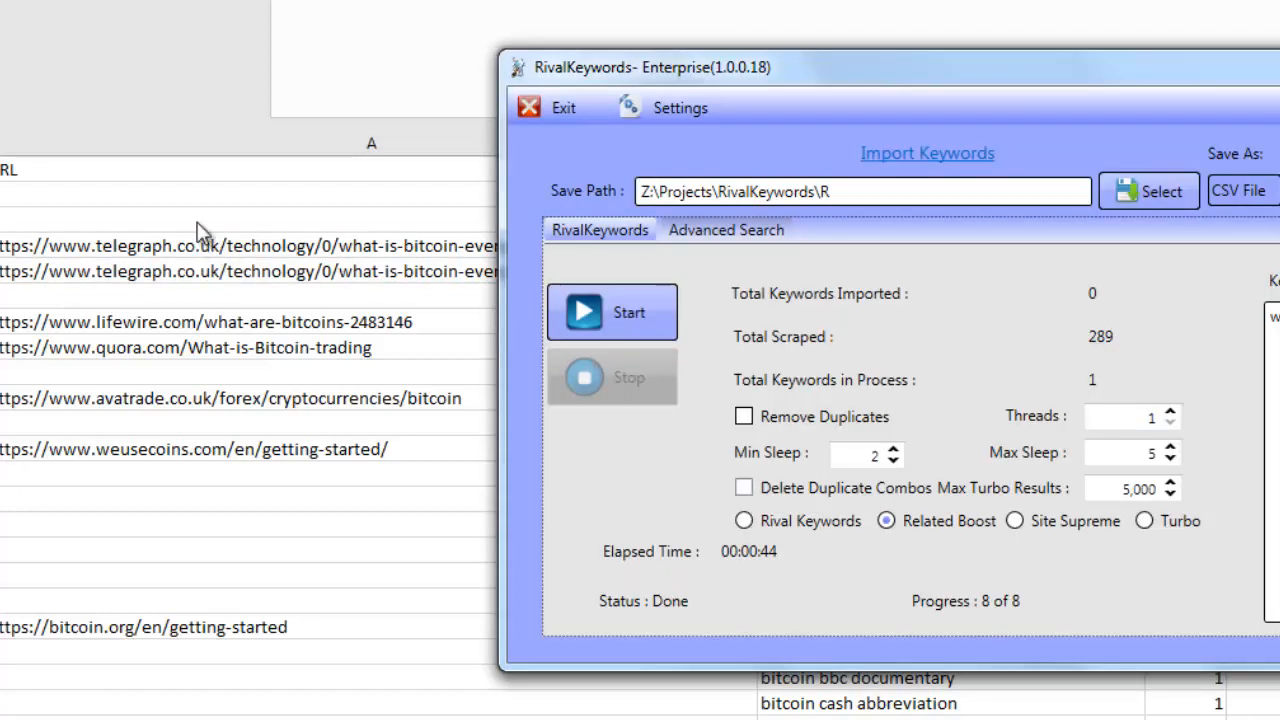
pyautogui.click(744, 488)
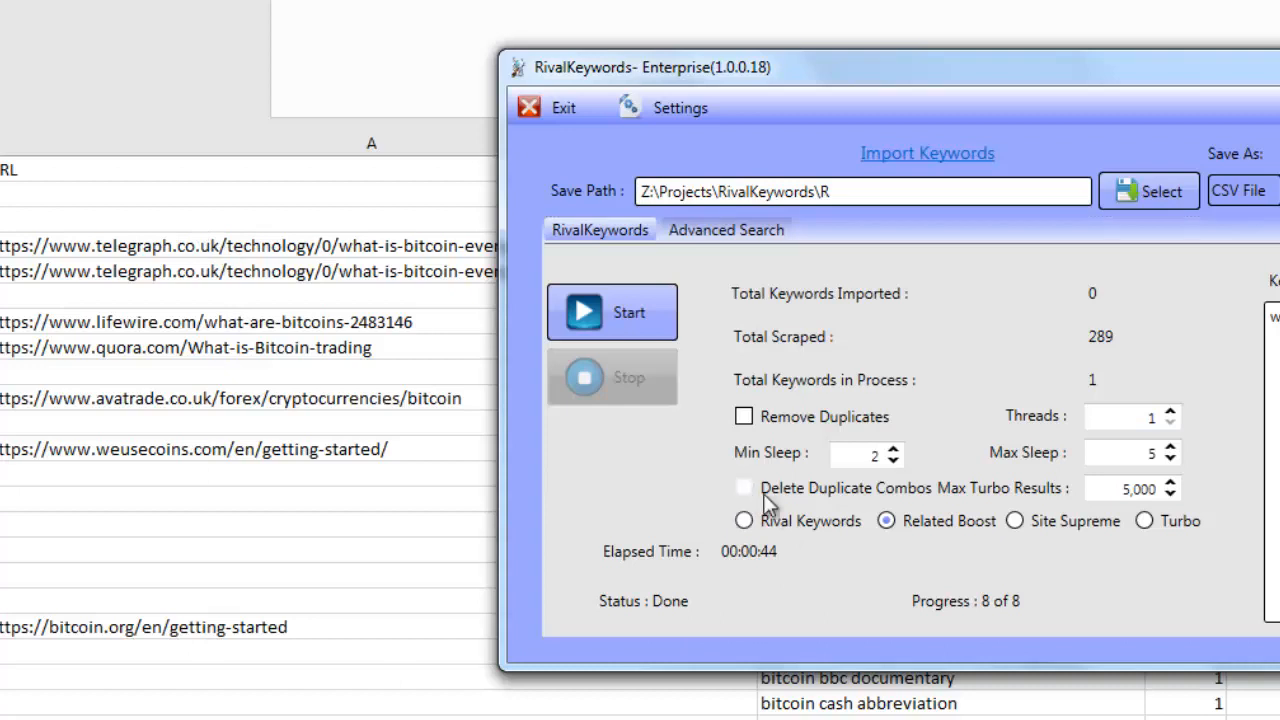
pyautogui.hotkey('alt', 'Tab')
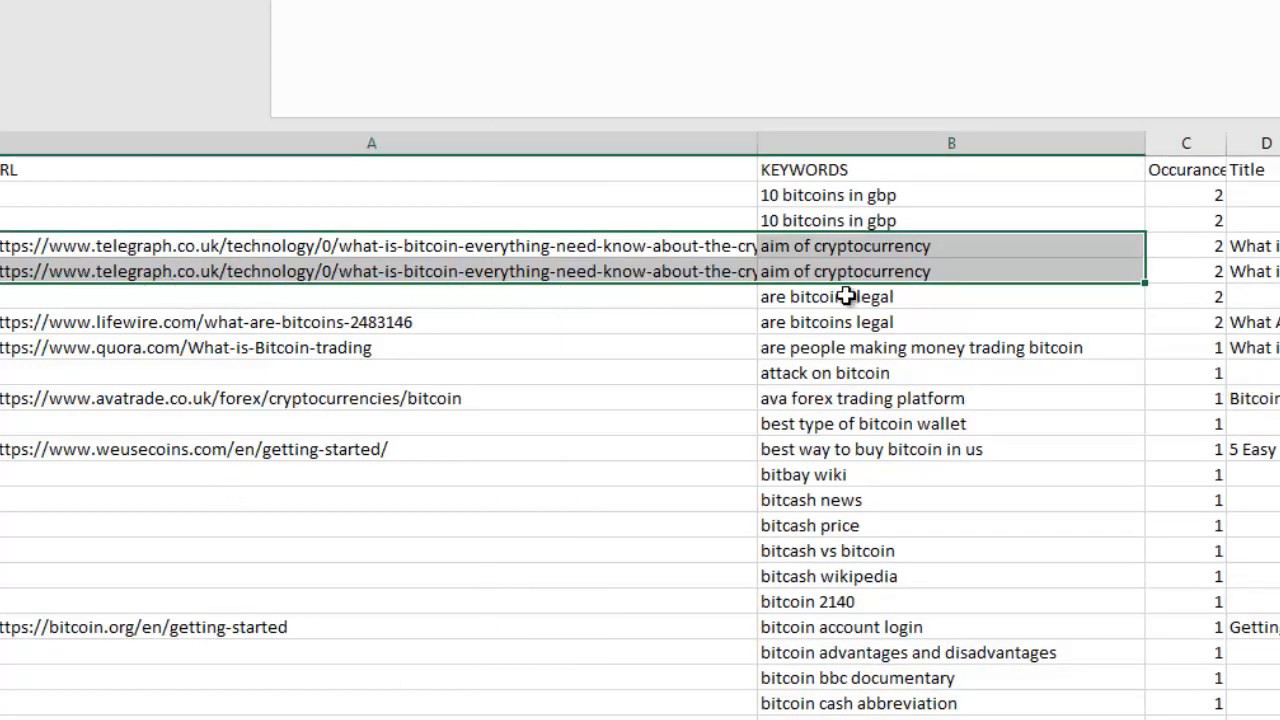
# Step: Compare the repeated URL and keyword rows in the Excel sheet with the duplicate-removal options in RivalKeywords
pyautogui.click(670, 277)
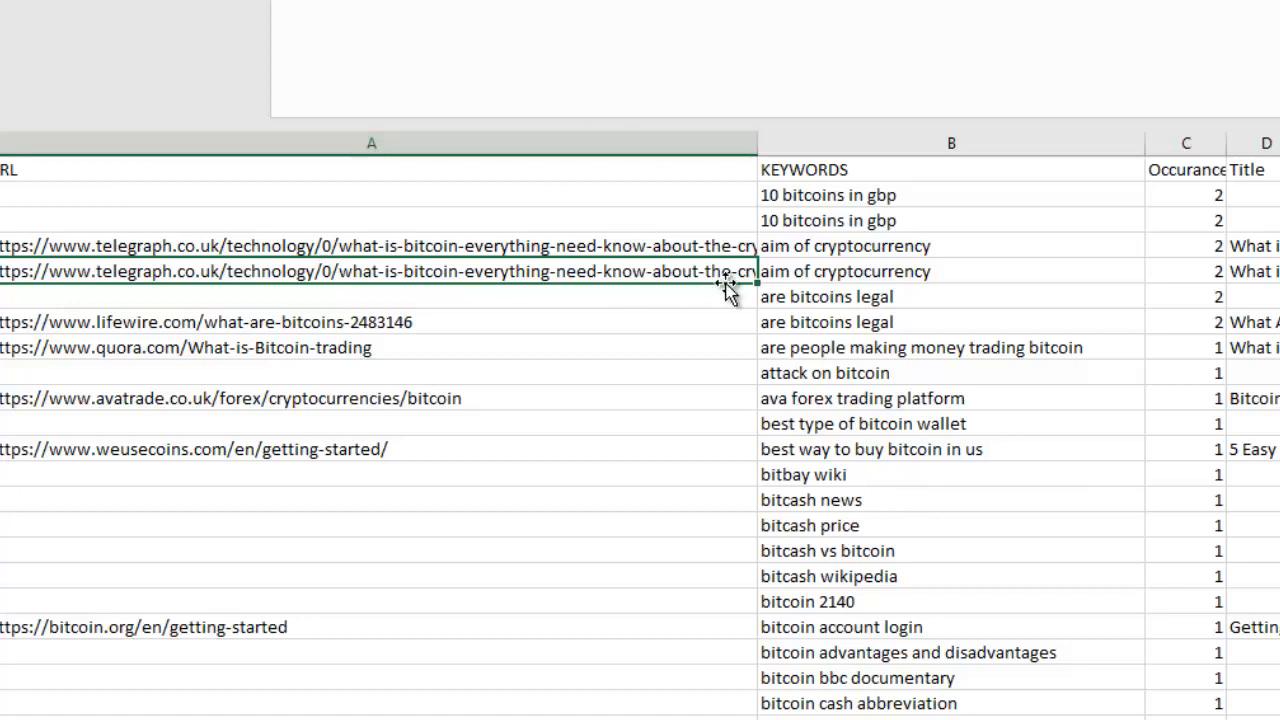
pyautogui.hotkey('alt', 'Tab')
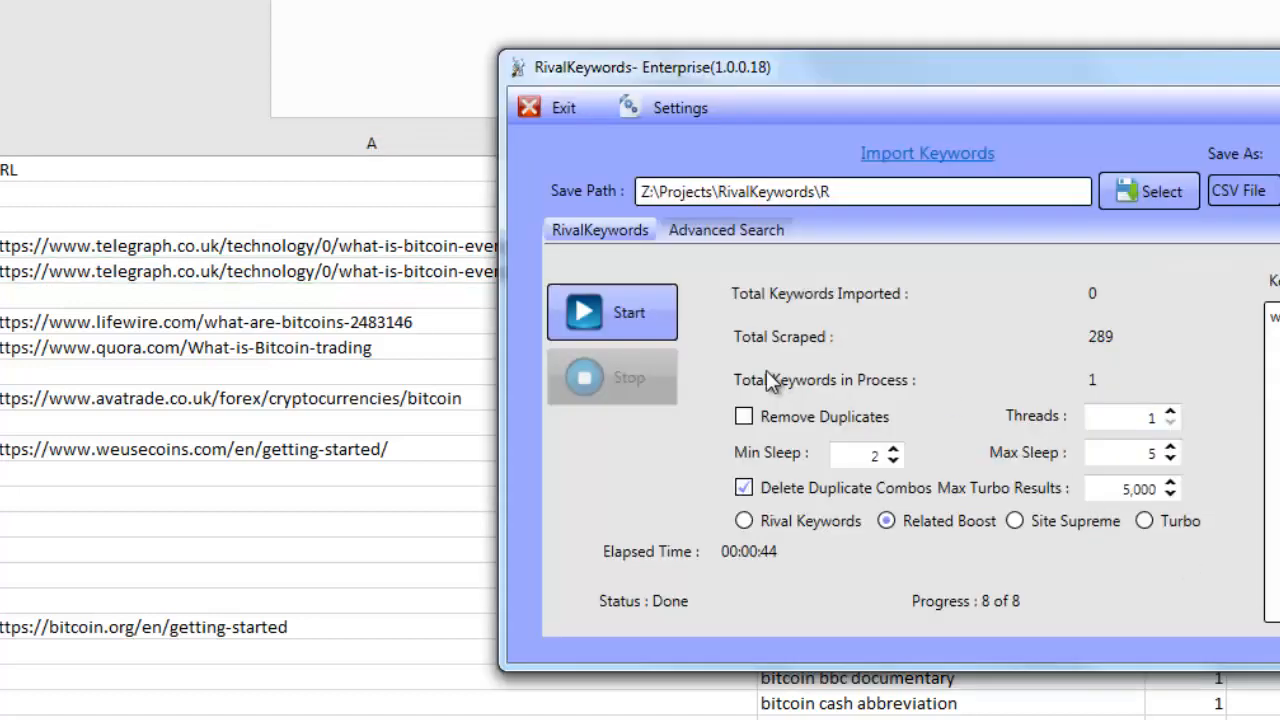
pyautogui.hotkey('alt', 'Tab')
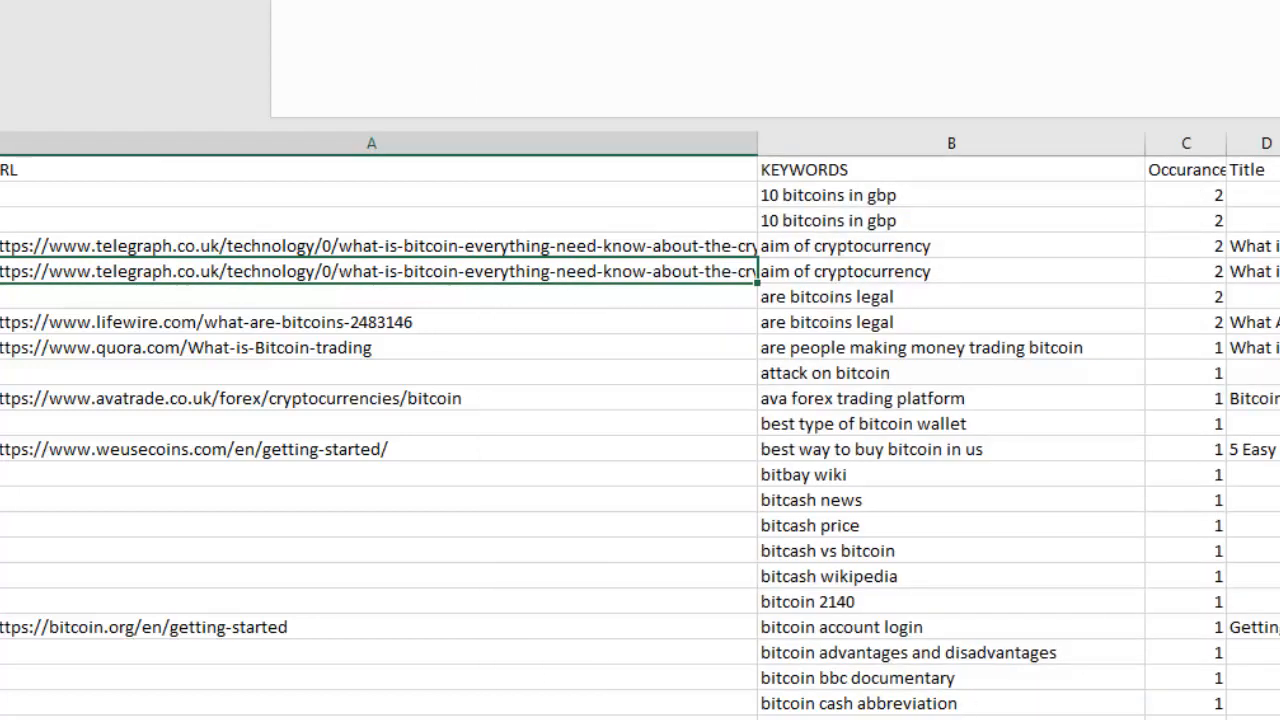
pyautogui.hotkey('alt', 'Tab')
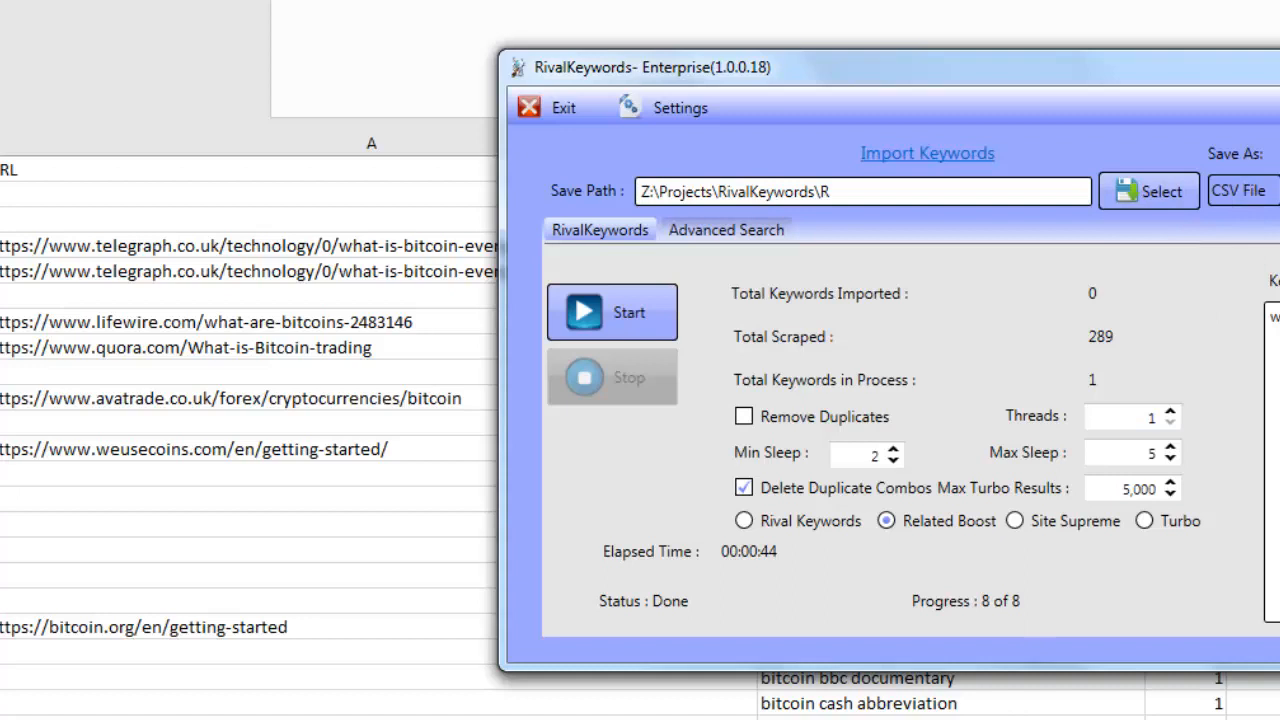
pyautogui.click(963, 718)
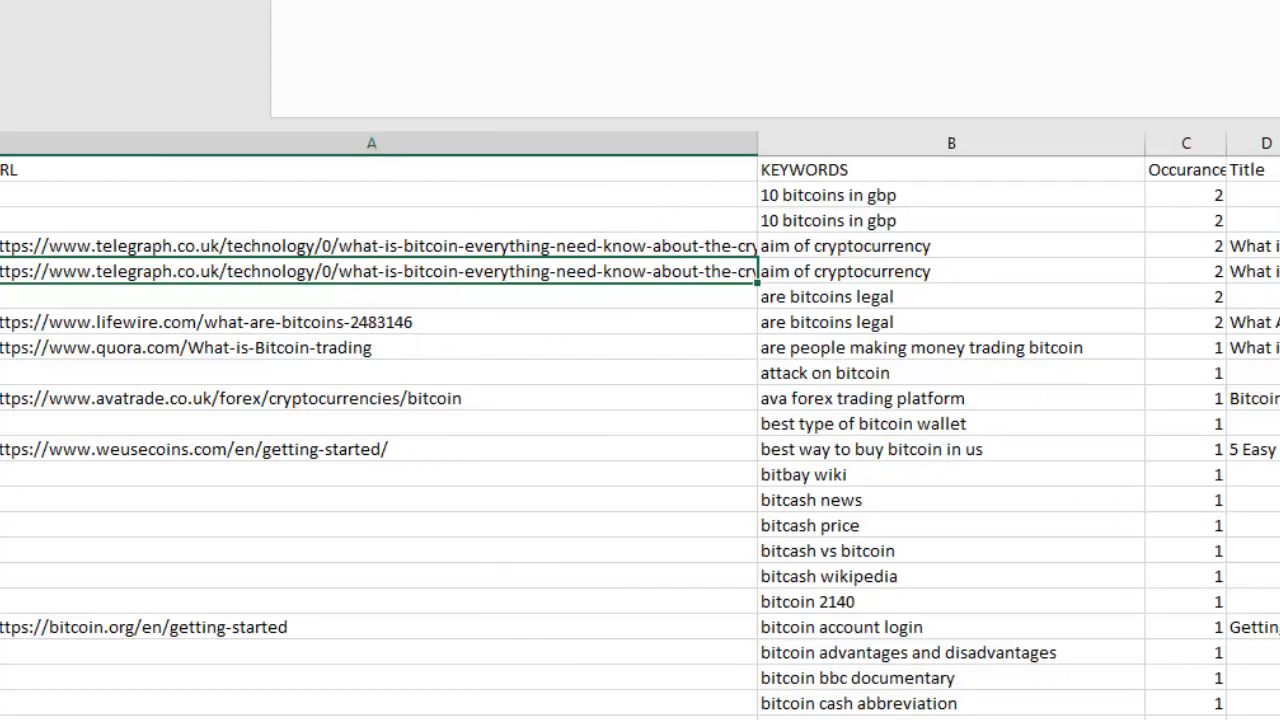
pyautogui.hotkey('alt', 'Tab')
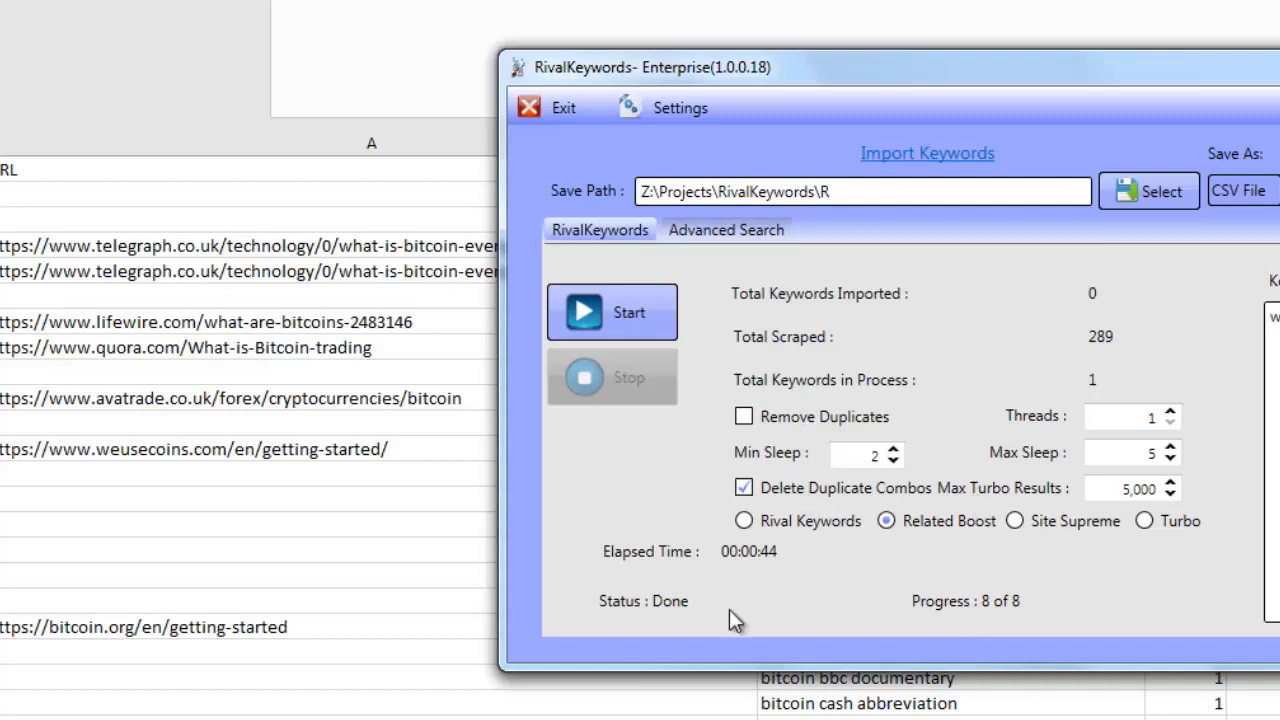
pyautogui.hotkey('alt', 'Tab')
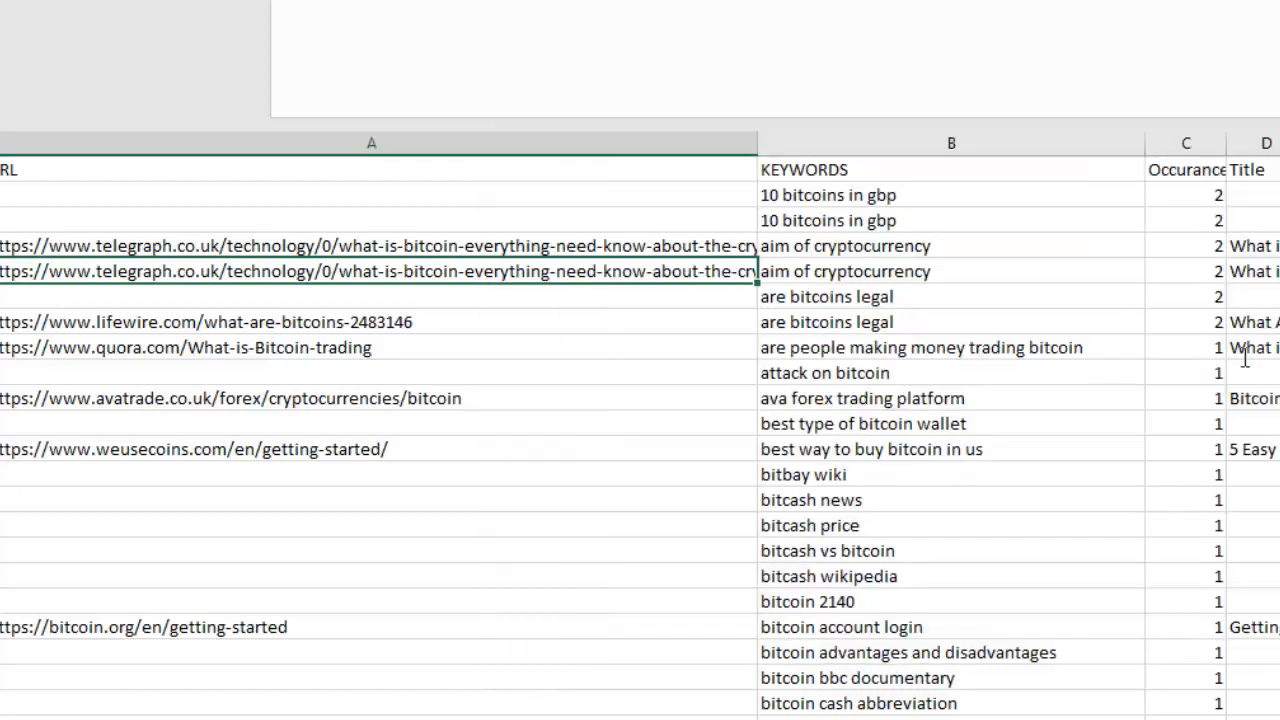
# Step: Close what_is_bitcoin_12_06_2018 04_19_39.csv without saving the changes and reopen the file in its original order
pyautogui.hotkey('alt', 'F4')
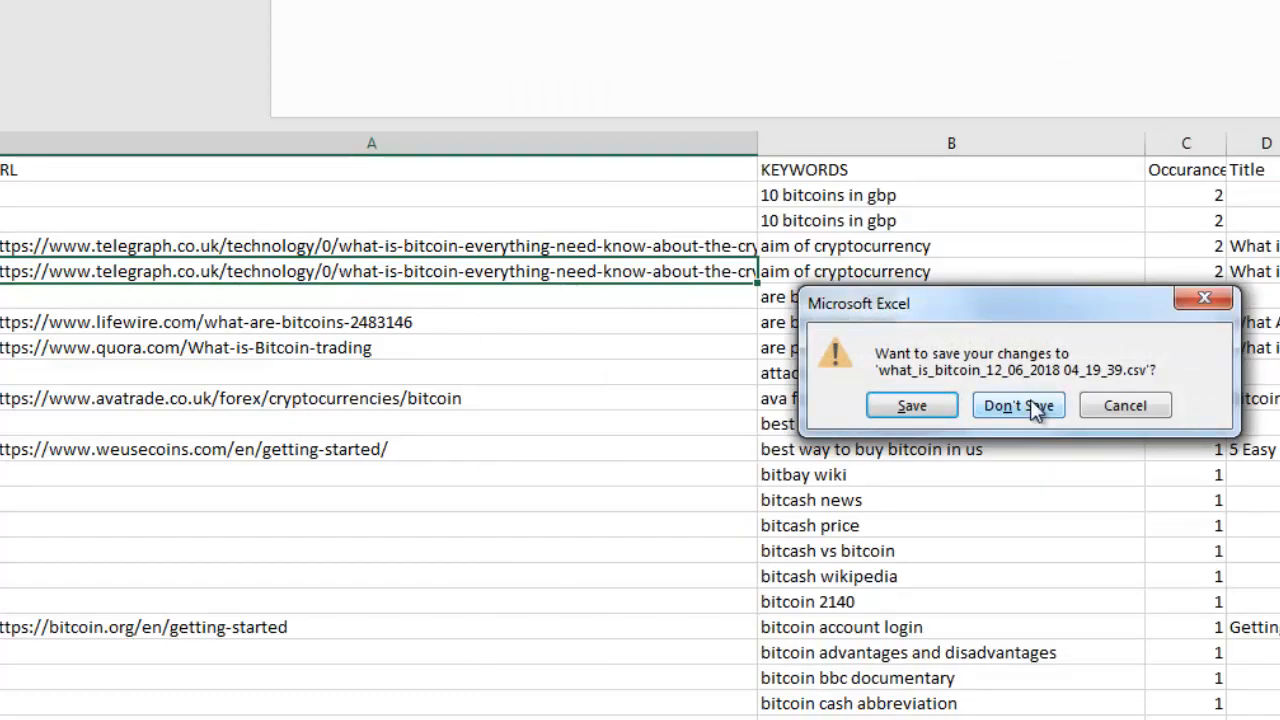
pyautogui.click(1040, 403)
pyautogui.click(403, 134)
pyautogui.doubleClick(467, 17)
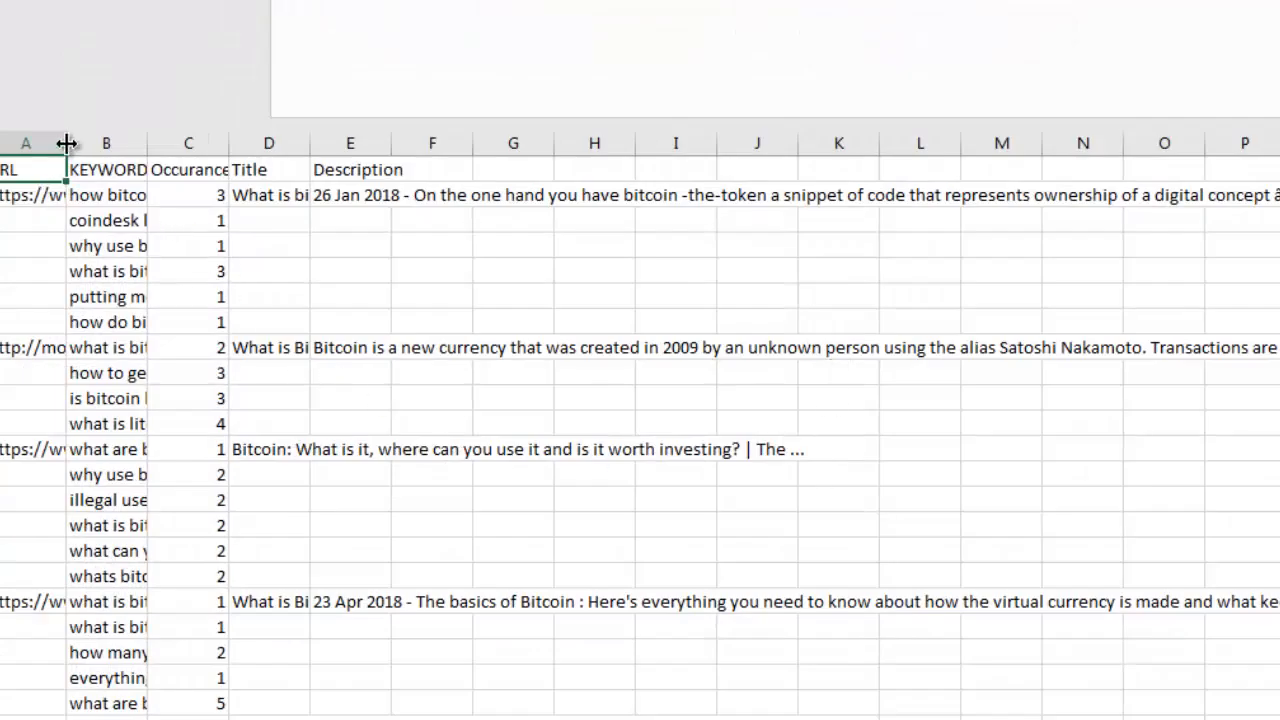
# Step: Widen the URL and KEYWORDS columns and review the keywords, titles and descriptions listed for each competitor page
pyautogui.moveTo(64, 138); pyautogui.dragTo(197, 155)
pyautogui.moveTo(280, 137); pyautogui.dragTo(449, 140)
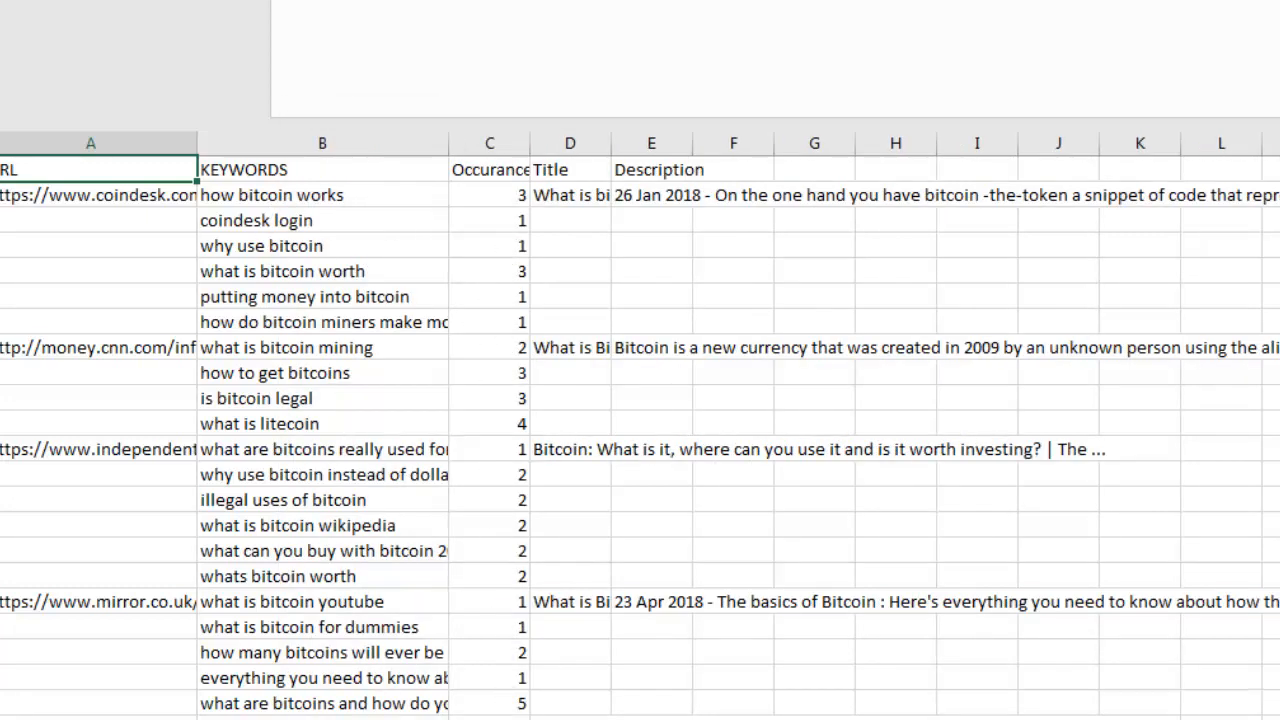
pyautogui.click(588, 196)
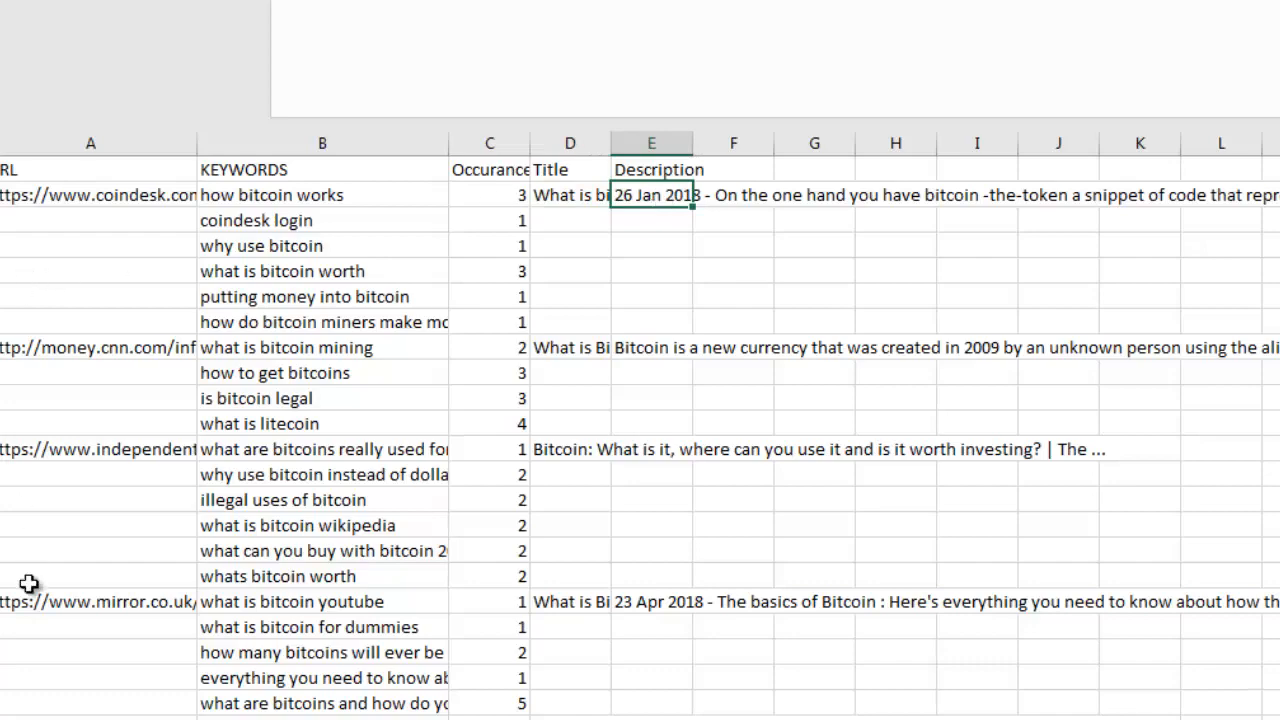
pyautogui.scroll(-20, 95, 509)
pyautogui.scroll(-20, 111, 510)
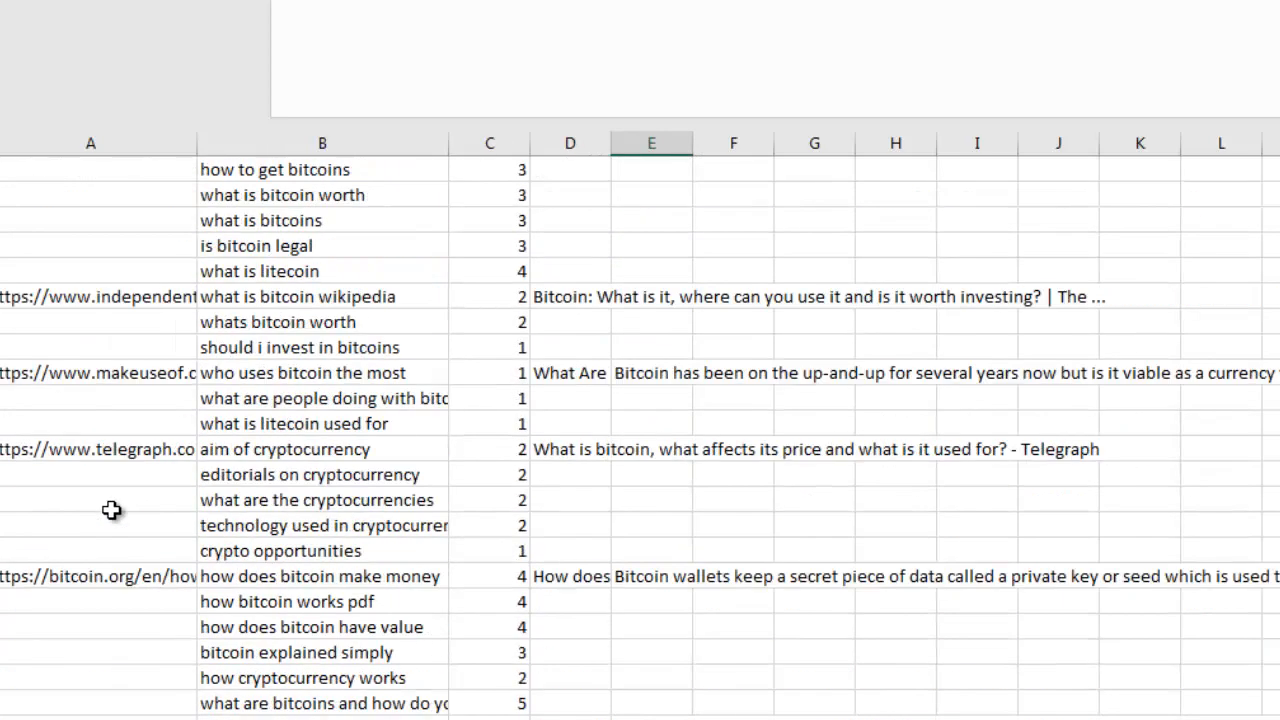
pyautogui.scroll(4, 111, 510)
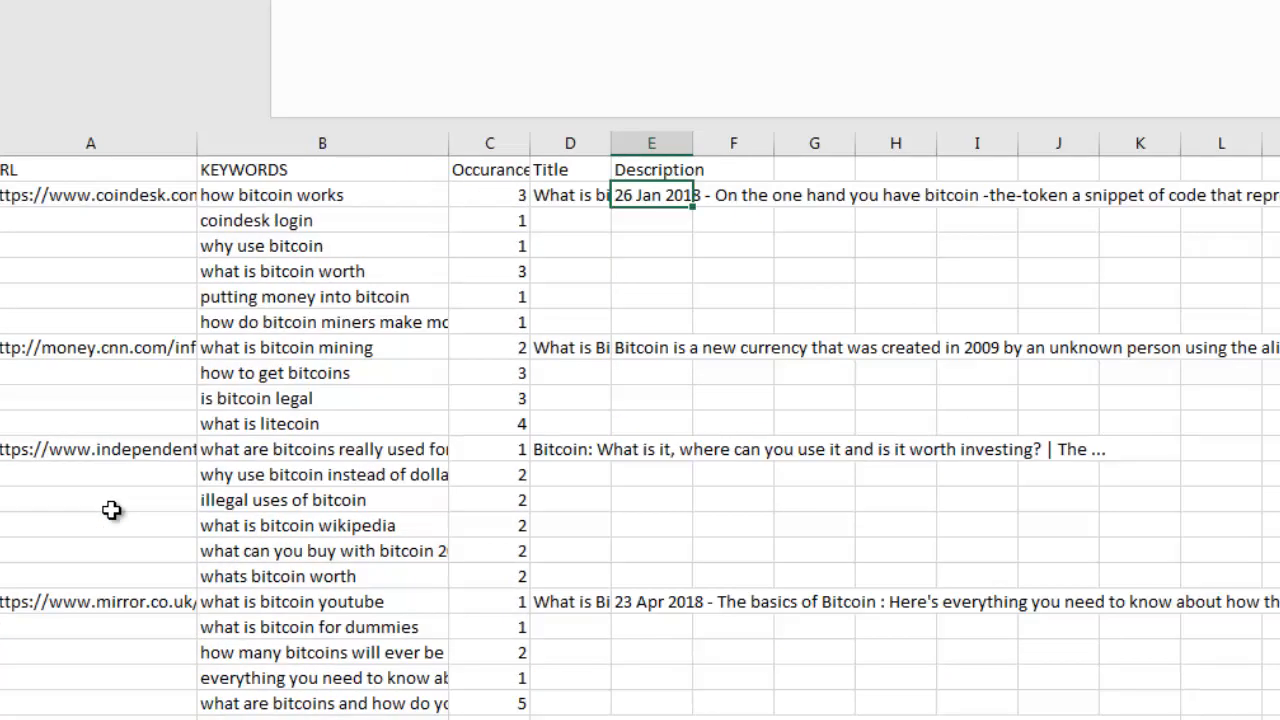
# Step: Sort the sheet by the Occurance column from largest to smallest, expanding the selection to the neighbouring columns
pyautogui.click(489, 138)
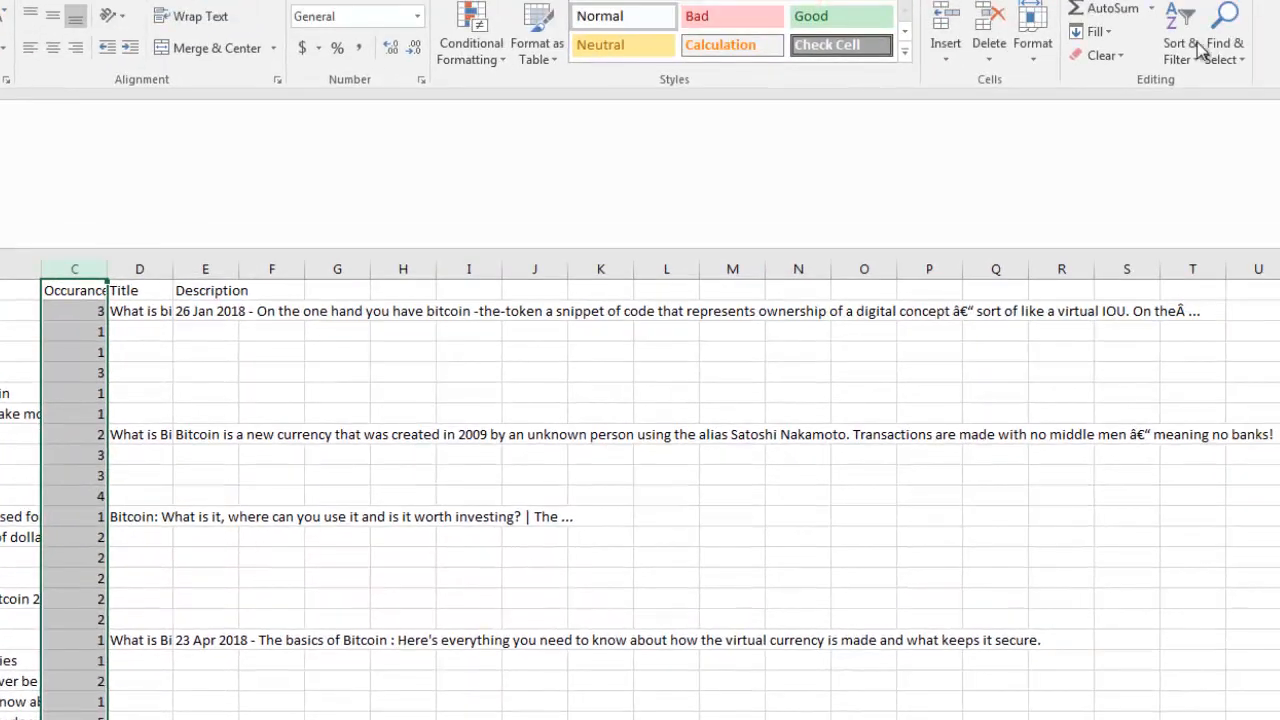
pyautogui.click(1181, 48)
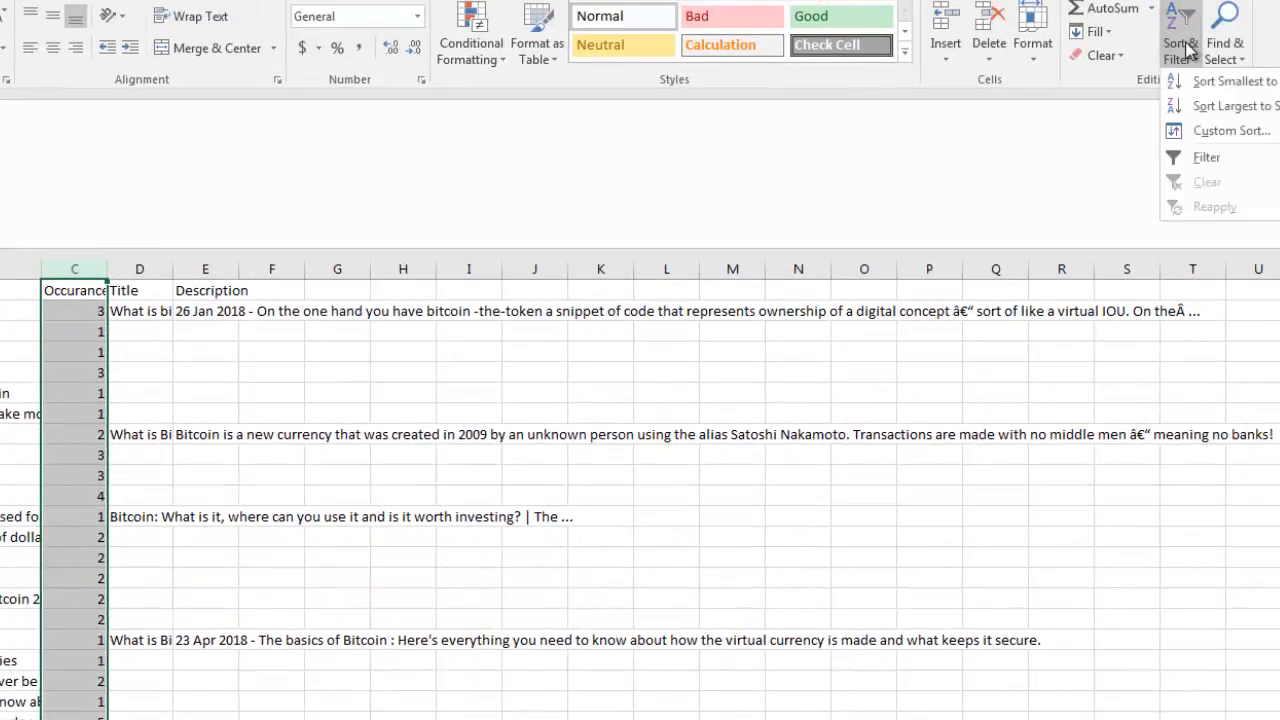
pyautogui.click(1203, 106)
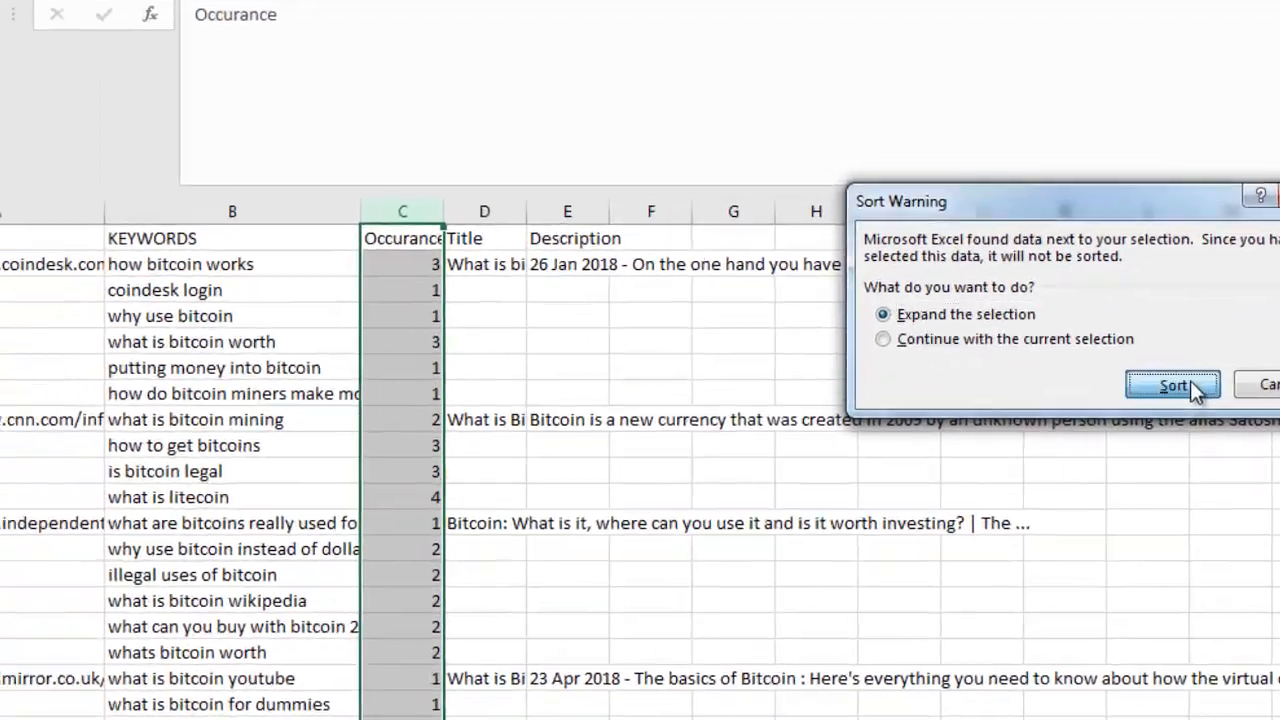
pyautogui.click(686, 406)
pyautogui.click(806, 557)
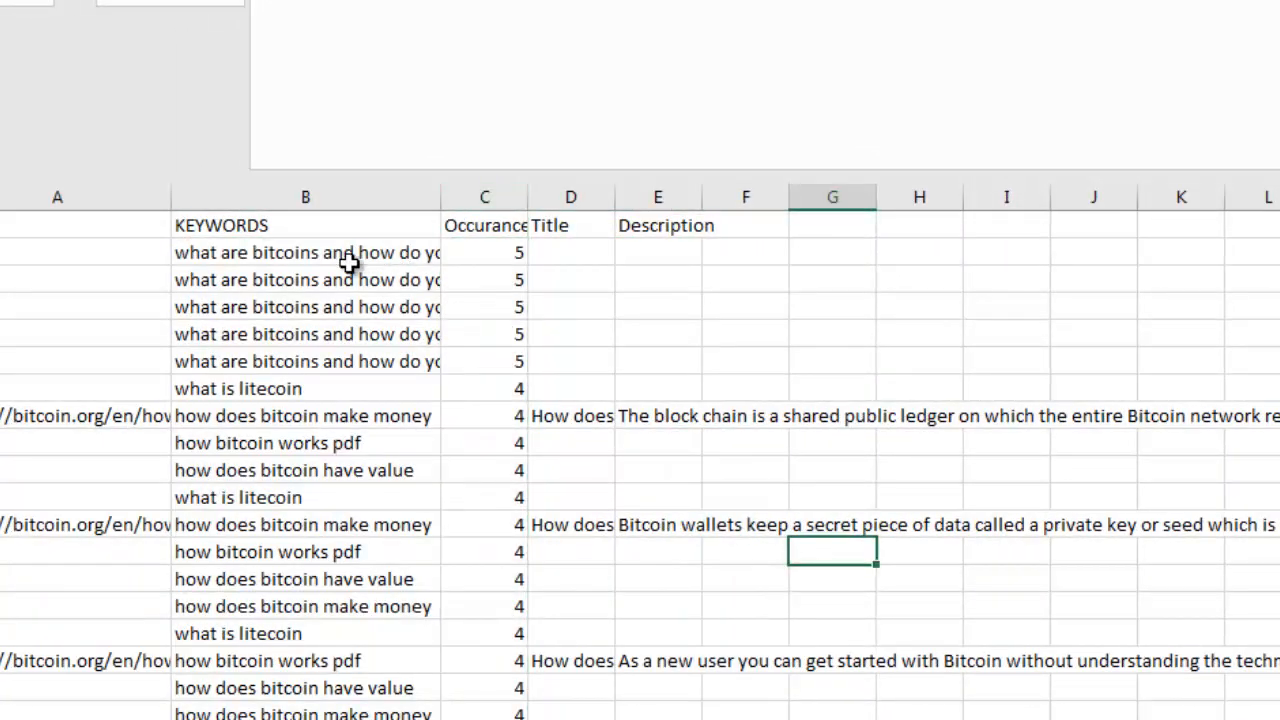
# Step: Widen the KEYWORDS column to show full phrases and check the occurrence counts of the highest-ranked keywords
pyautogui.moveTo(441, 197); pyautogui.dragTo(590, 195)
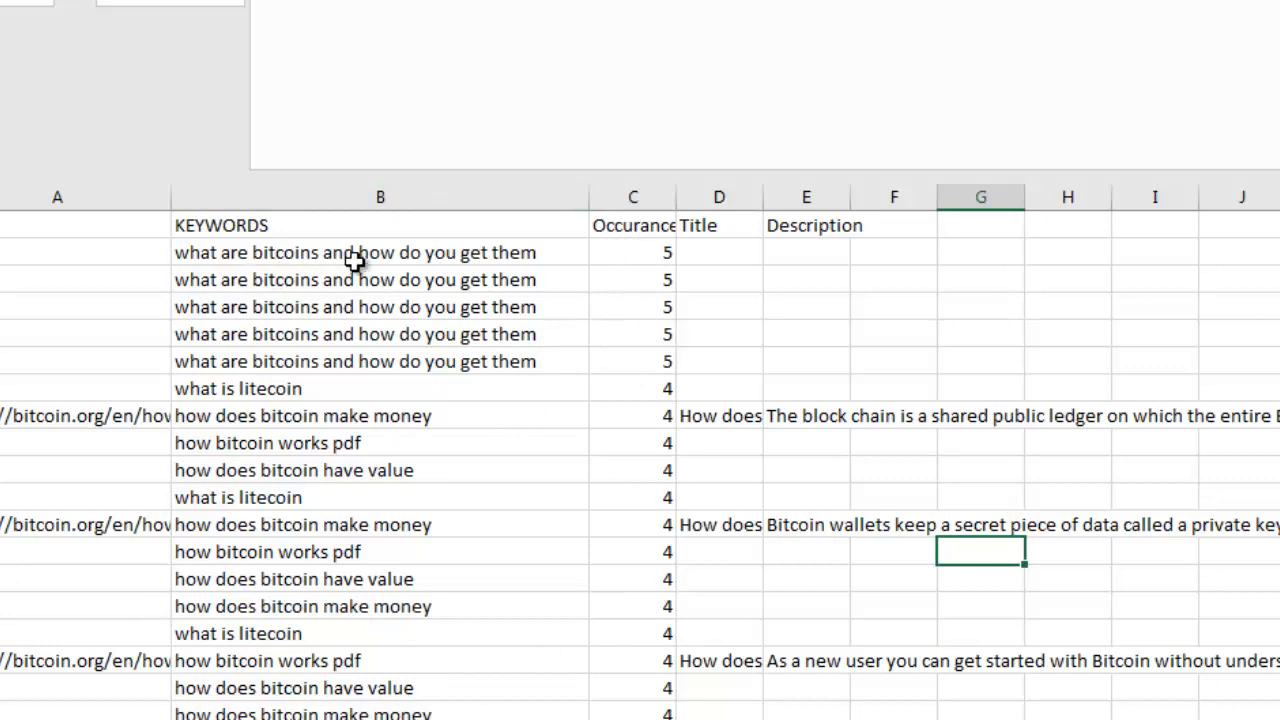
pyautogui.click(532, 252)
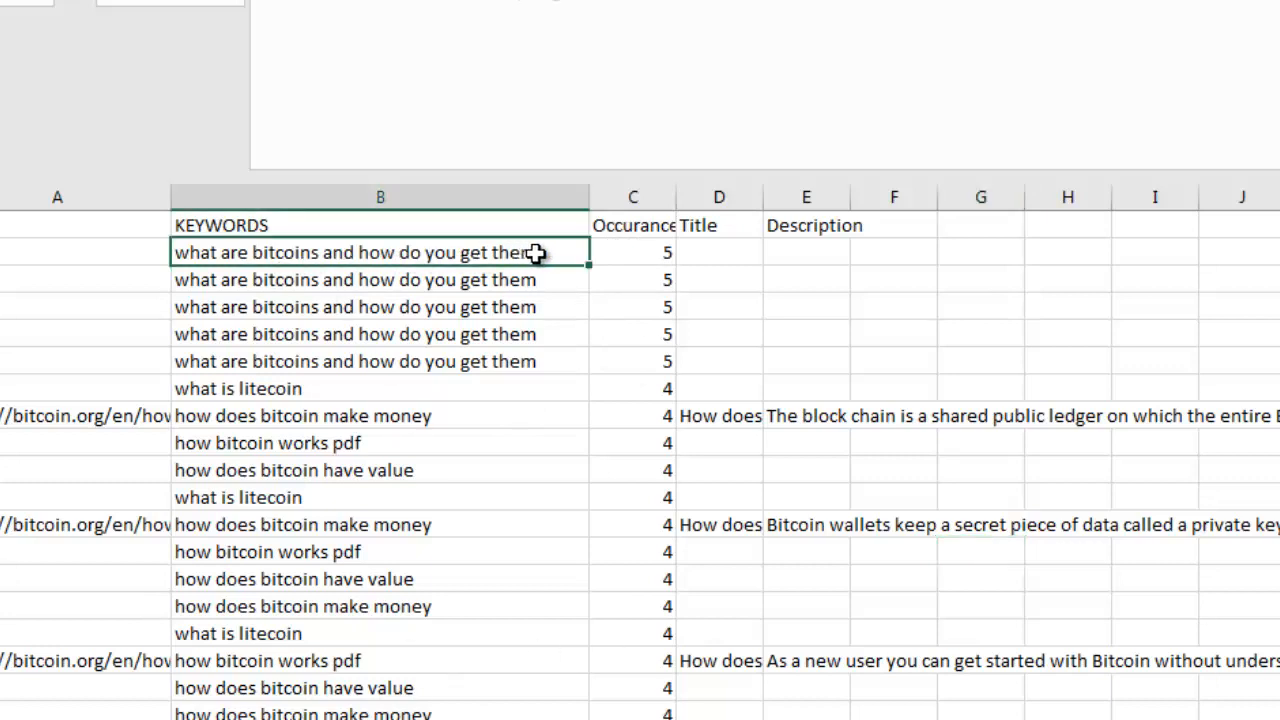
pyautogui.click(648, 252)
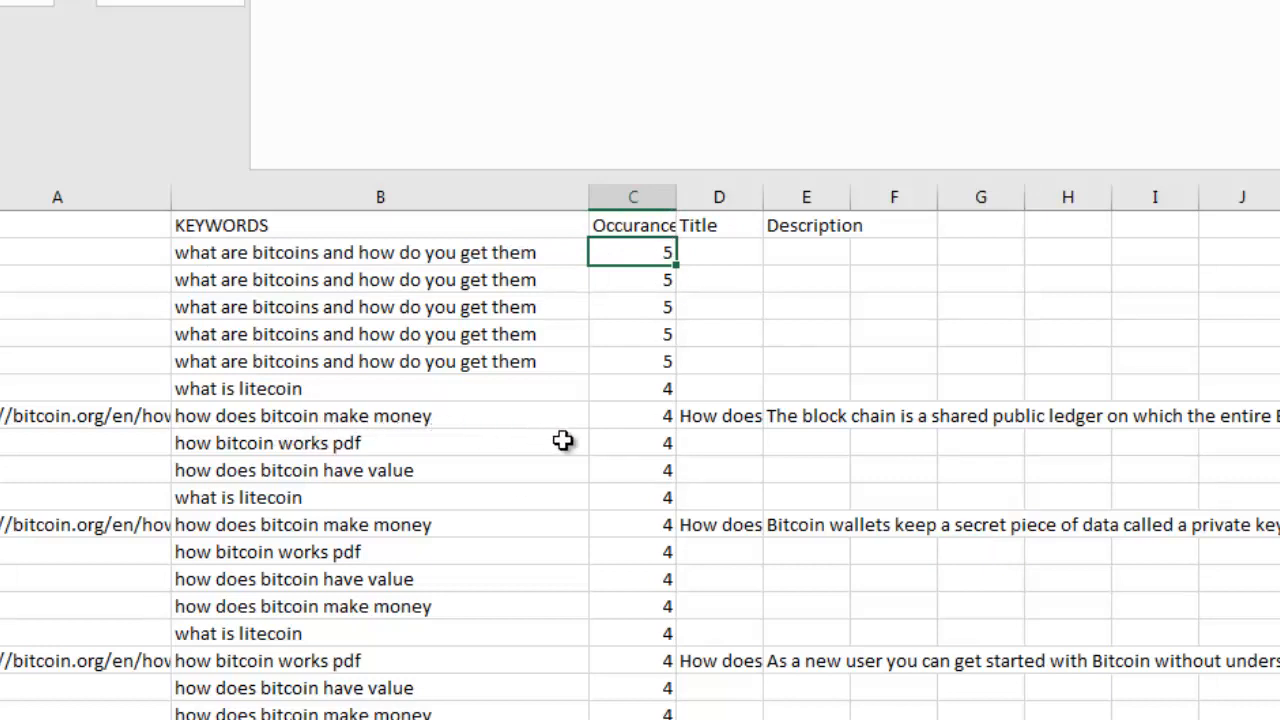
pyautogui.click(632, 406)
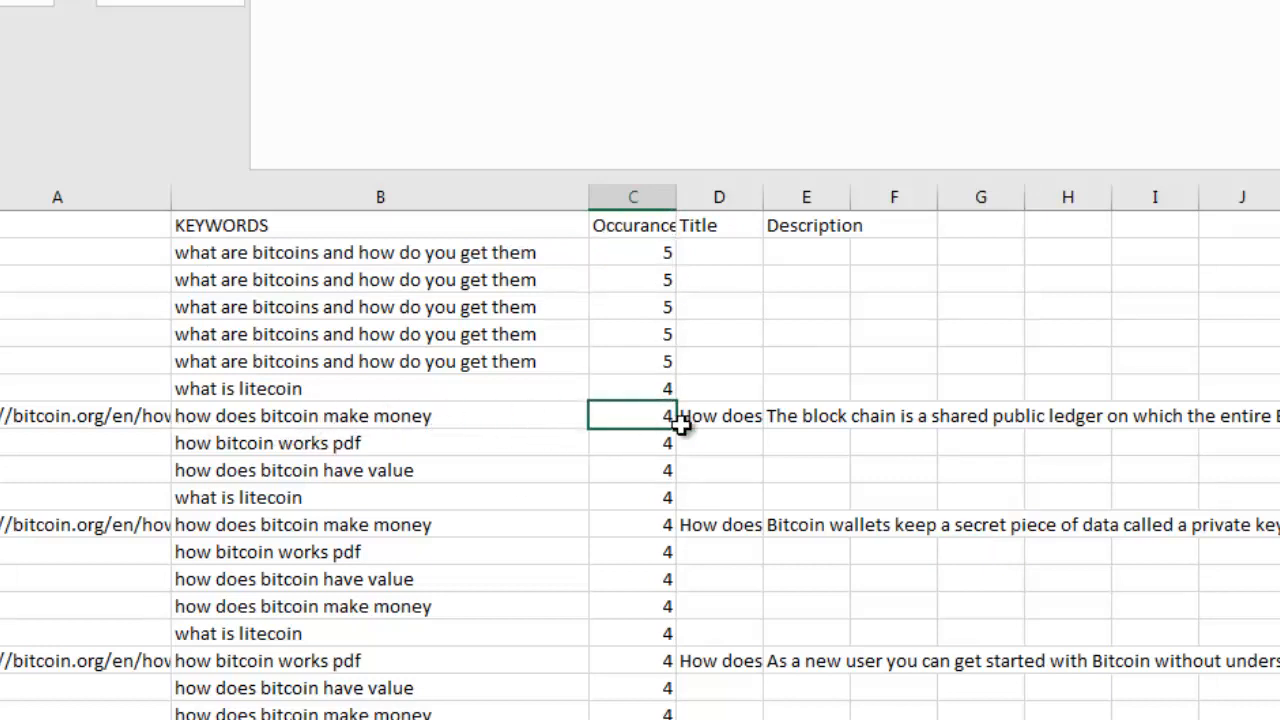
pyautogui.click(671, 391)
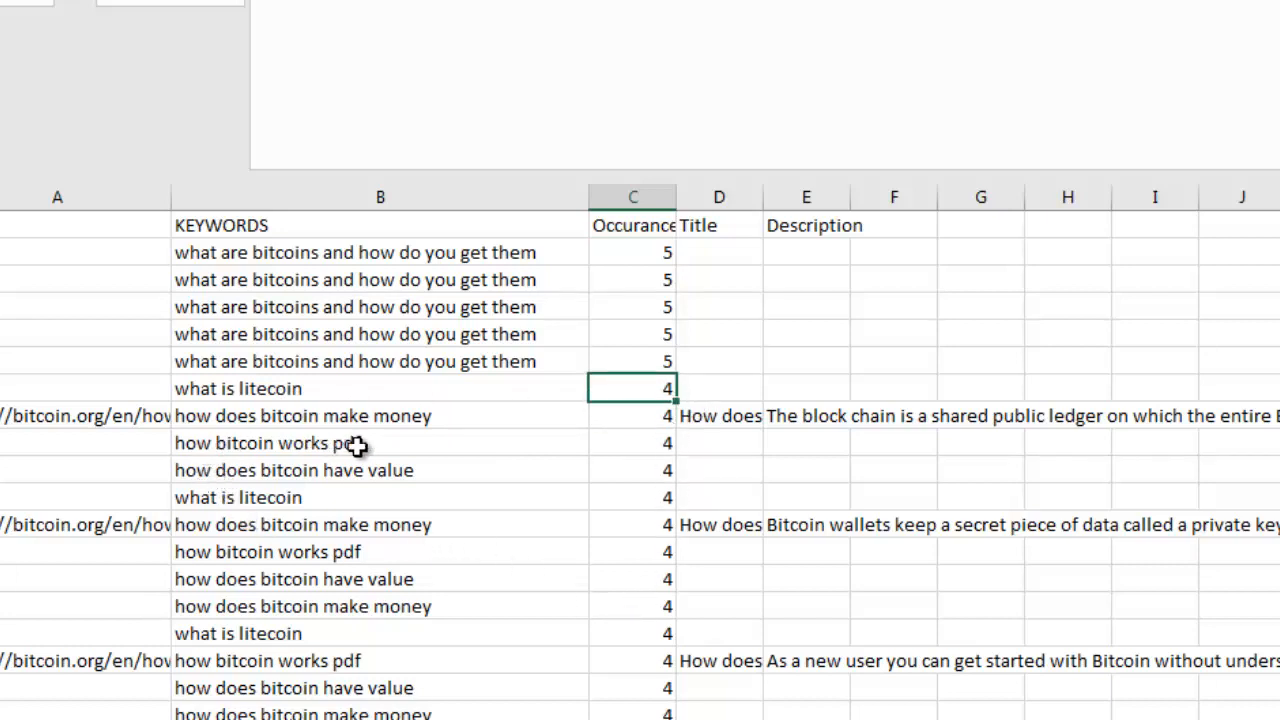
# Step: Examine the highest-ranked phrases in the KEYWORDS column and compare their occurrence counts for repeated keywords
pyautogui.click(600, 444)
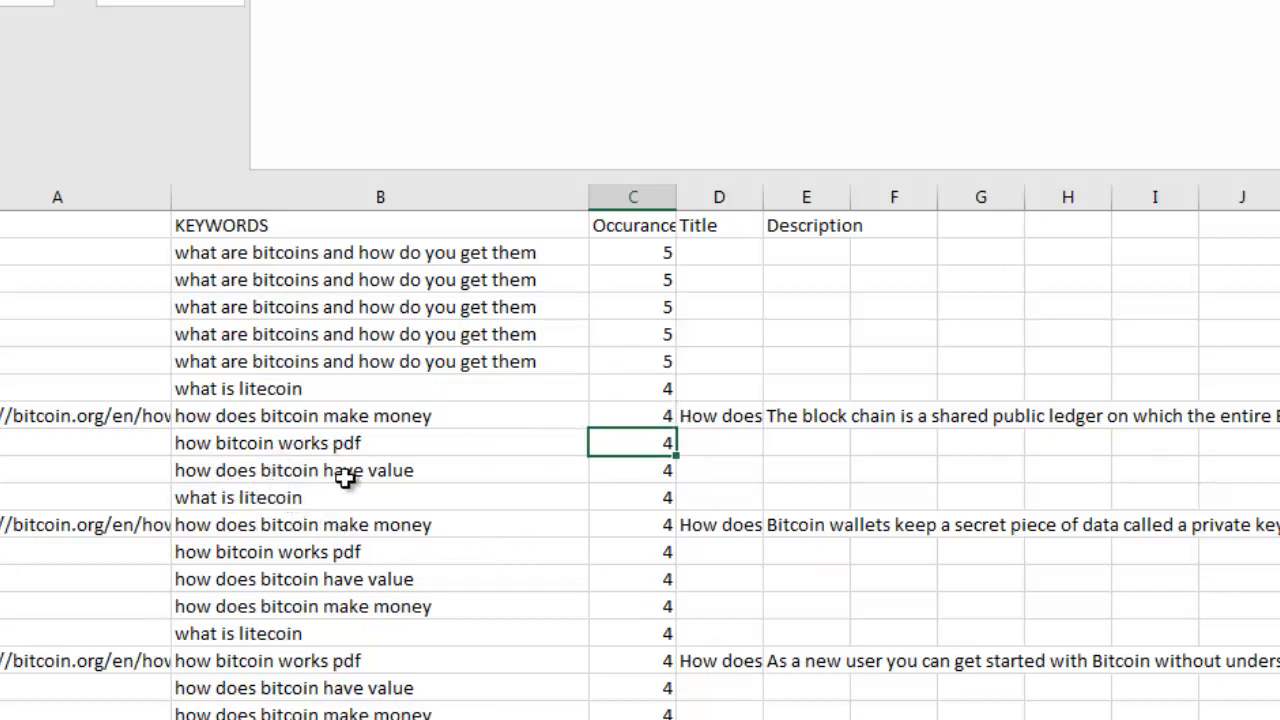
pyautogui.click(630, 474)
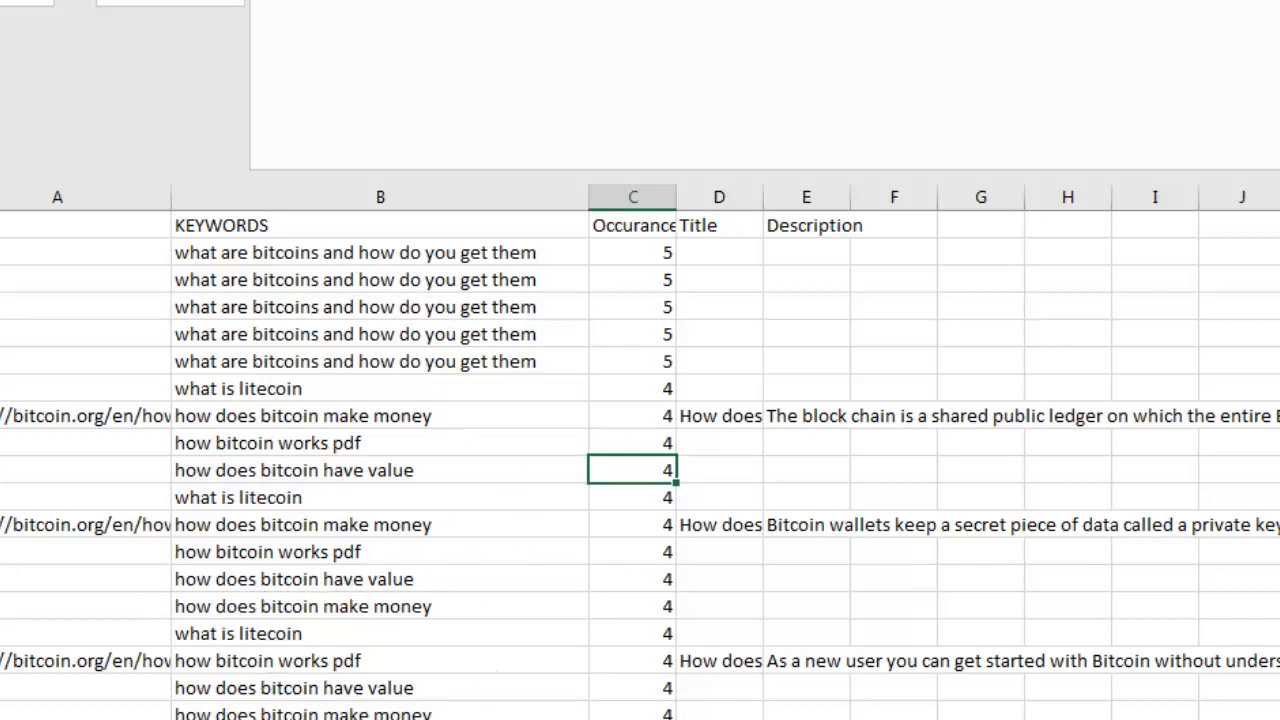
pyautogui.moveTo(337, 255); pyautogui.dragTo(372, 718)
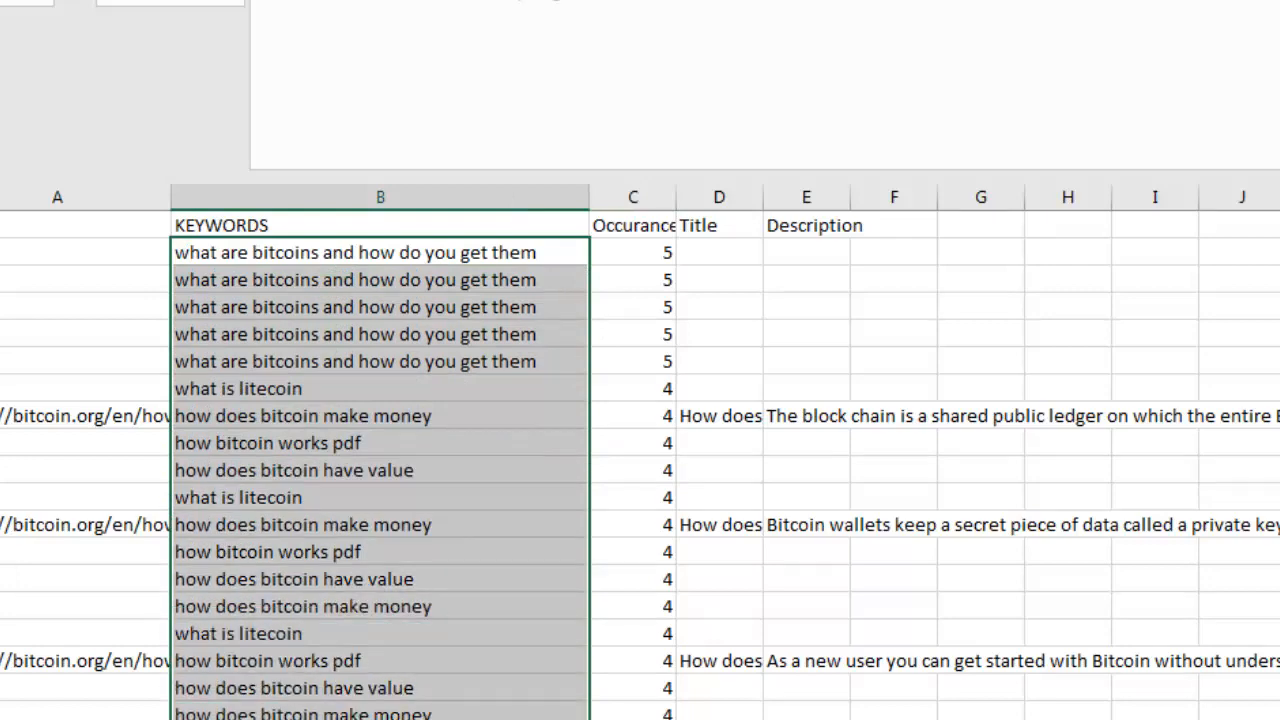
pyautogui.click(372, 718)
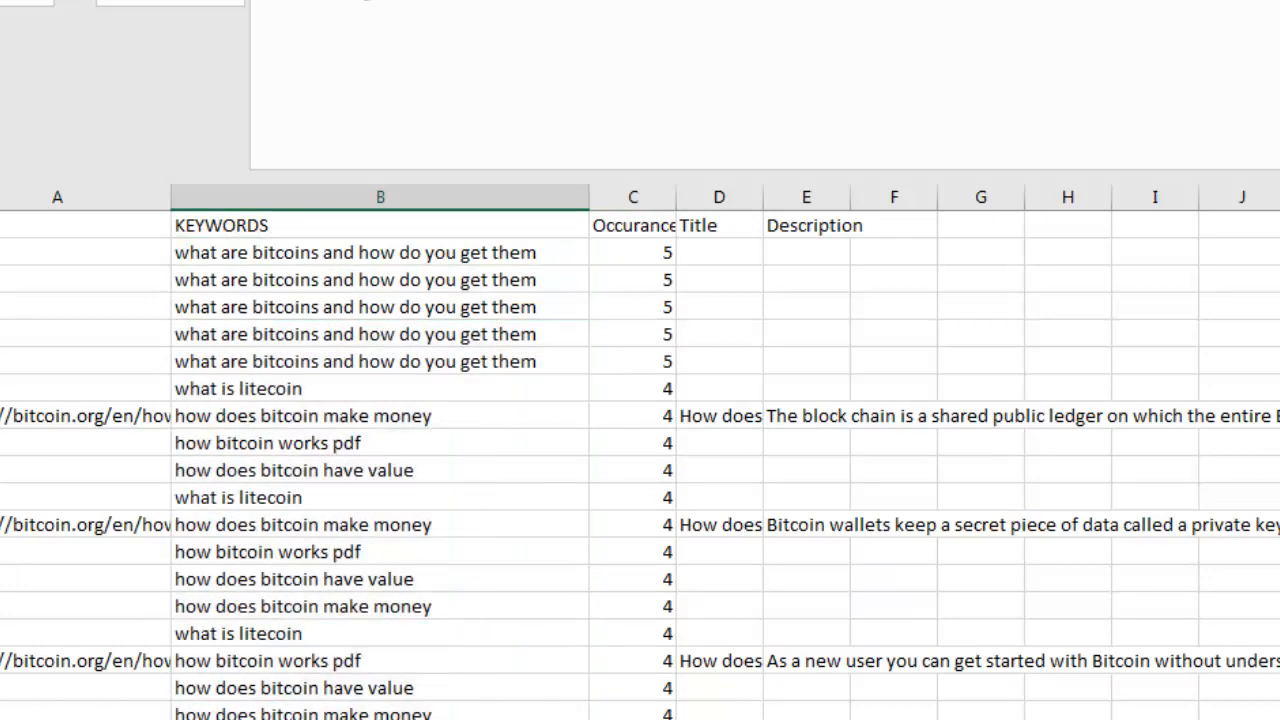
pyautogui.scroll(-5, 640, 465)
pyautogui.scroll(5, 640, 465)
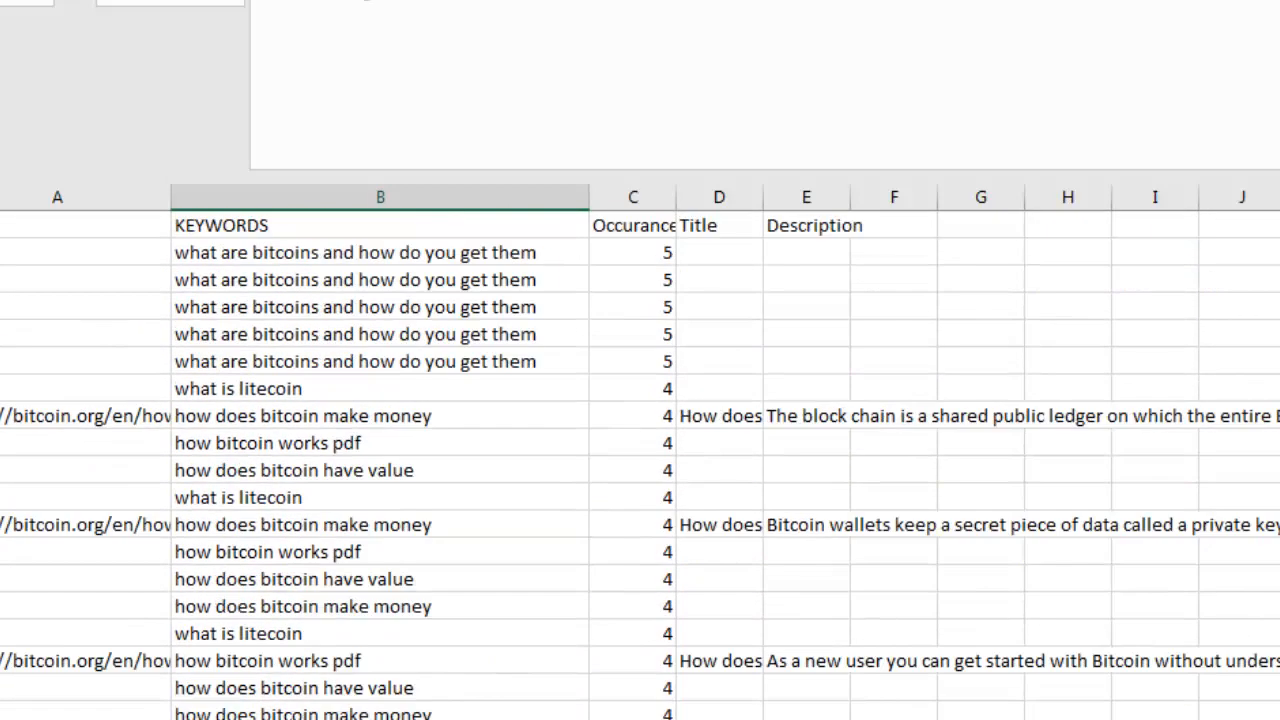
pyautogui.click(327, 580)
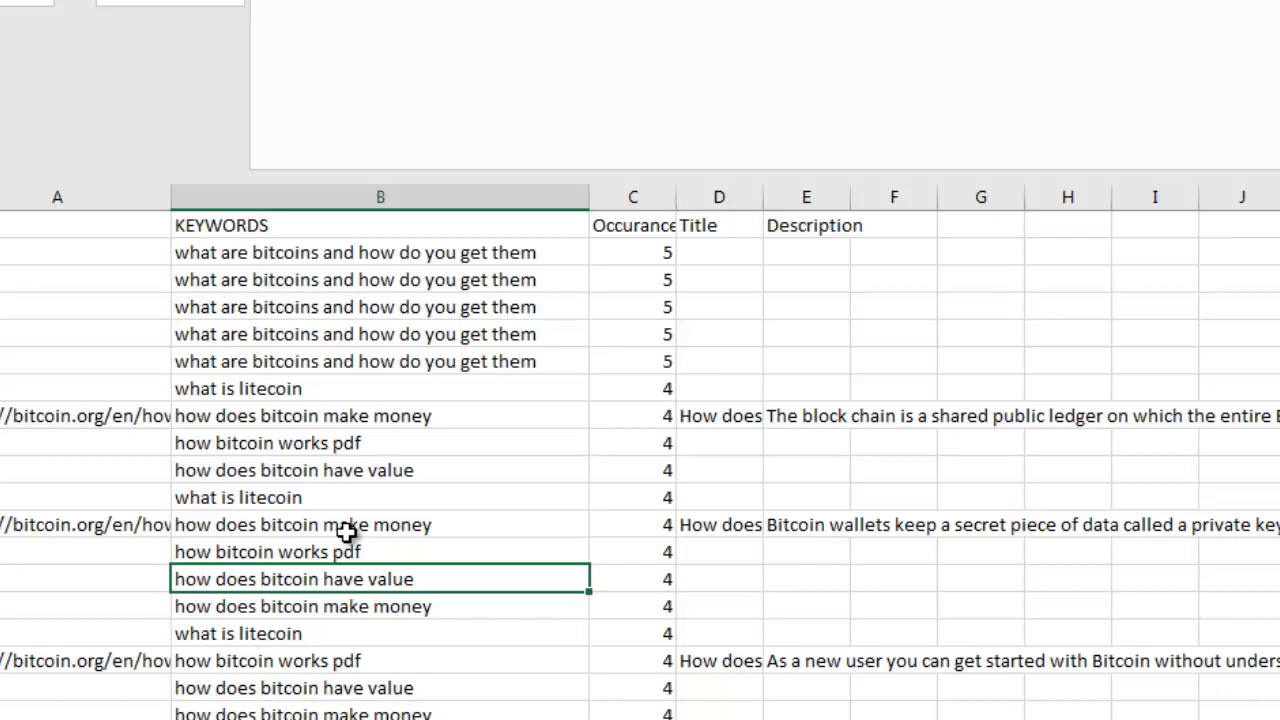
pyautogui.click(343, 250)
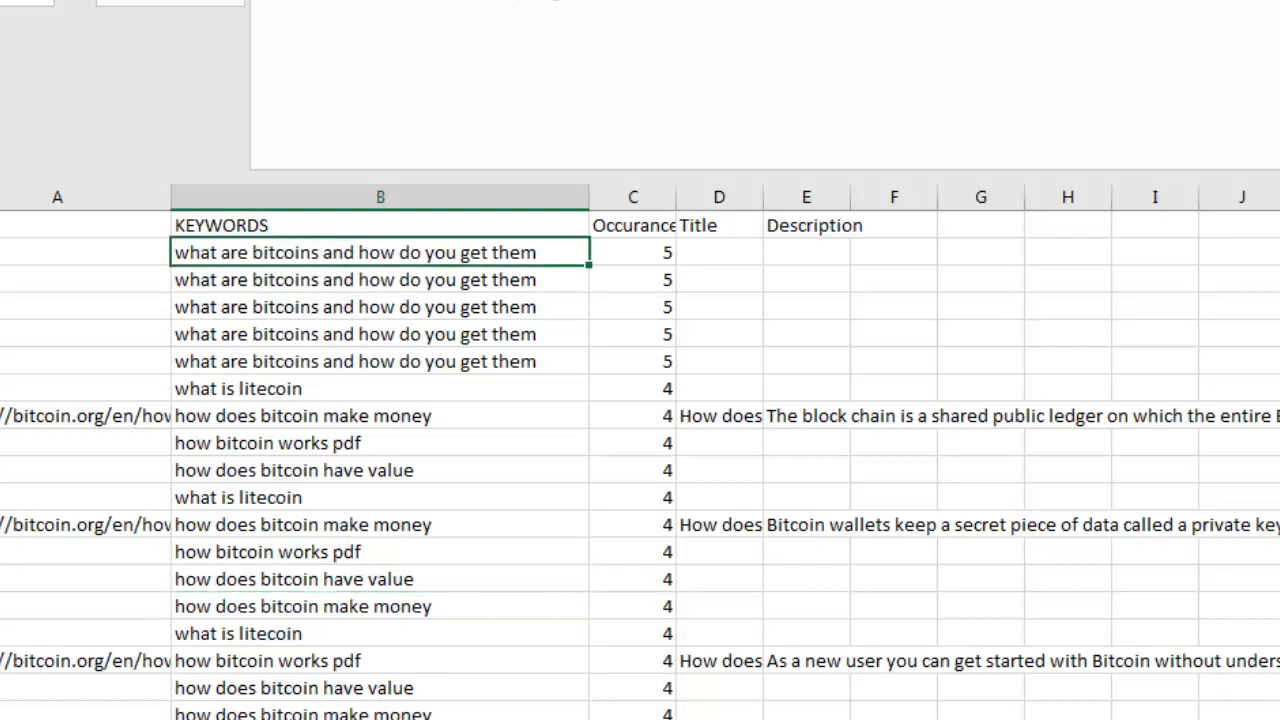
# Step: Examine the less frequent keywords further down the sorted sheet, including the exchange-related phrases from bitbay wiki to bittrex vs bitfinex
pyautogui.click(343, 718)
pyautogui.scroll(-20, 278, 716)
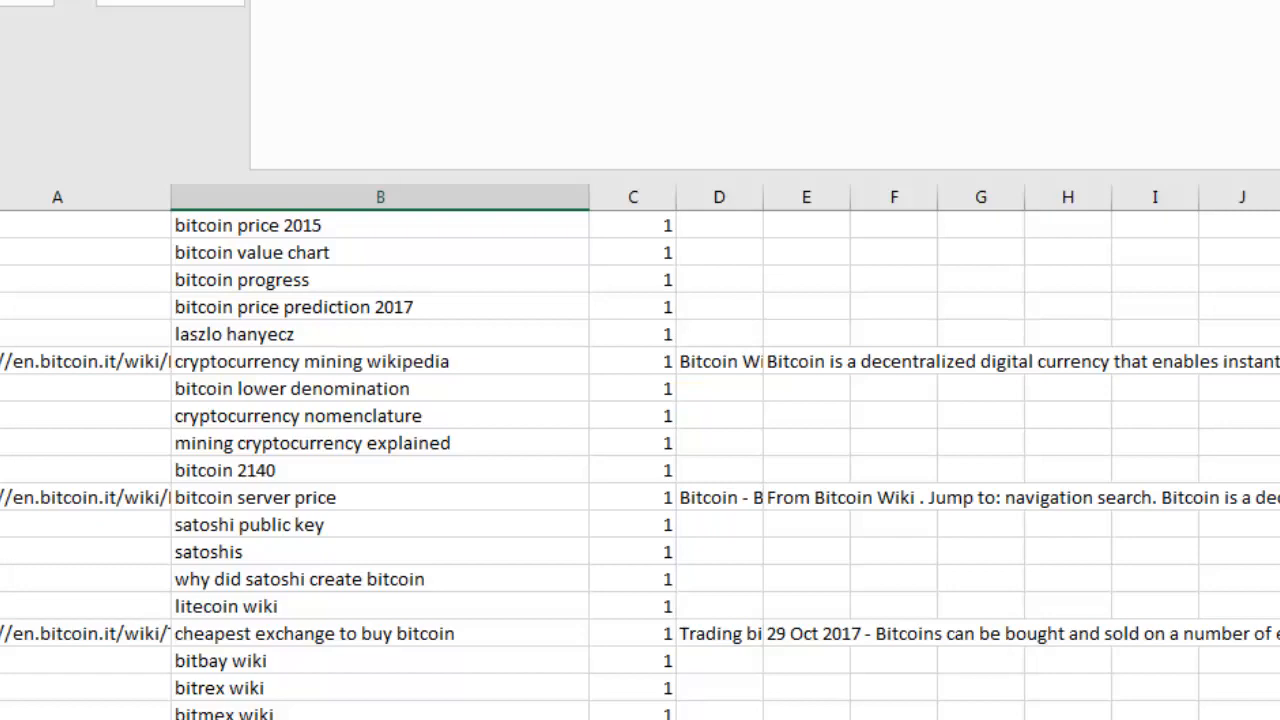
pyautogui.click(205, 673)
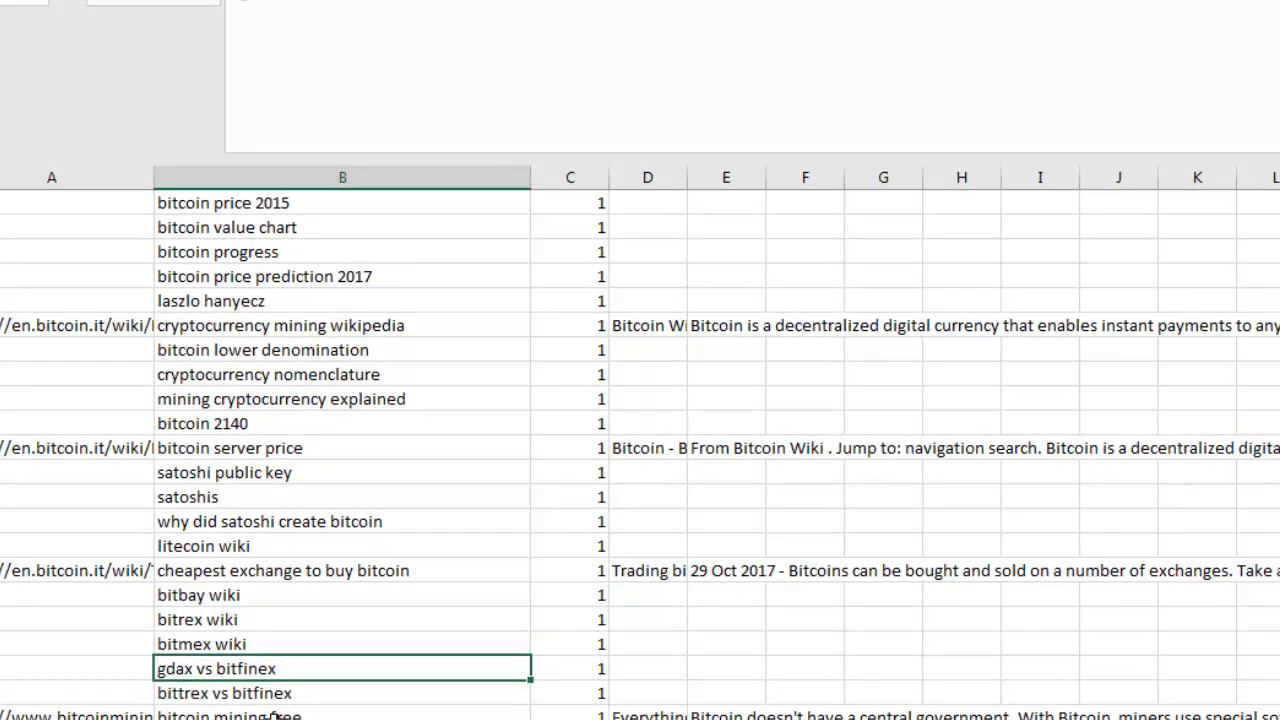
pyautogui.click(236, 712)
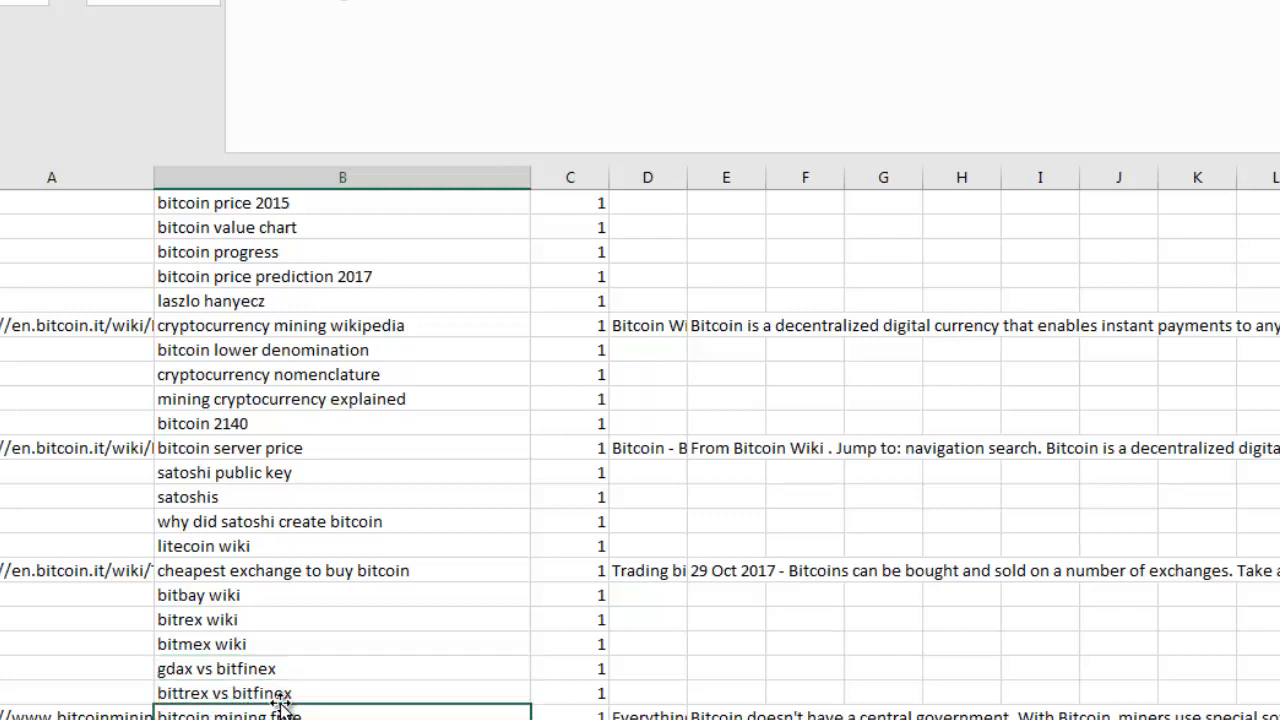
pyautogui.moveTo(234, 600); pyautogui.dragTo(234, 697)
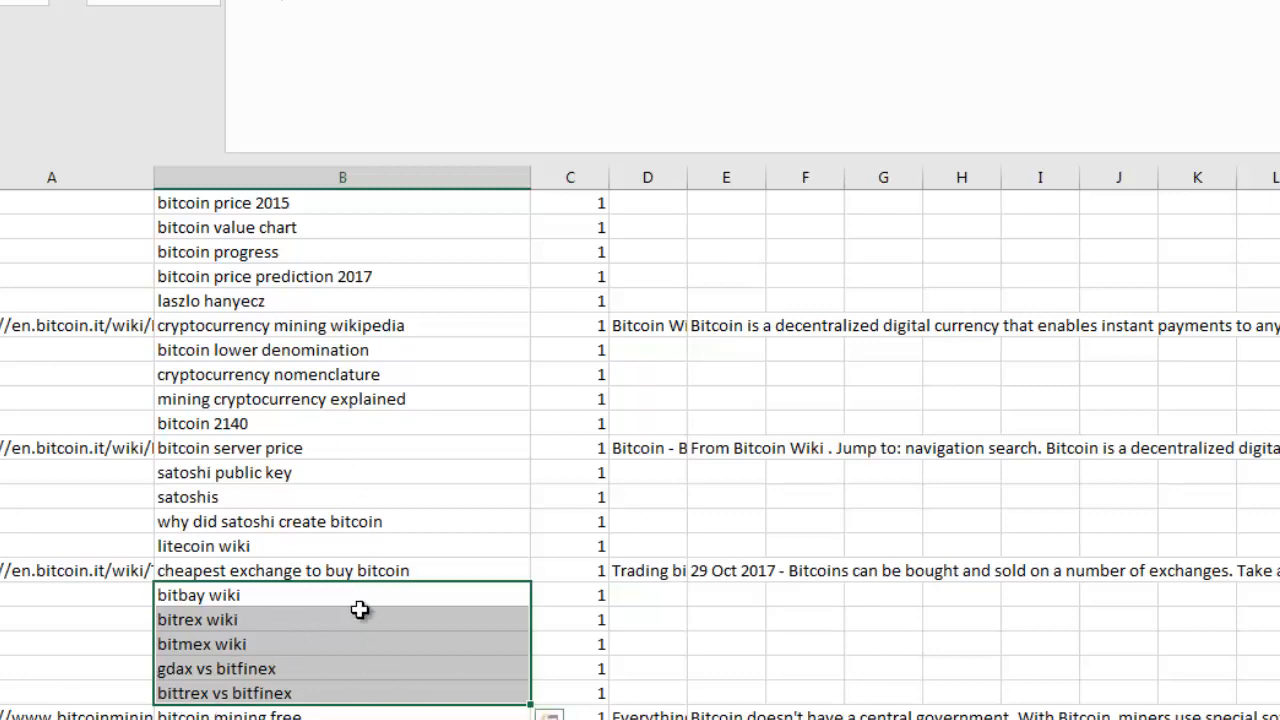
pyautogui.scroll(-15, 329, 543)
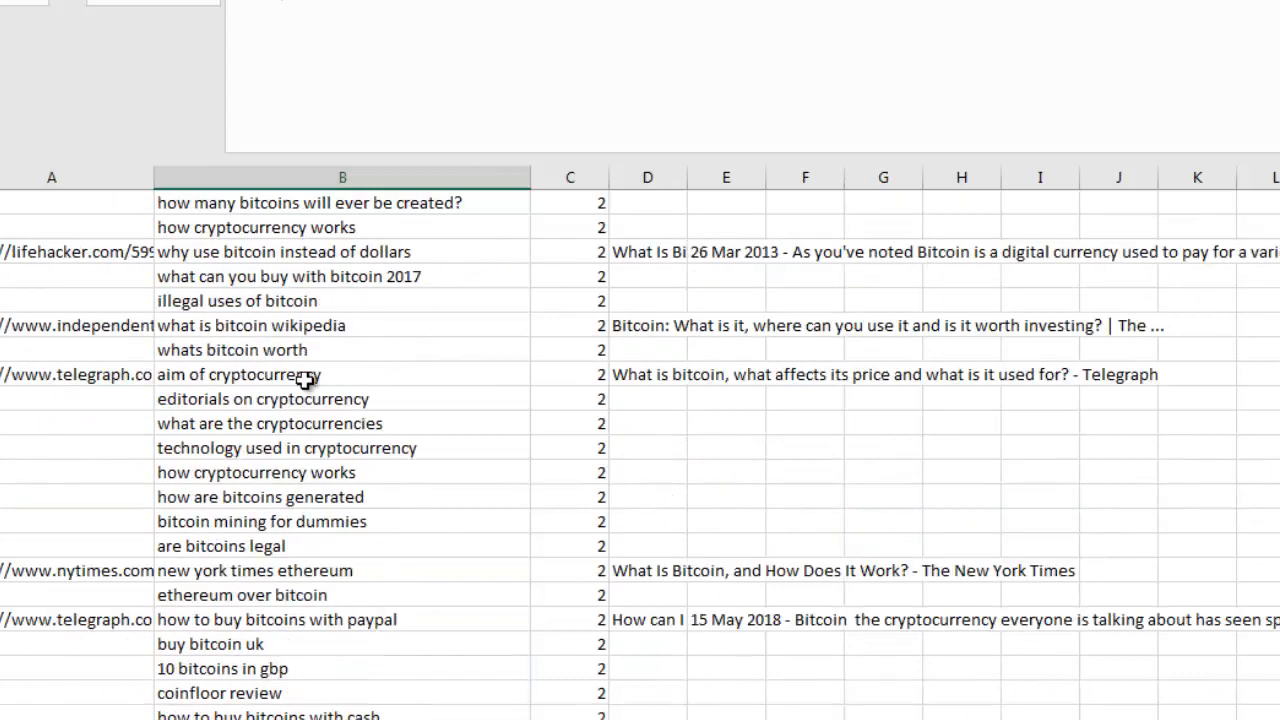
pyautogui.scroll(15, 386, 657)
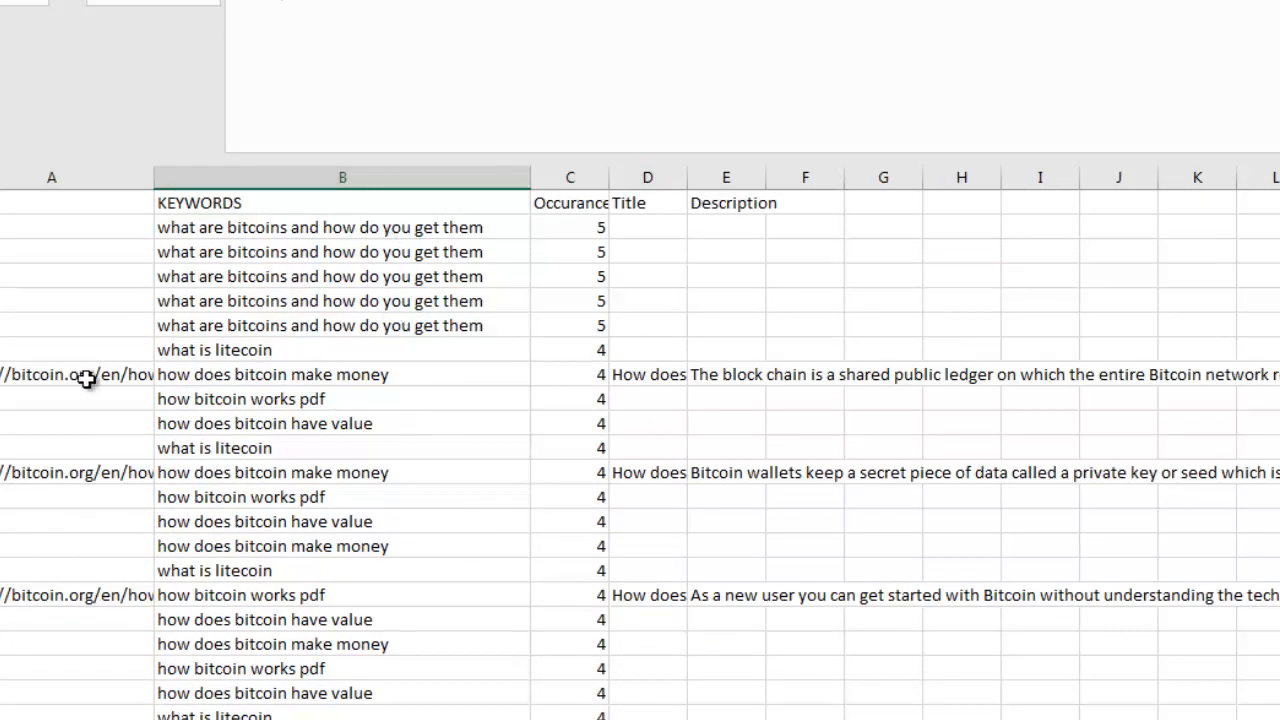
# Step: Close what_is_bitcoin_12_06_2018 04_19_39.csv without saving the changes and switch to RivalKeywords
pyautogui.click(35, 388)
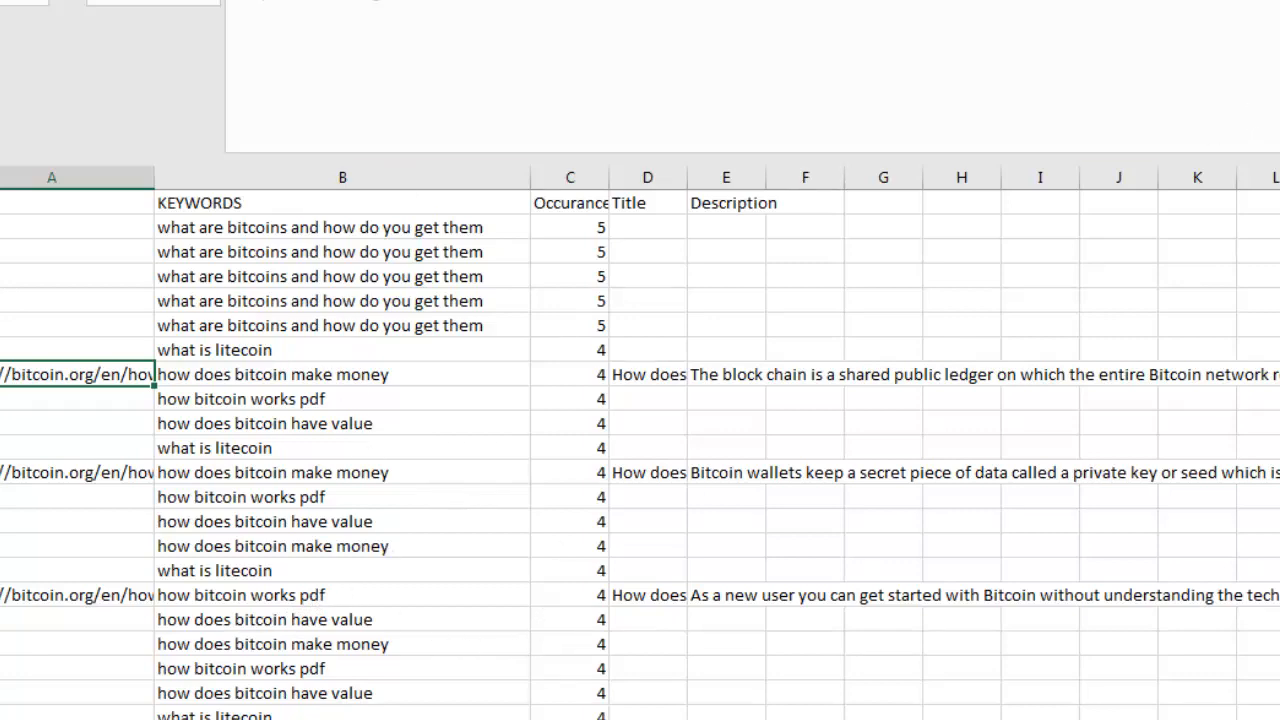
pyautogui.hotkey('alt', 'F4')
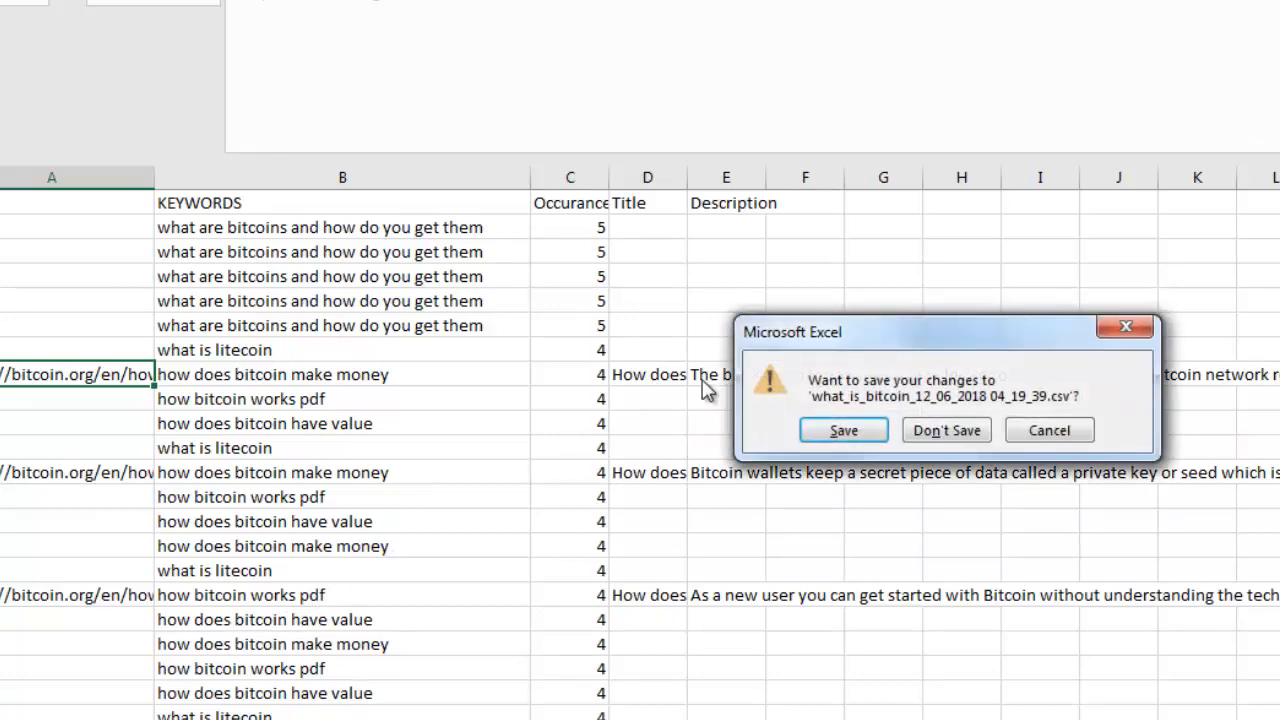
pyautogui.click(971, 431)
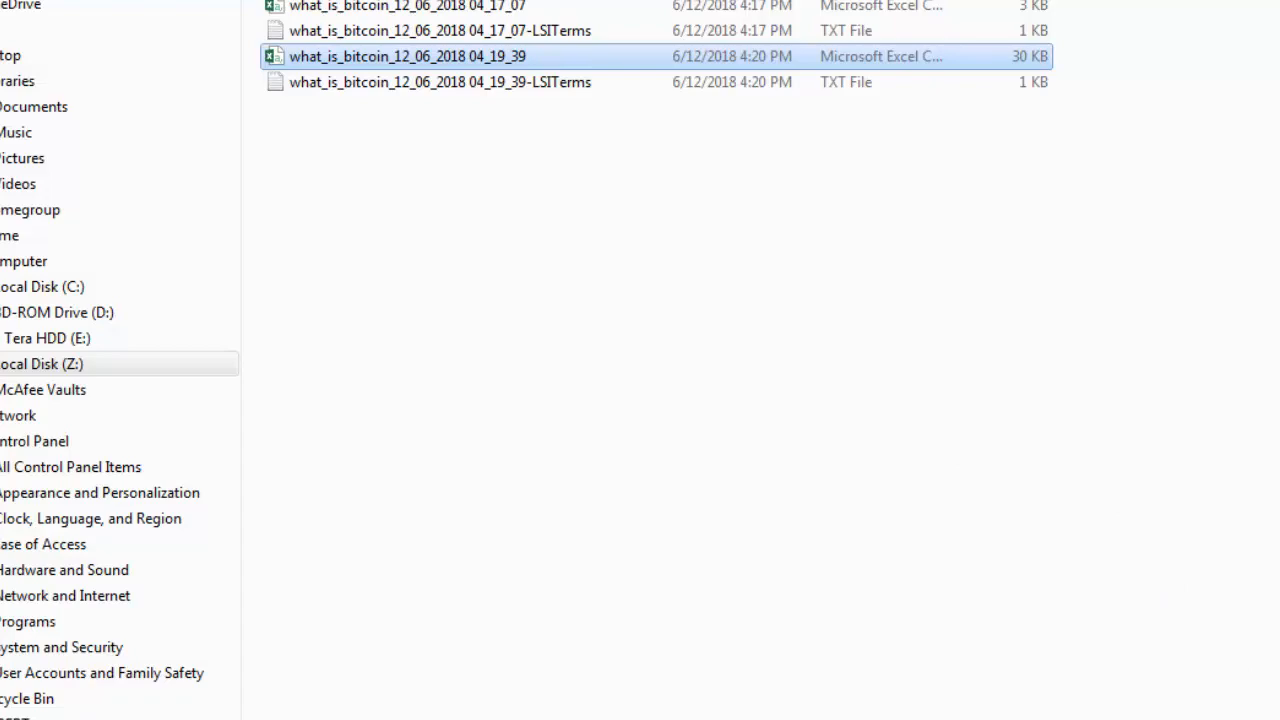
pyautogui.hotkey('alt', 'Tab')
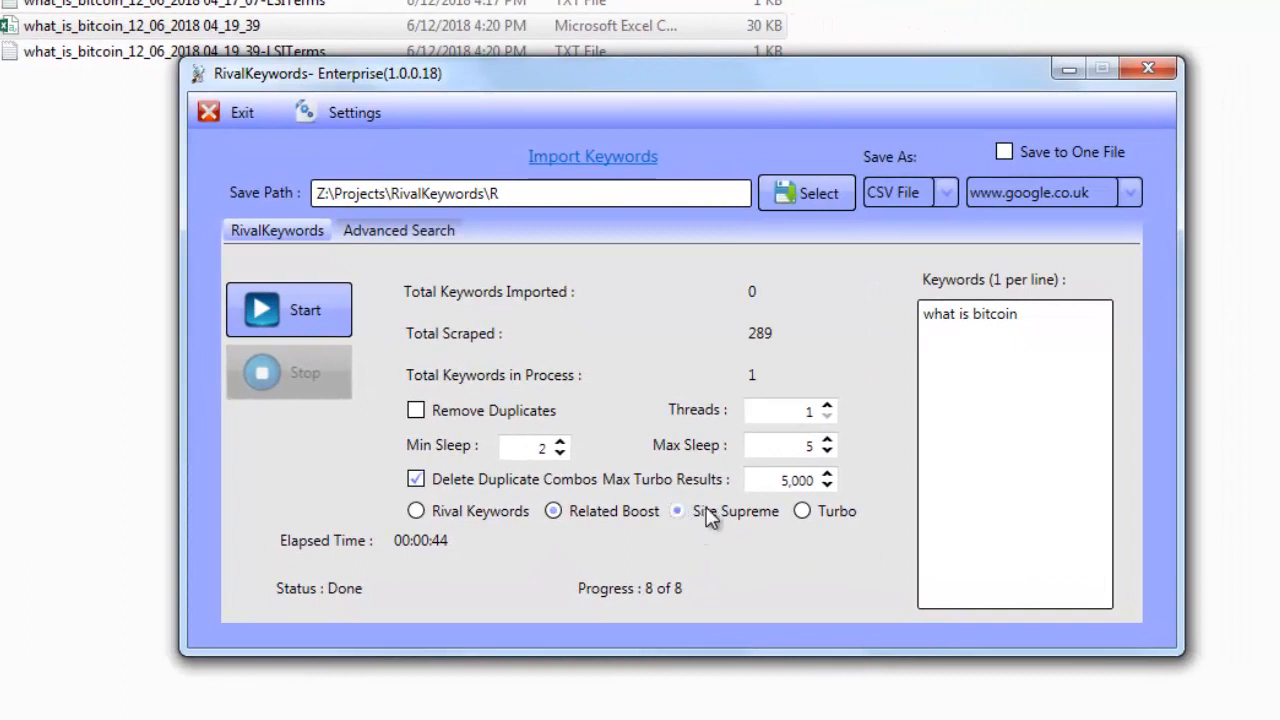
# Step: Select the Site Supreme and Turbo scraping modes in turn
pyautogui.click(833, 508)
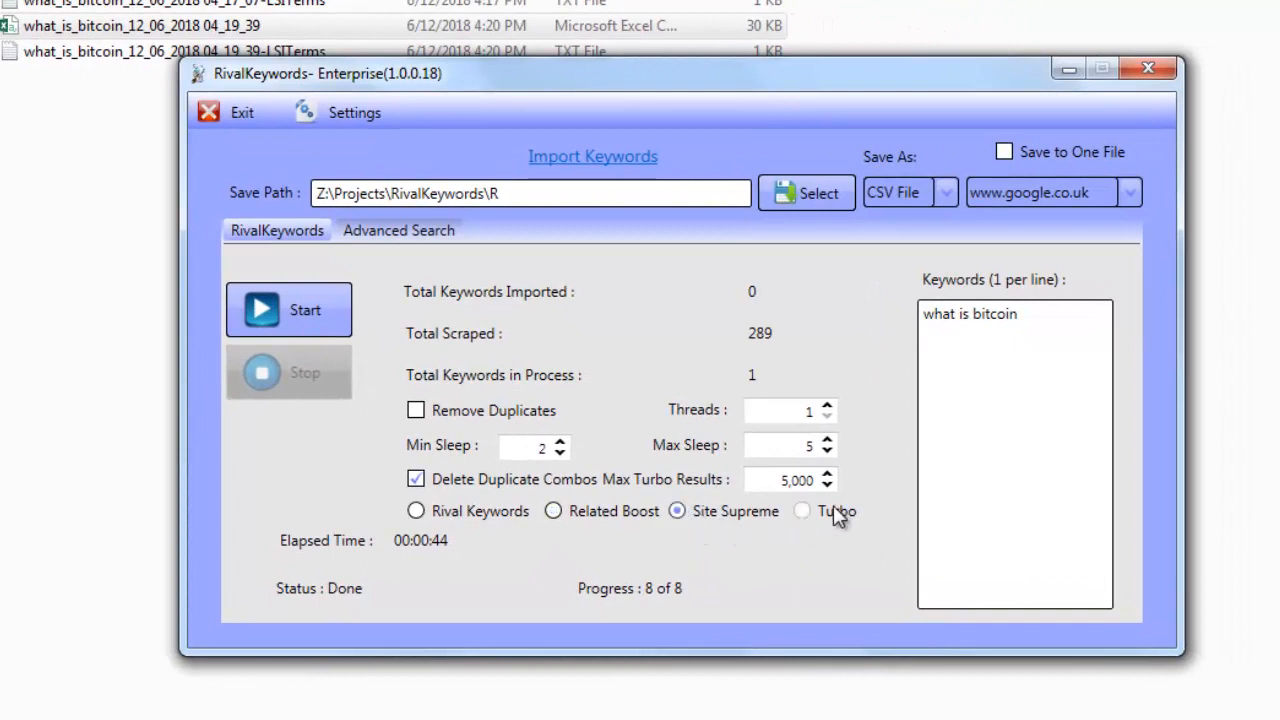
pyautogui.click(706, 514)
pyautogui.click(801, 512)
# Step: Run an advanced search for the keyword bitcoin using only the * site:facebook.com search parameter
pyautogui.click(409, 231)
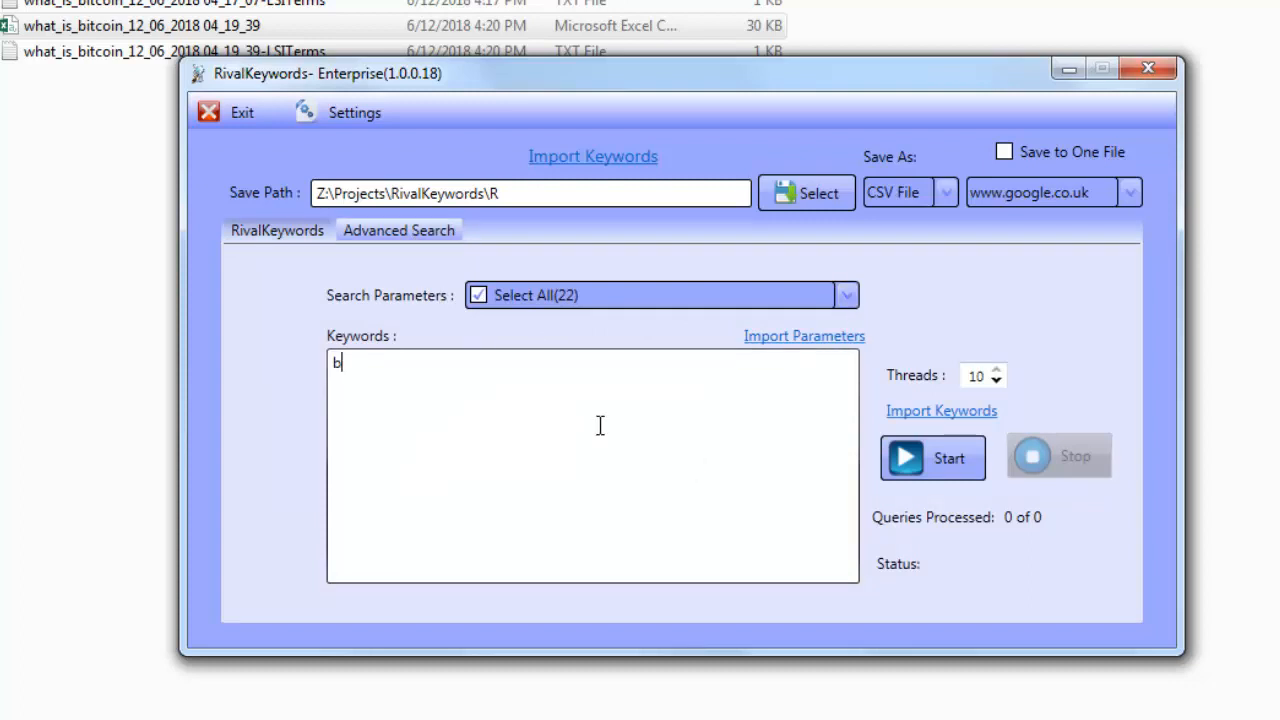
pyautogui.click(845, 294)
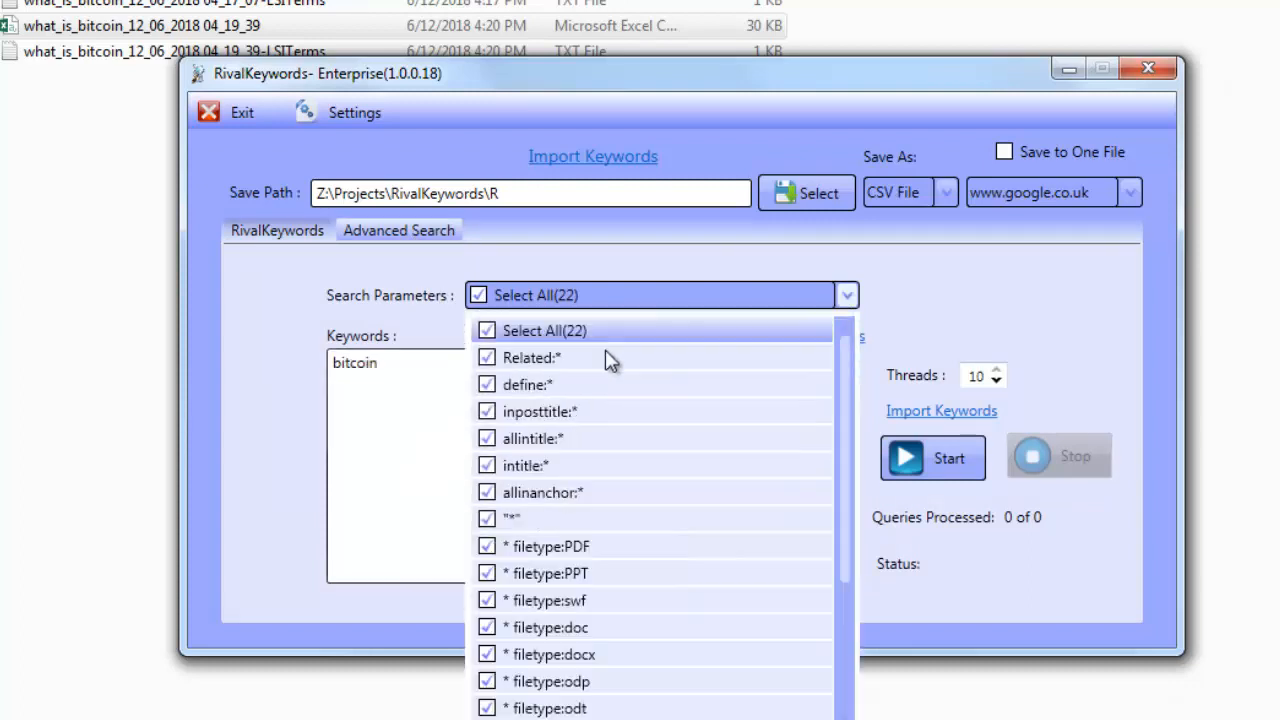
pyautogui.click(496, 328)
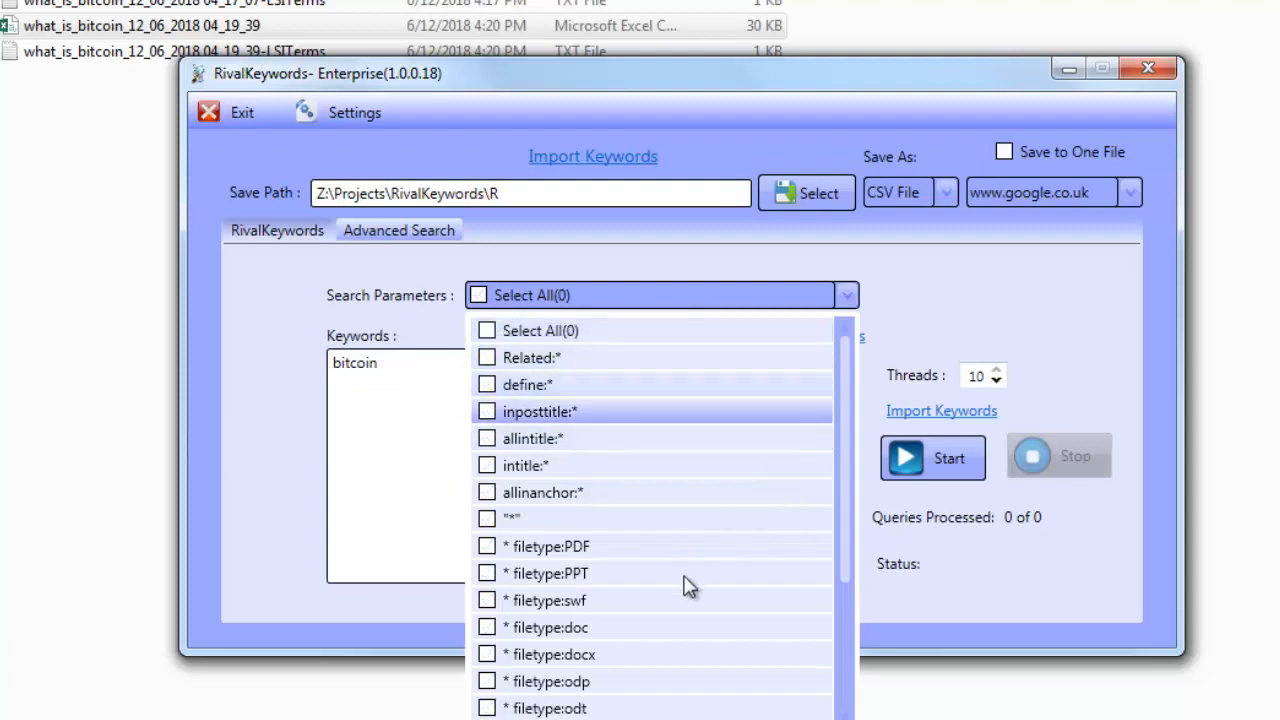
pyautogui.scroll(-3, 686, 586)
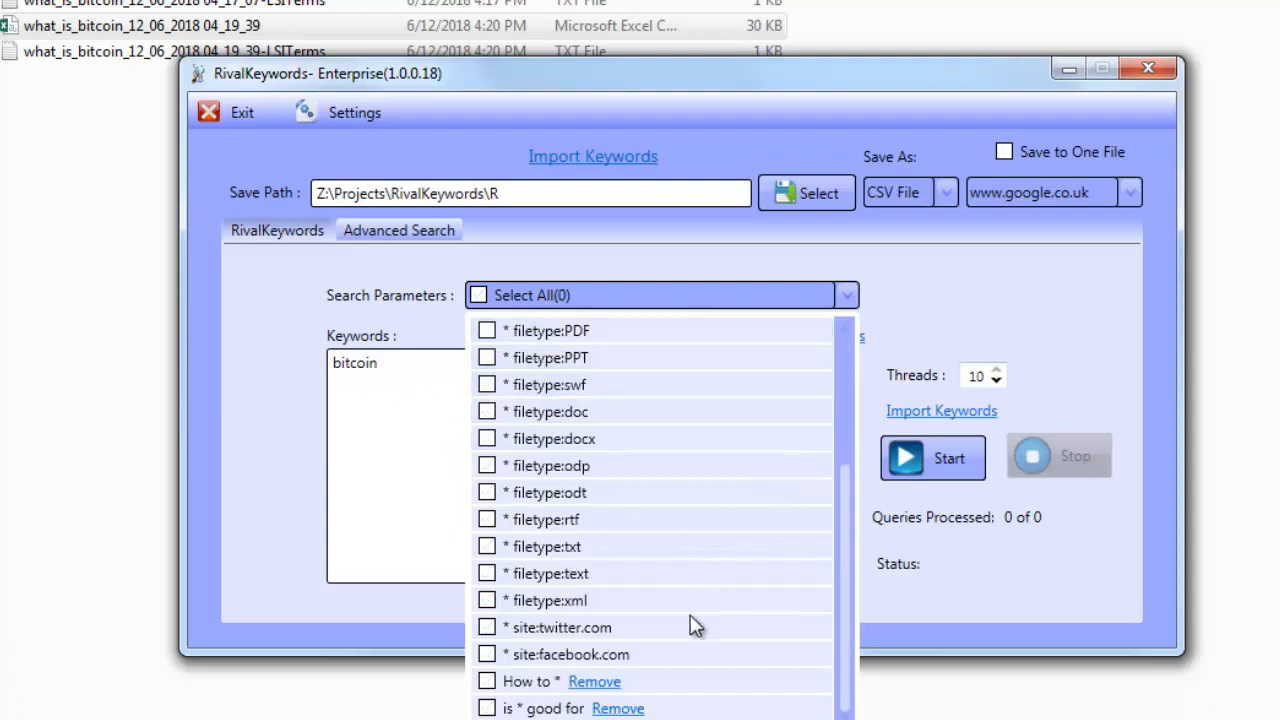
pyautogui.click(488, 652)
pyautogui.click(428, 520)
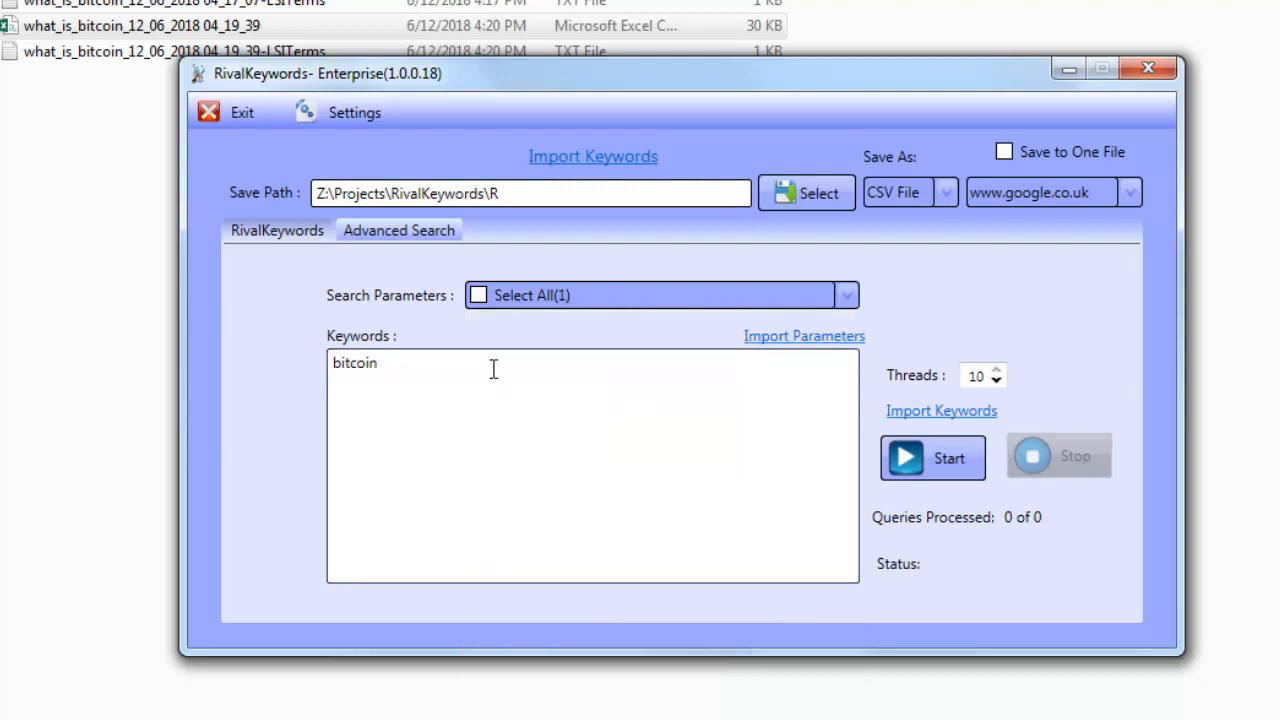
pyautogui.click(945, 458)
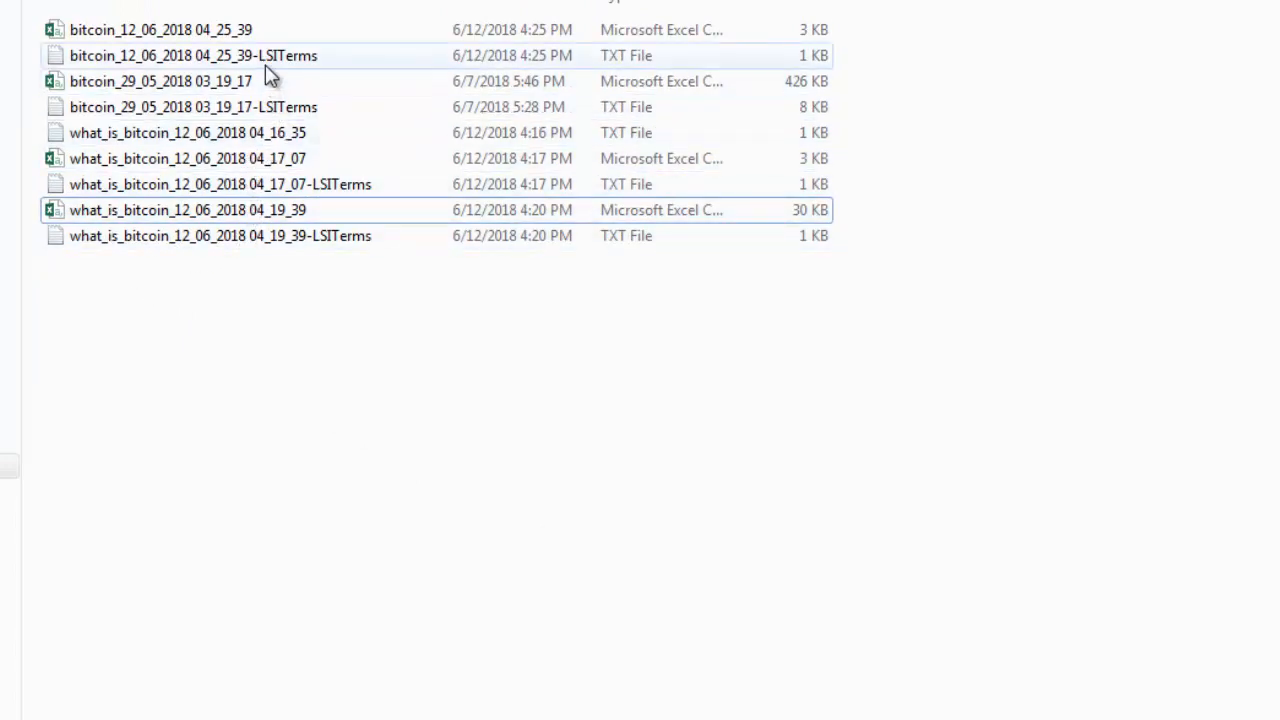
# Step: Select bitcoin_12_06_2018 04_25_39 in the results folder and look through the search parameters list in RivalKeywords
pyautogui.click(262, 34)
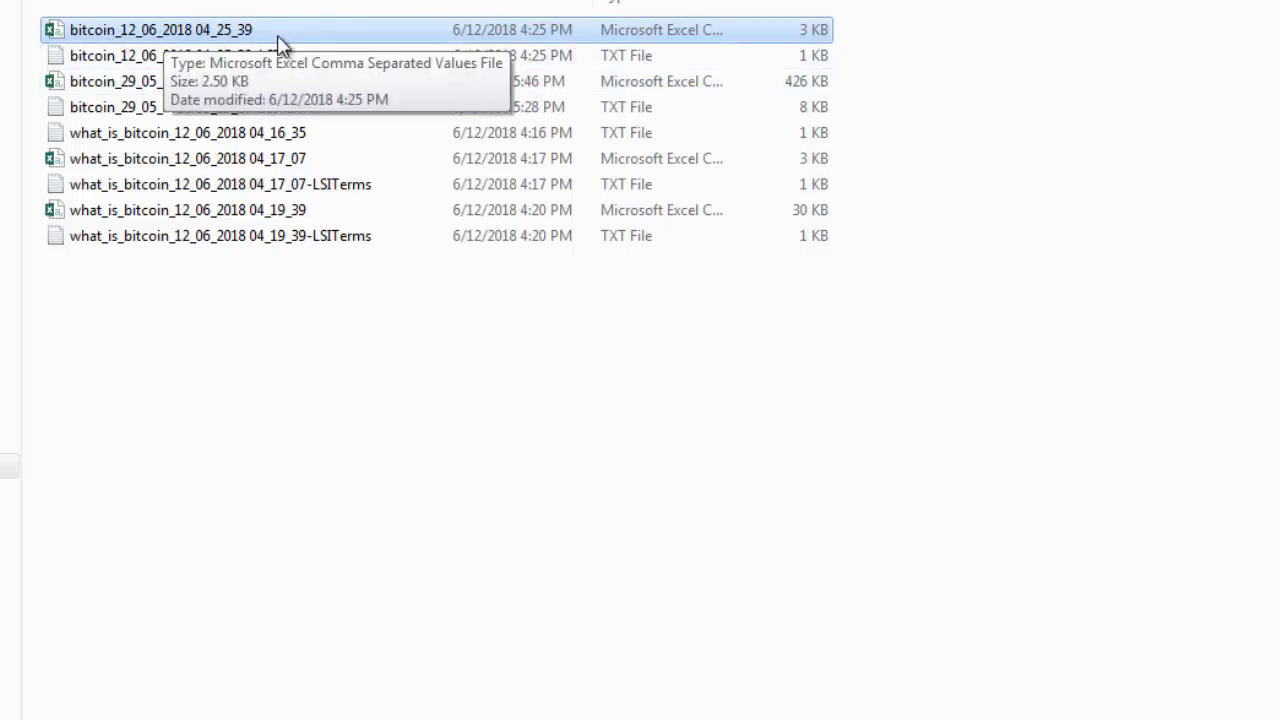
pyautogui.hotkey('alt', 'Tab')
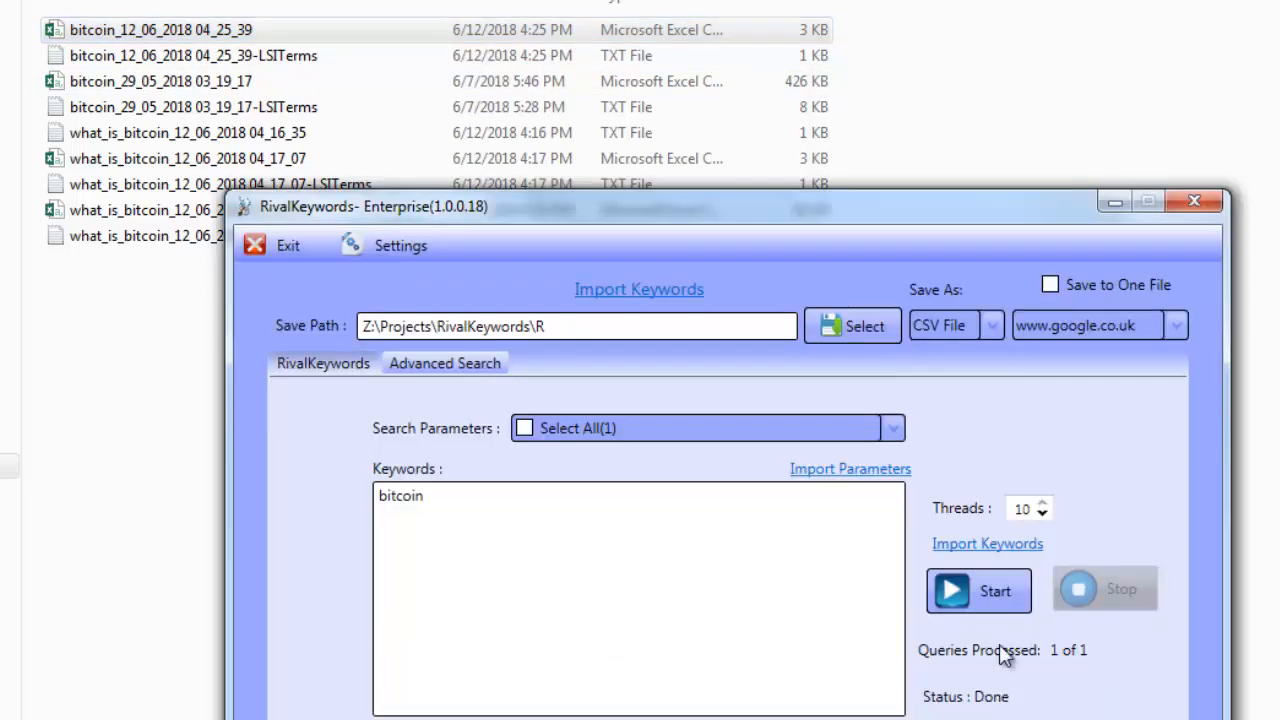
pyautogui.click(816, 428)
pyautogui.scroll(-3, 672, 651)
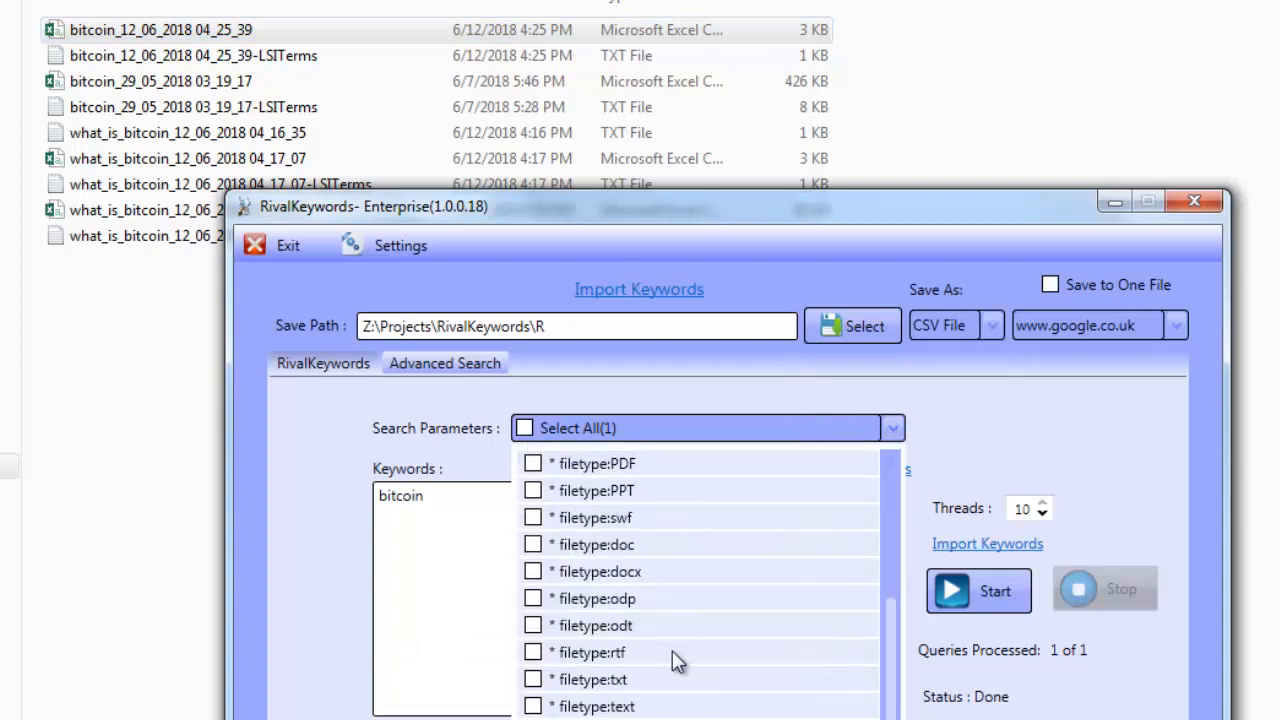
# Step: Open bitcoin_12_06_2018 04_25_39 in Excel, widen the URL column to fit and review the scraped Facebook URLs
pyautogui.hotkey('alt', 'Tab')
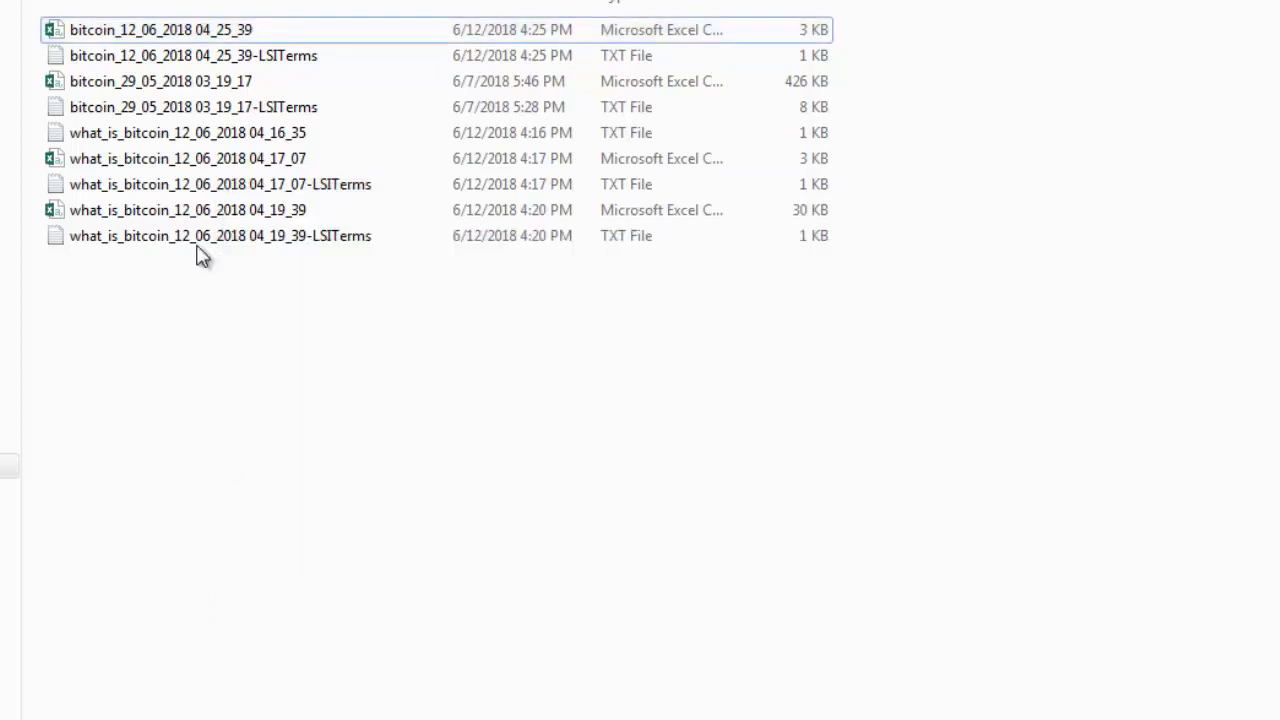
pyautogui.doubleClick(218, 31)
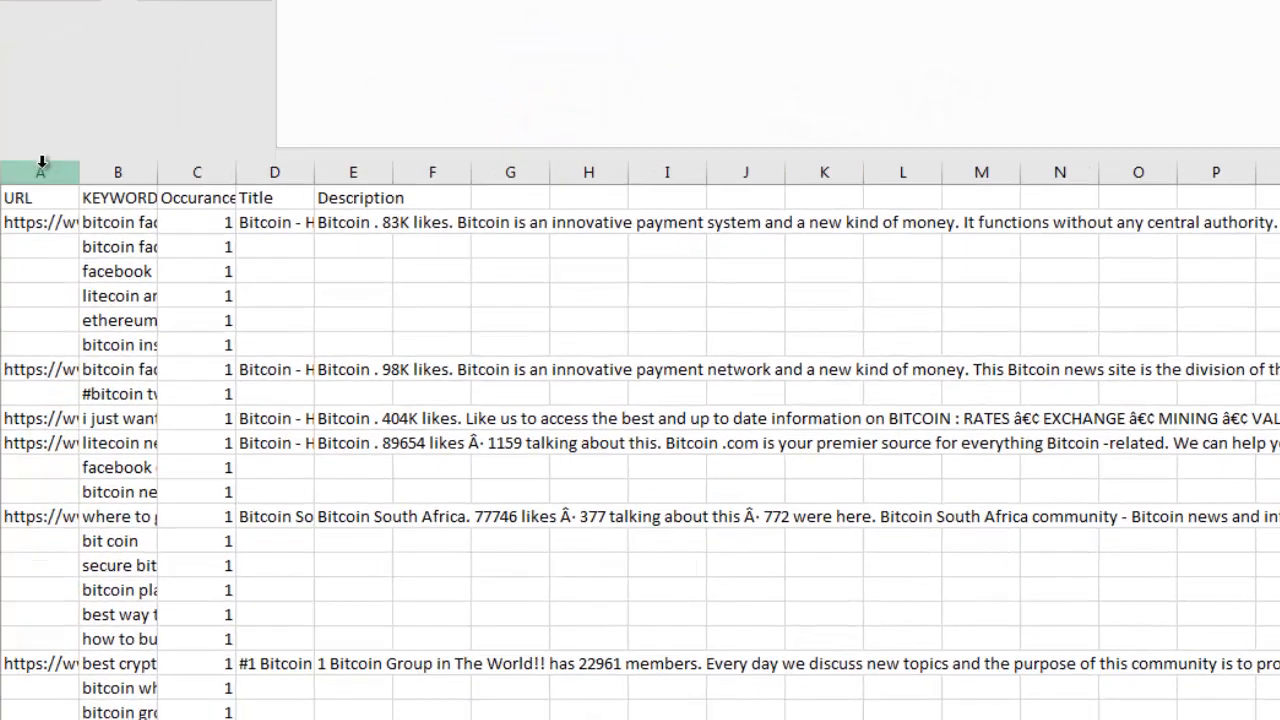
pyautogui.doubleClick(80, 170)
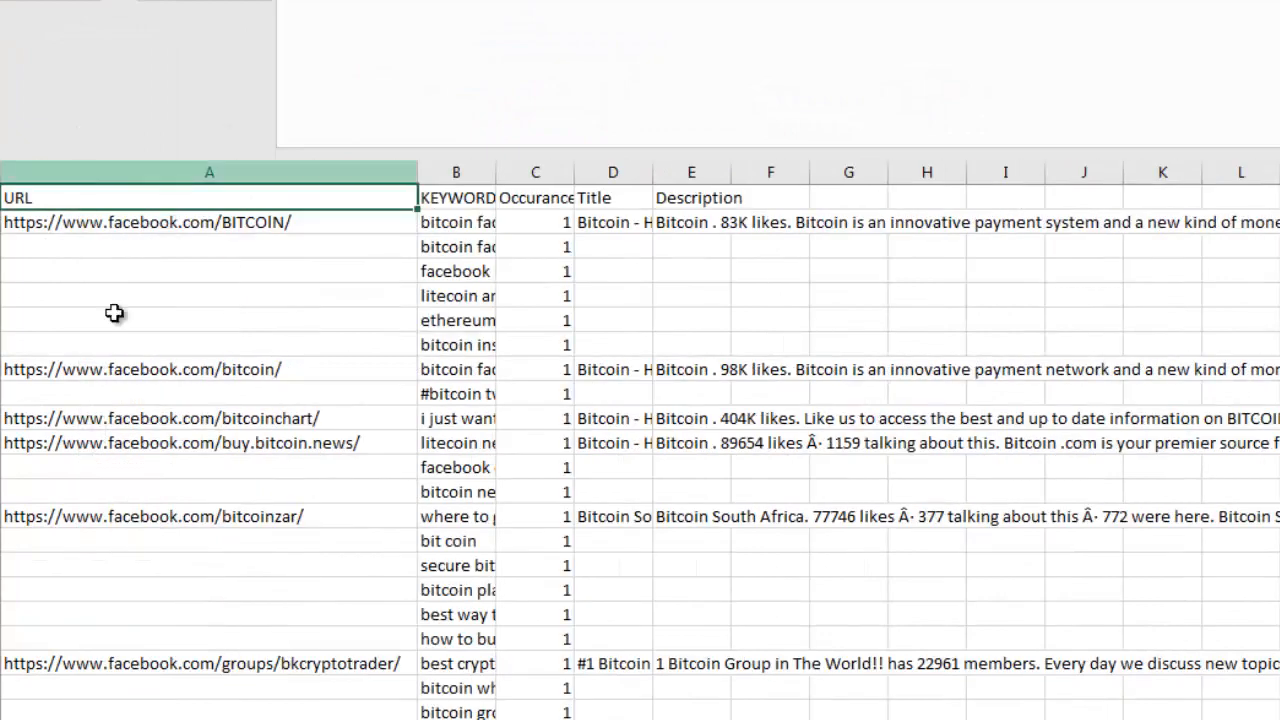
pyautogui.click(191, 392)
pyautogui.scroll(-4, 191, 392)
pyautogui.scroll(4, 191, 392)
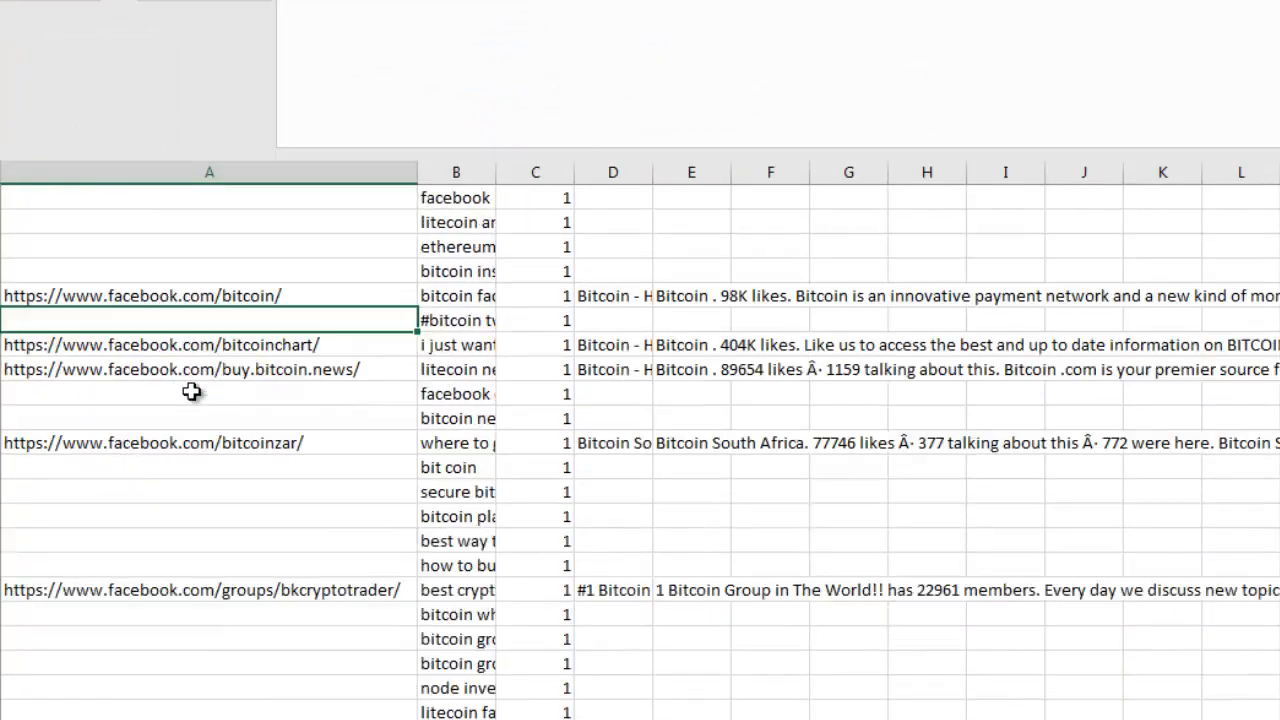
pyautogui.moveTo(175, 222); pyautogui.dragTo(229, 670)
# Step: Check the keyword and search parameter settings in RivalKeywords against the Facebook URLs in the exported sheet
pyautogui.hotkey('alt', 'Tab')
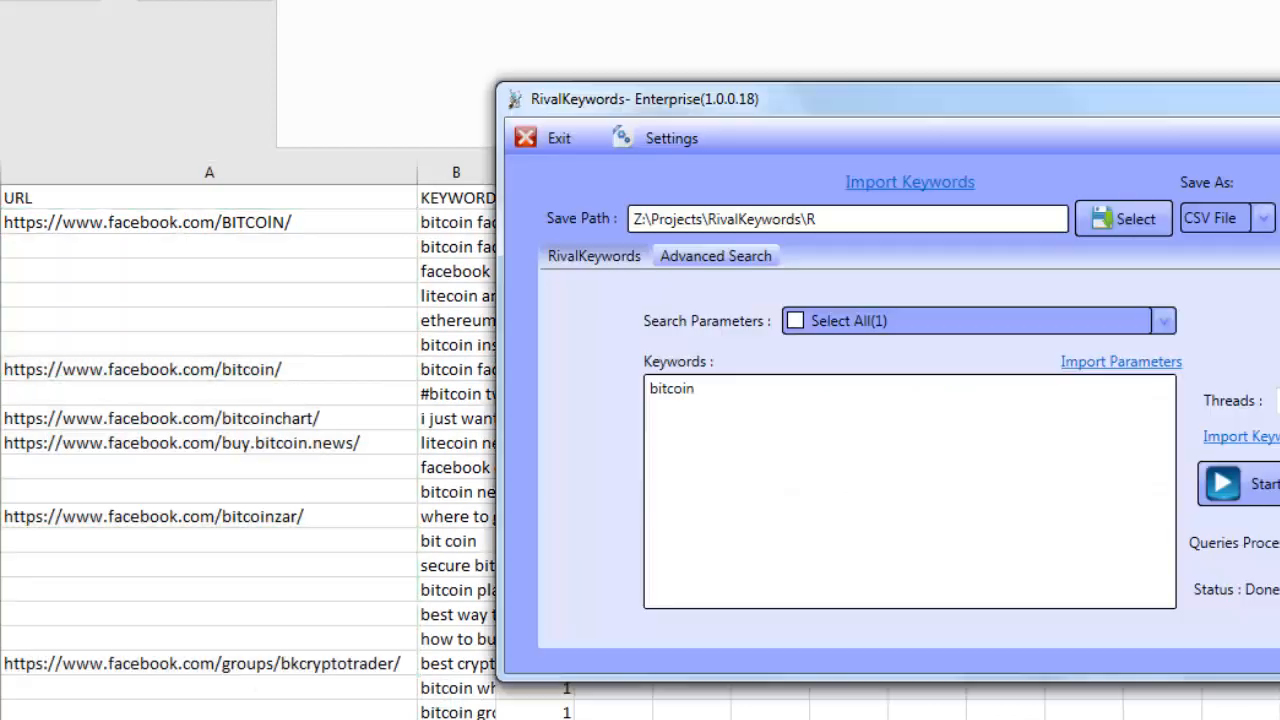
pyautogui.click(706, 391)
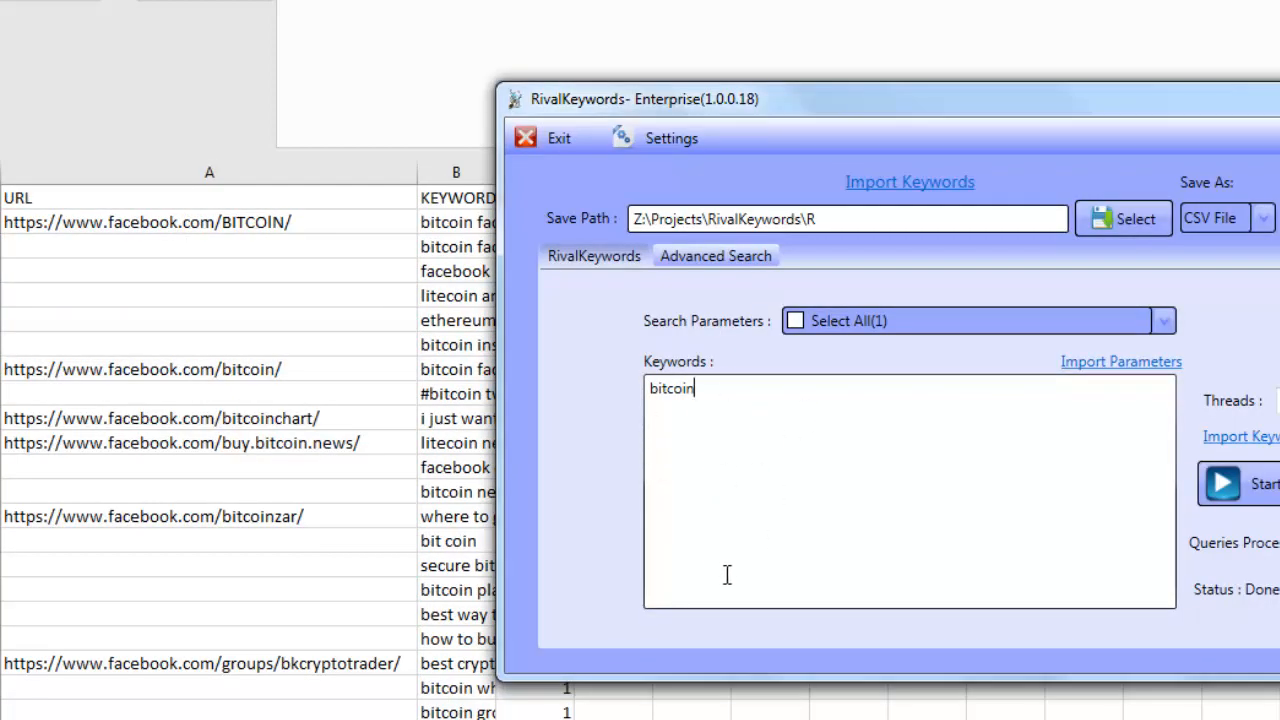
pyautogui.click(977, 326)
pyautogui.click(632, 505)
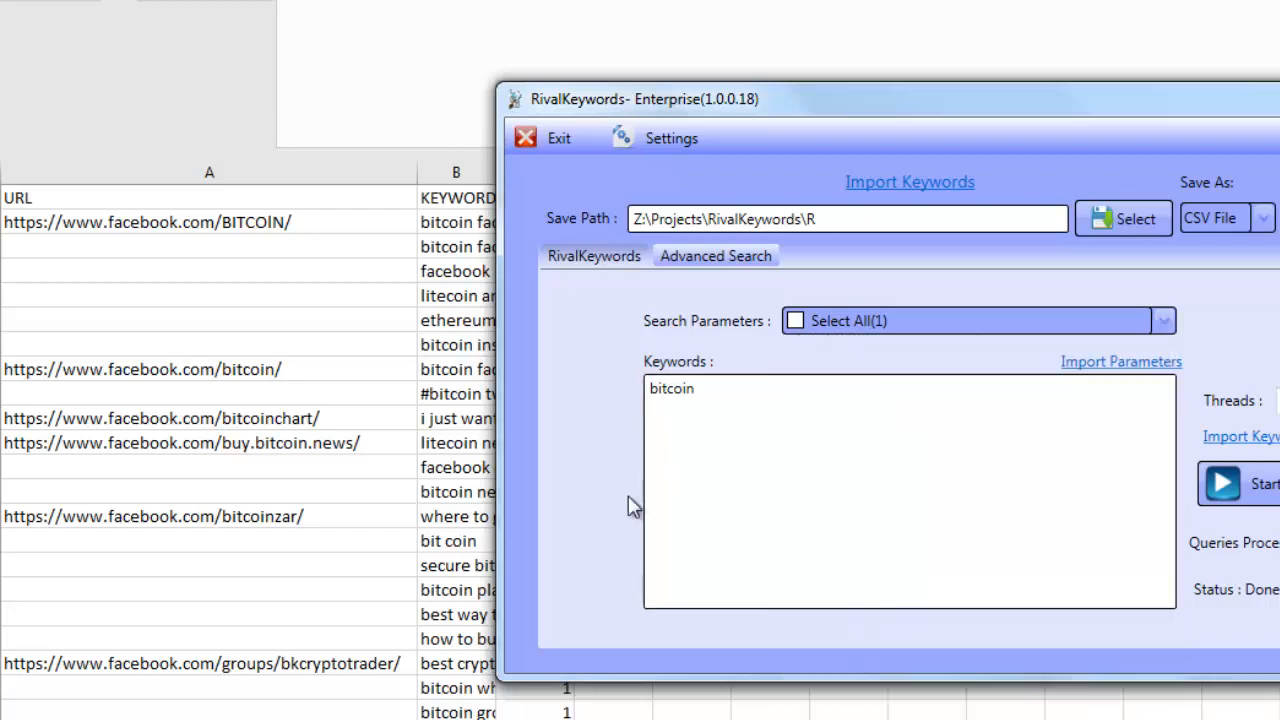
pyautogui.click(126, 234)
pyautogui.click(586, 397)
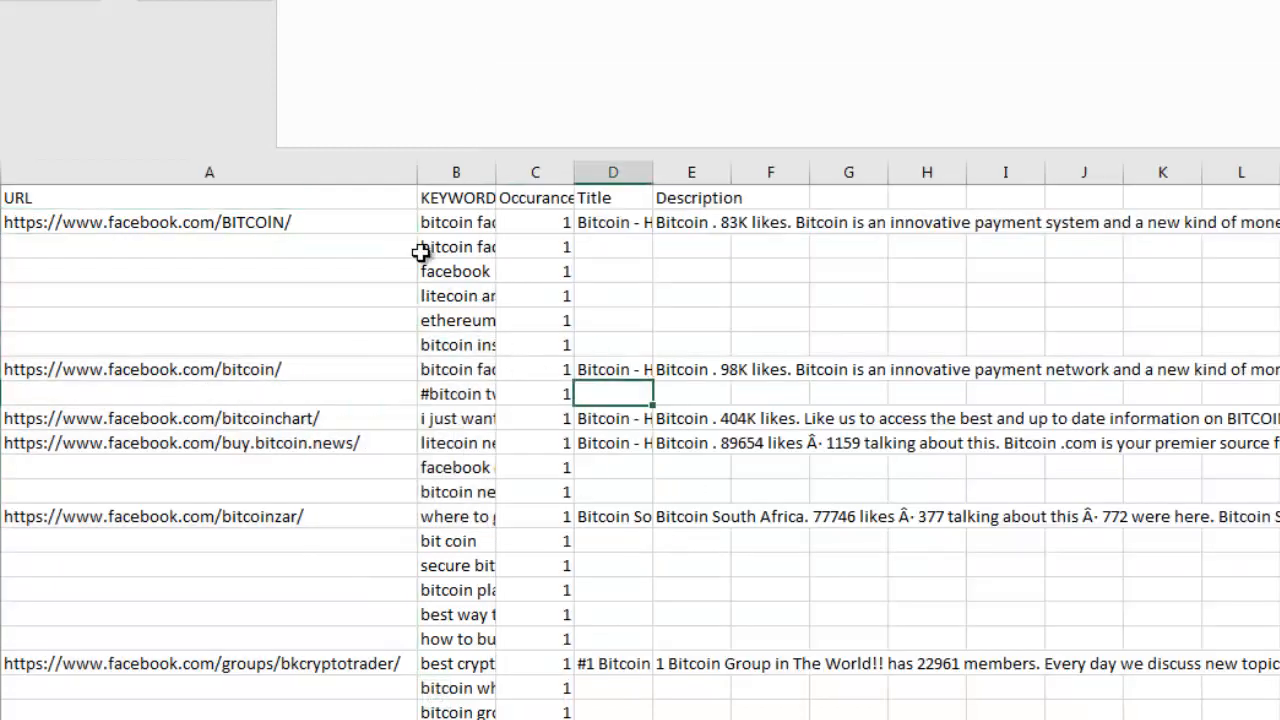
# Step: Widen the KEYWORDS column to fit its contents and look through the scraped keywords
pyautogui.click(508, 170)
pyautogui.doubleClick(501, 172)
pyautogui.click(520, 326)
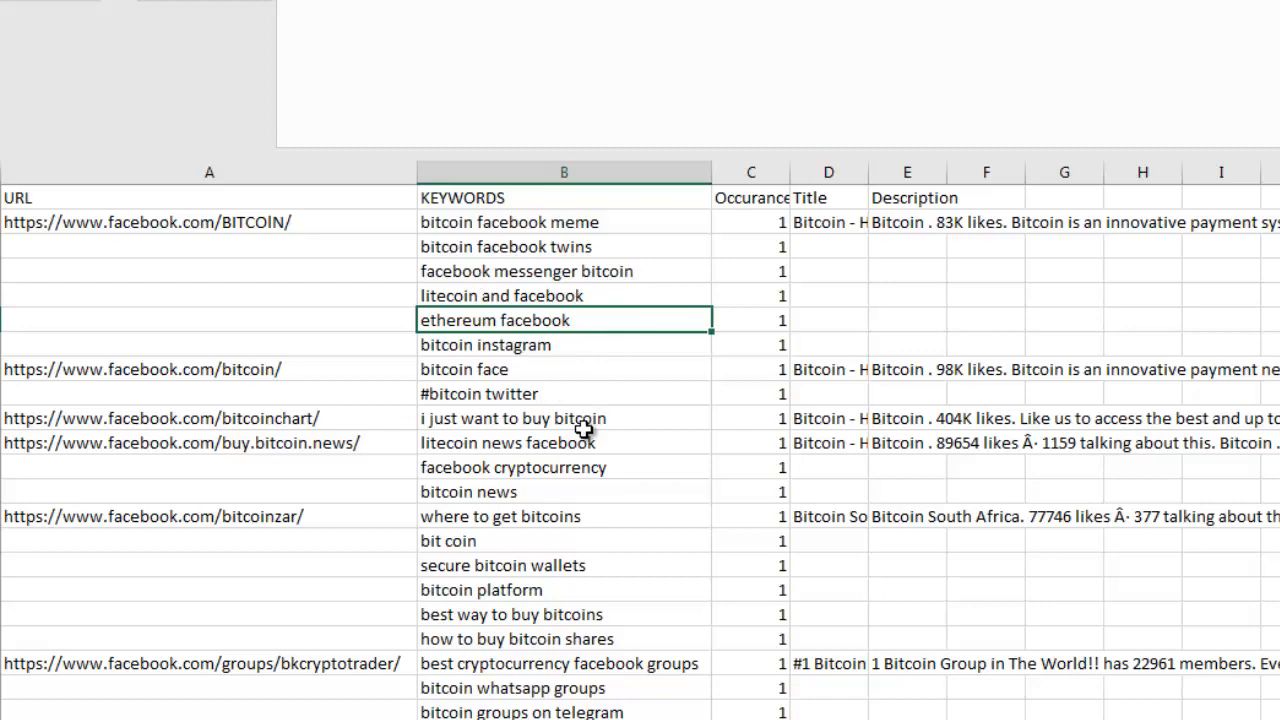
pyautogui.scroll(-2, 585, 430)
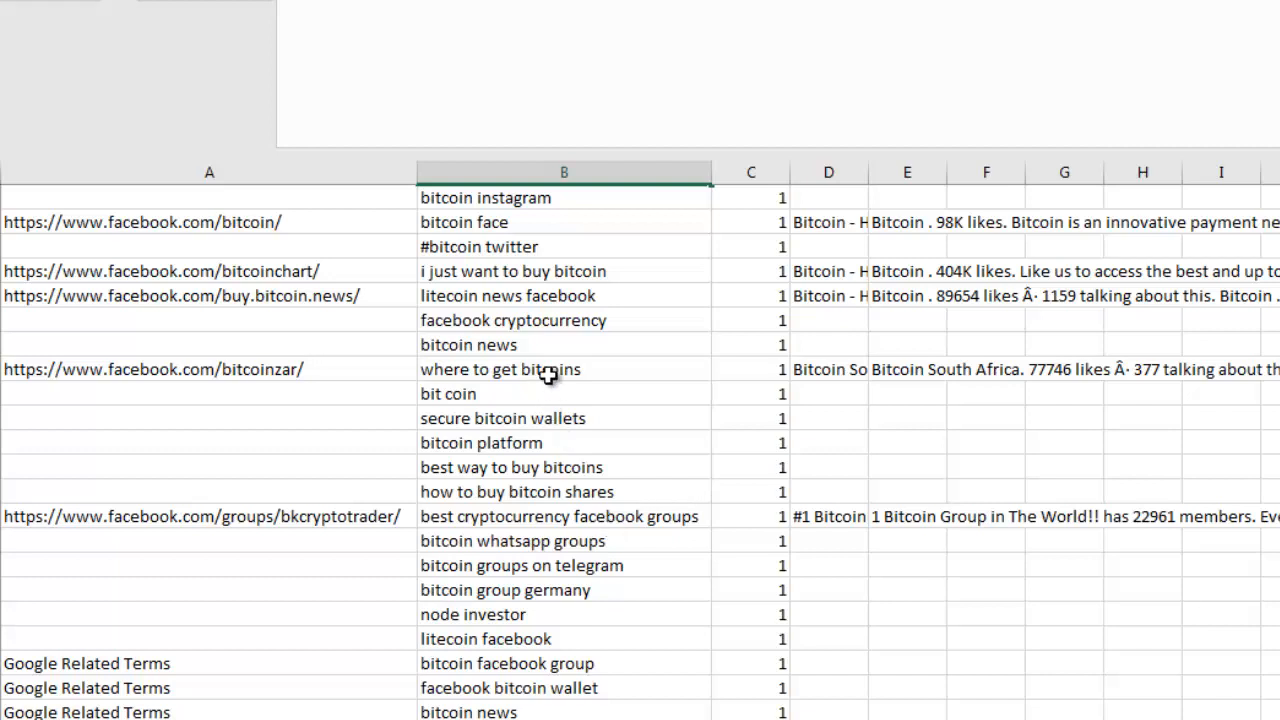
# Step: Examine the keywords listed for the facebook.com/bitcoinzar/ page, from "where to get bitcoins" to "how to buy bitcoin shares"
pyautogui.click(281, 375)
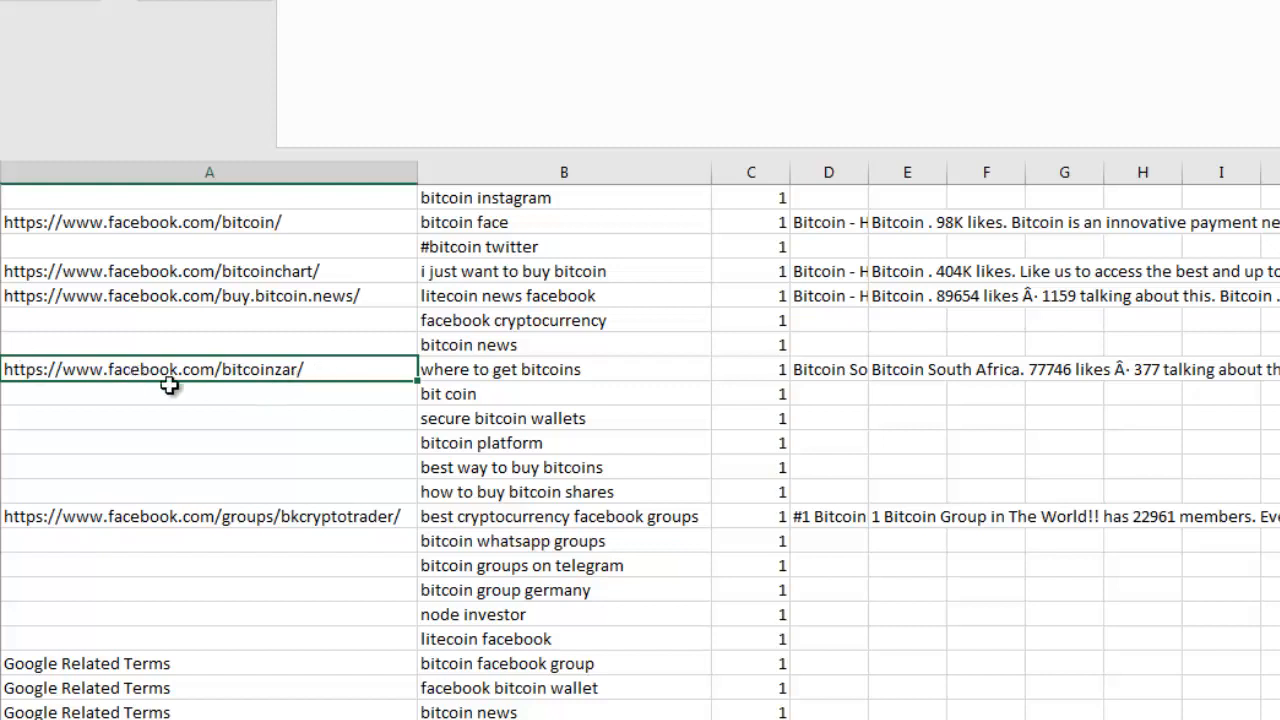
pyautogui.moveTo(457, 368); pyautogui.dragTo(449, 491)
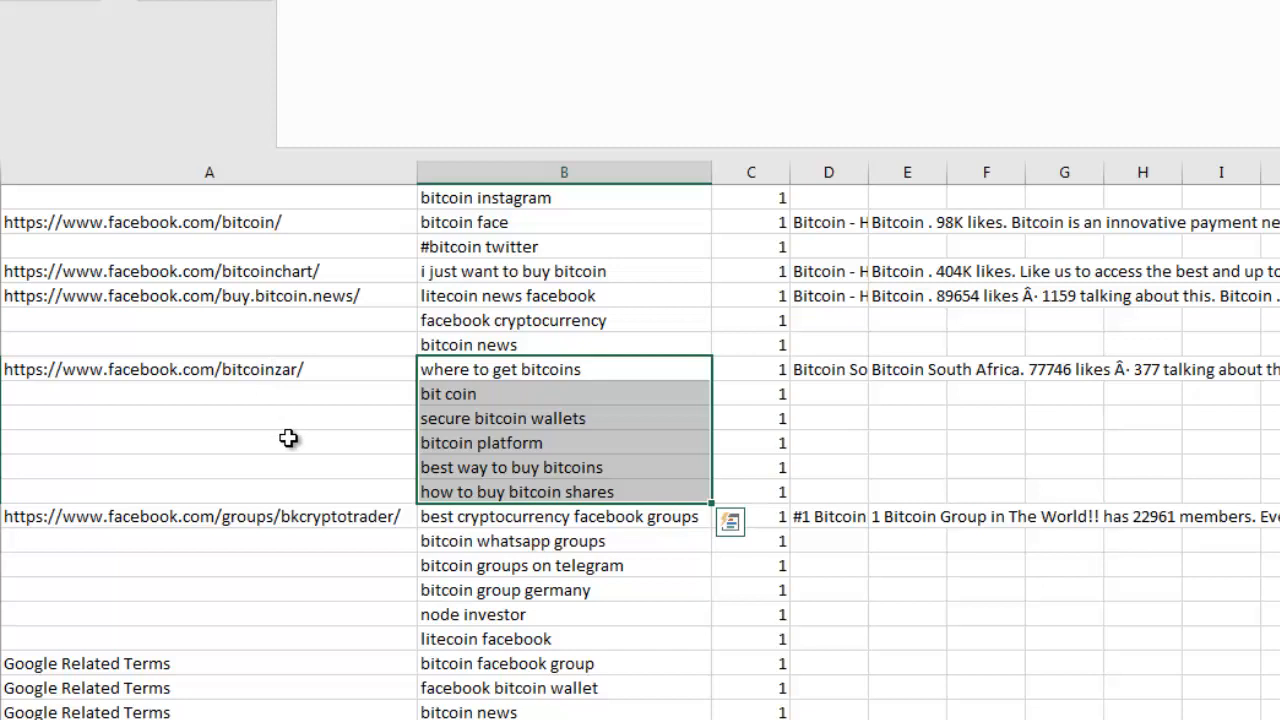
pyautogui.click(238, 372)
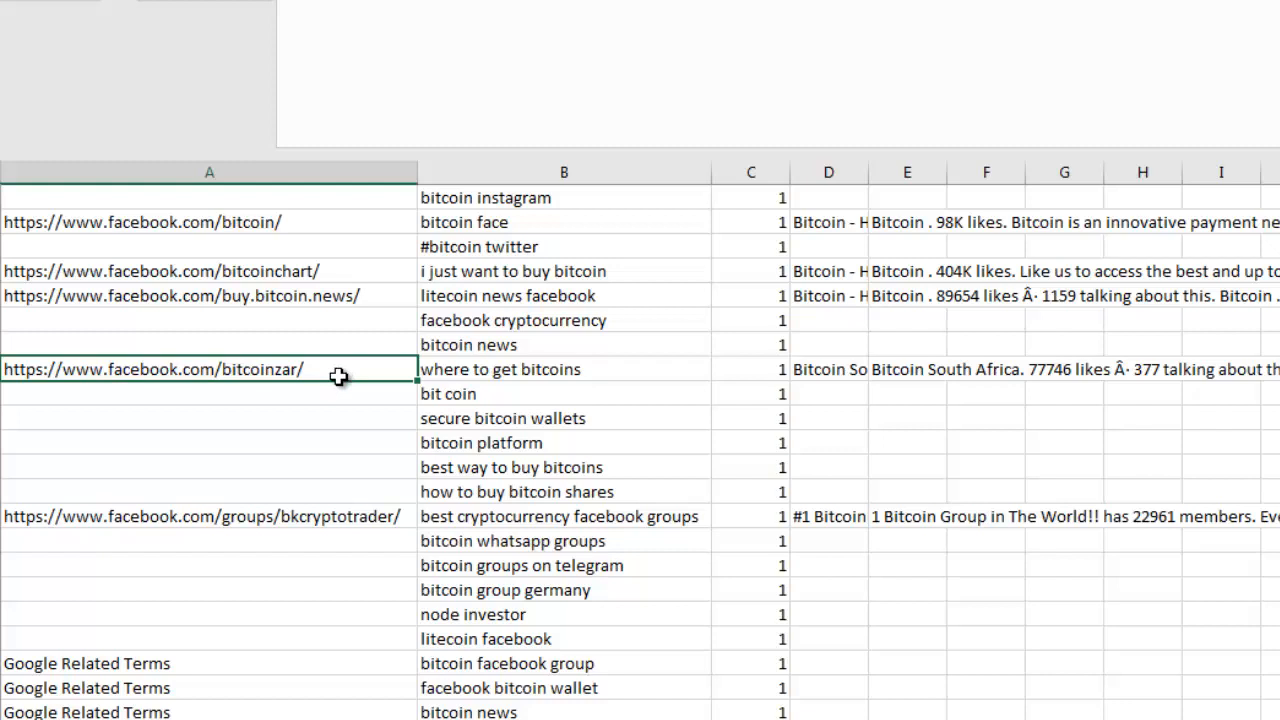
pyautogui.click(367, 521)
pyautogui.click(518, 374)
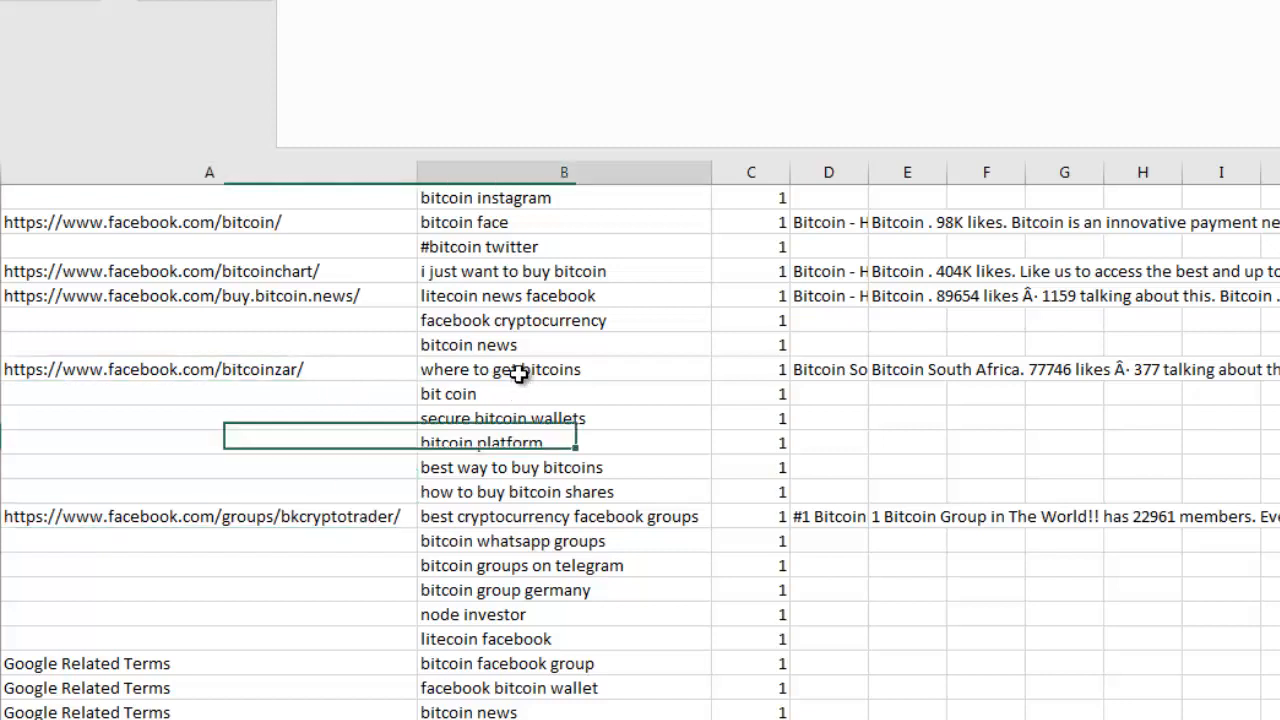
pyautogui.moveTo(518, 374); pyautogui.dragTo(518, 468)
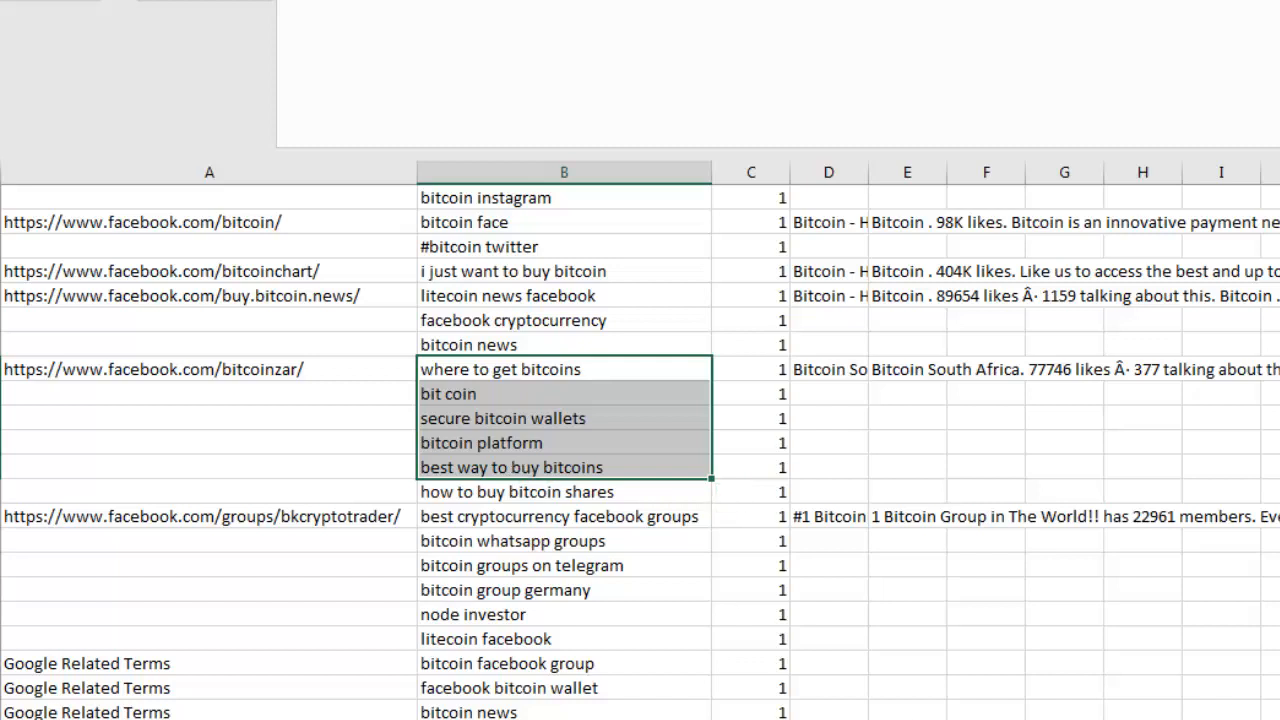
# Step: Close the bitcoin_12_06_2018 04_25_39.csv sheet without saving the changes and return to RivalKeywords
pyautogui.click(1047, 719)
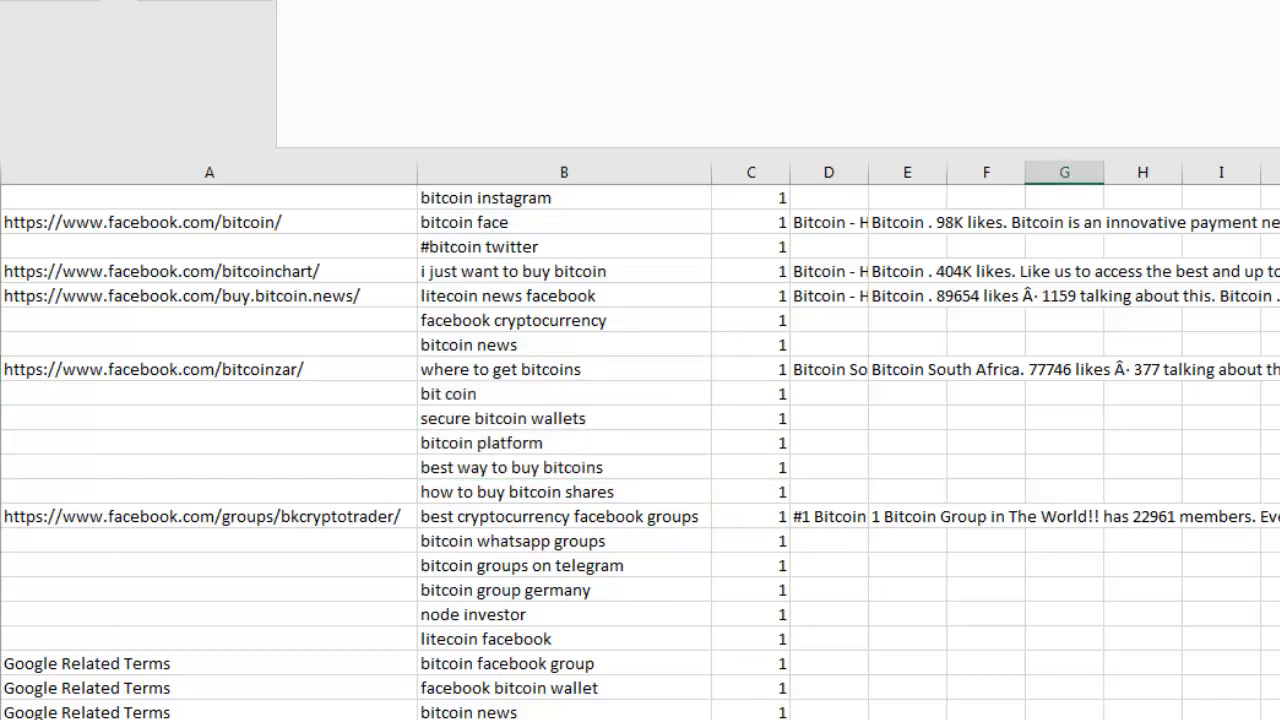
pyautogui.hotkey('alt', 'F4')
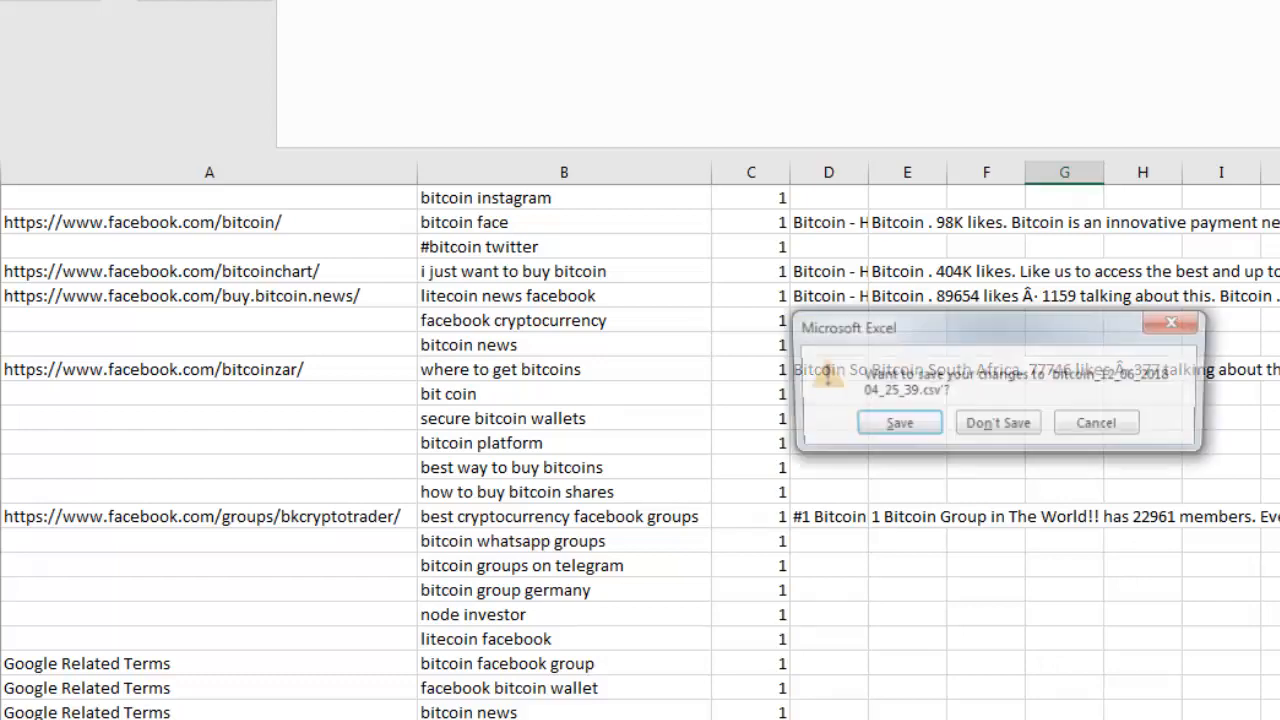
pyautogui.click(994, 418)
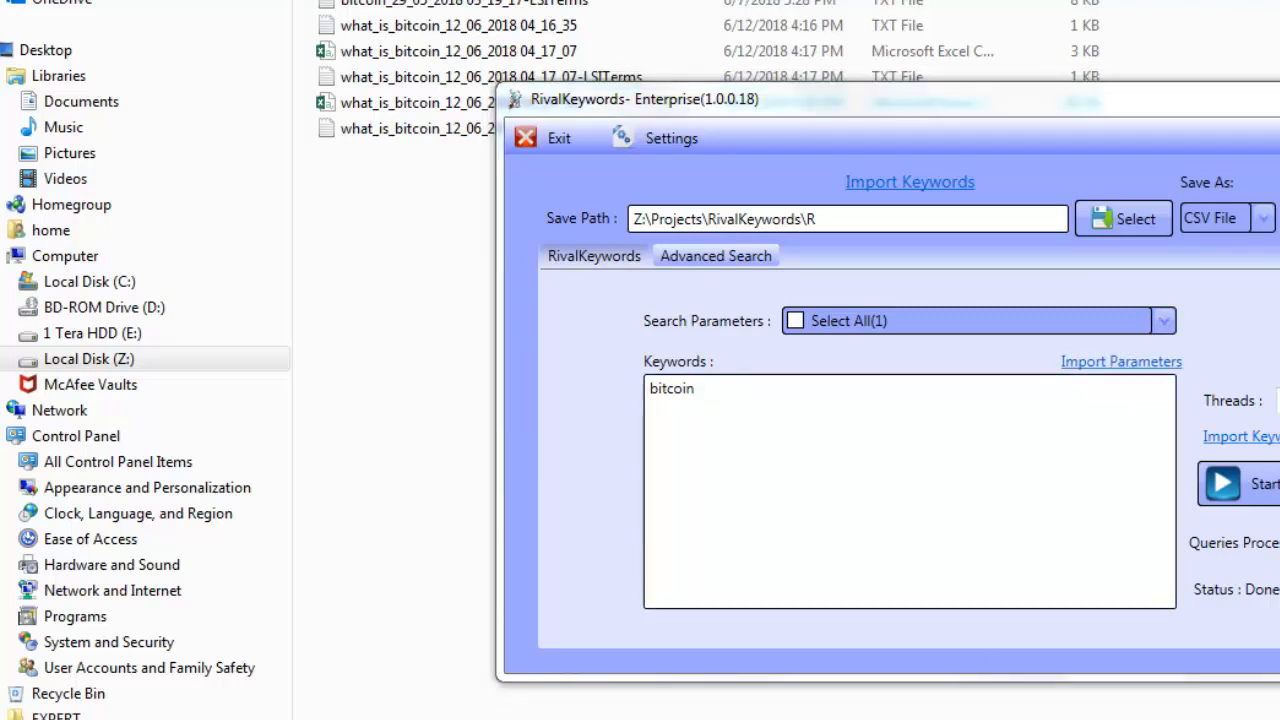
# Step: Put away the wajih-buffer-sites-task note and check how the site and custom entries are written in the search parameters list
pyautogui.hotkey('alt', 'Tab')
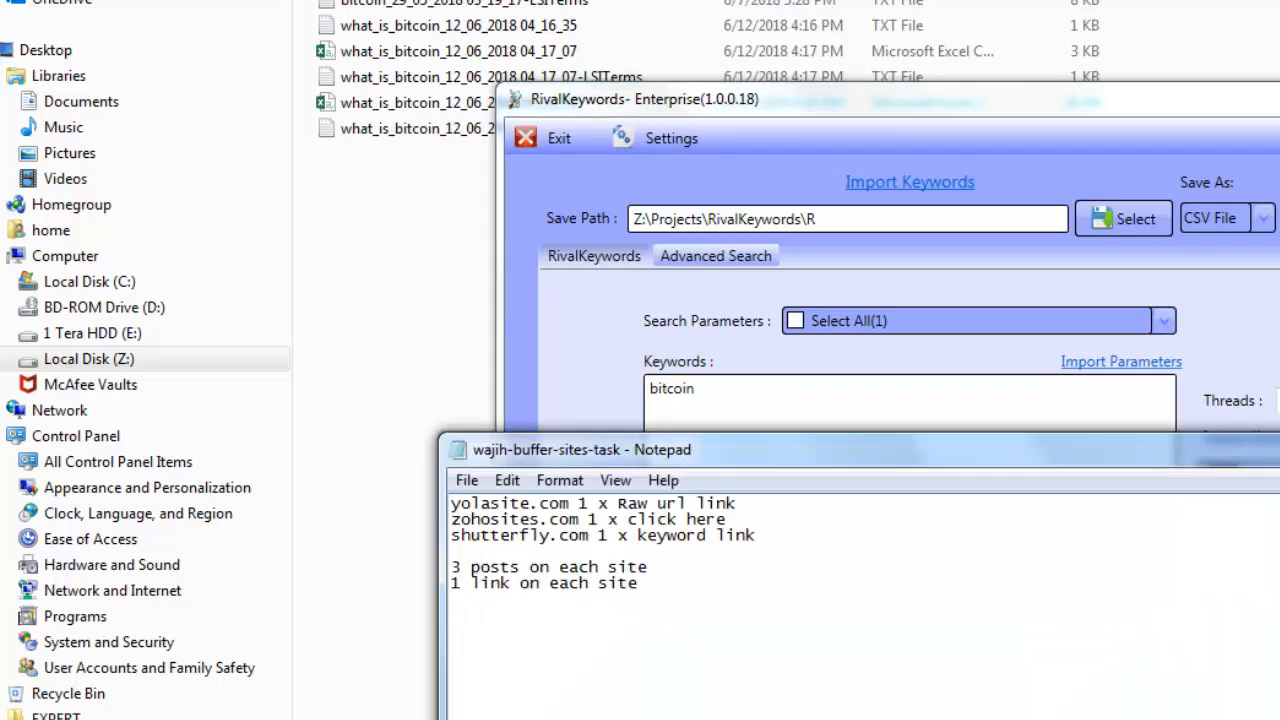
pyautogui.press('super+Down')
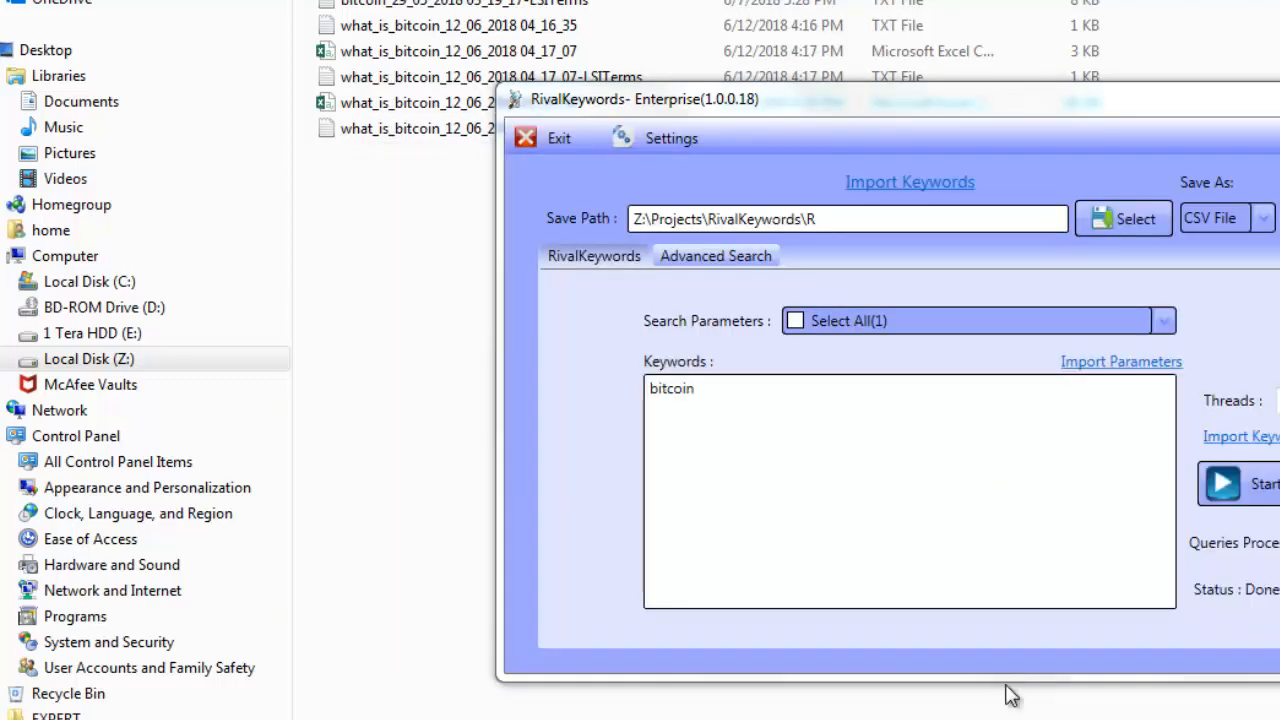
pyautogui.click(940, 322)
pyautogui.scroll(-3, 880, 682)
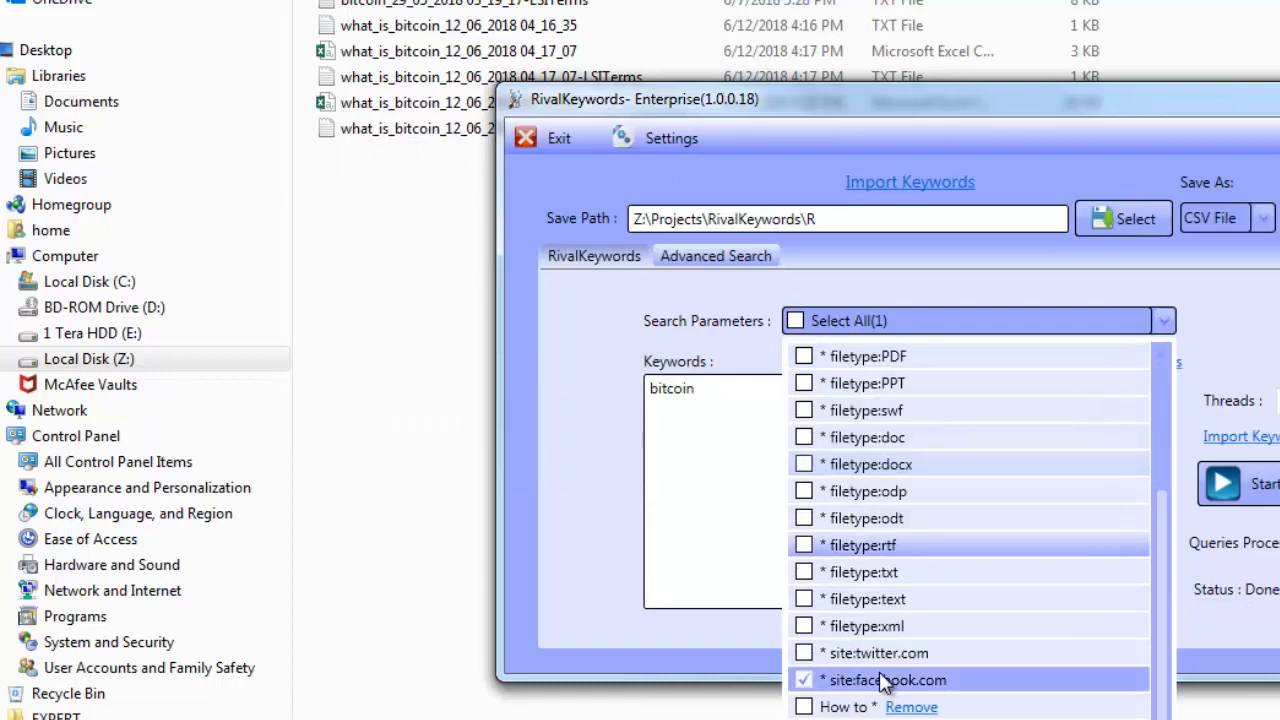
pyautogui.click(829, 688)
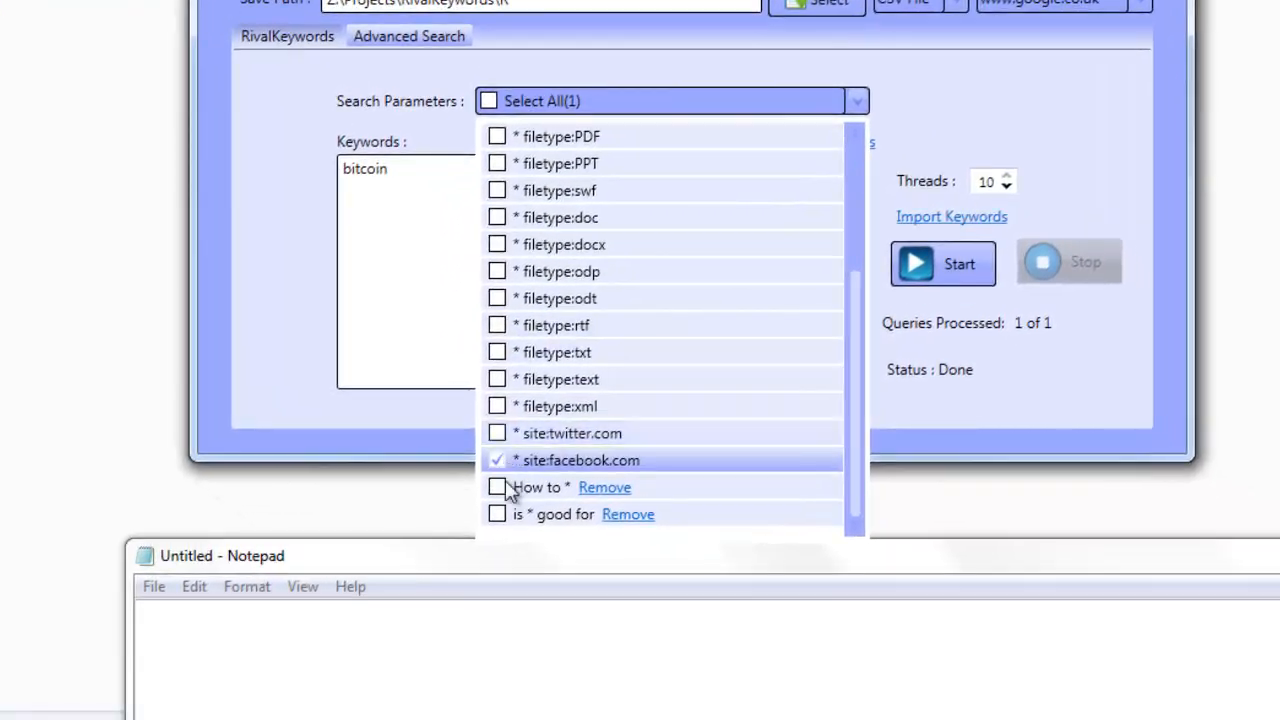
# Step: Write the custom search parameter "* site:mycompetitor.com" in a blank Notepad document, following the format of the RivalKeywords site parameters
pyautogui.click(484, 622)
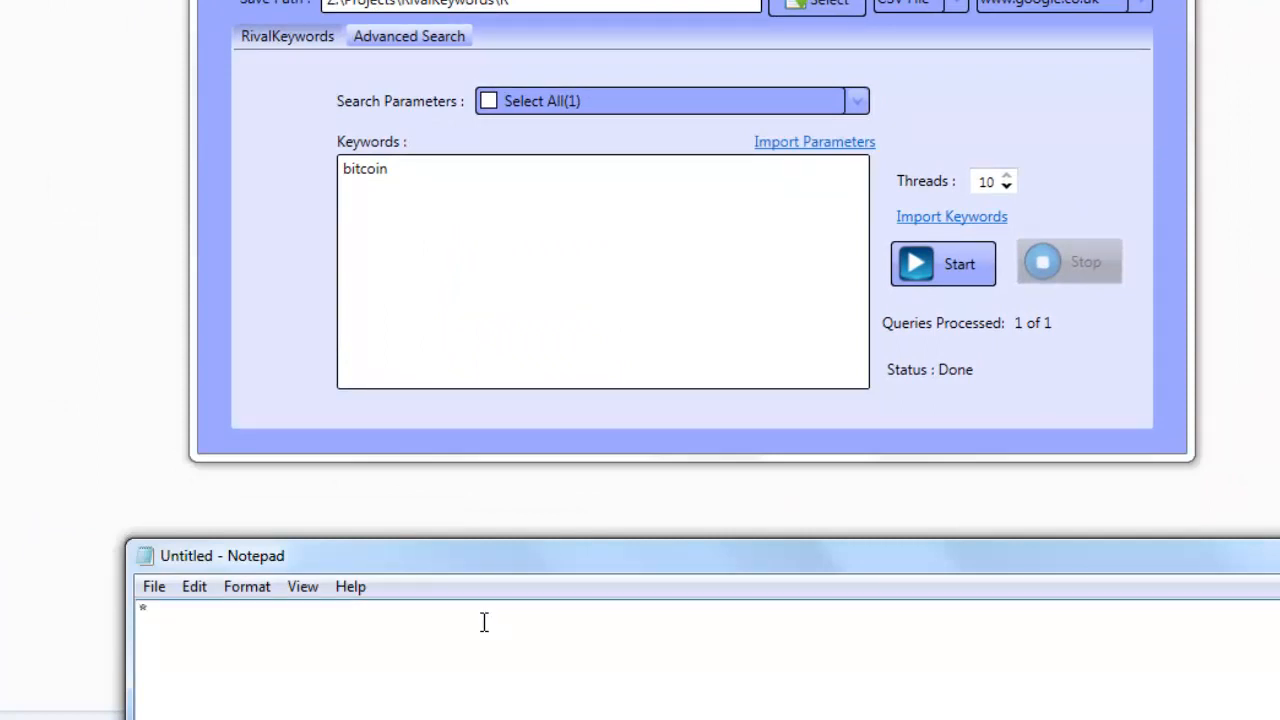
pyautogui.click(436, 233)
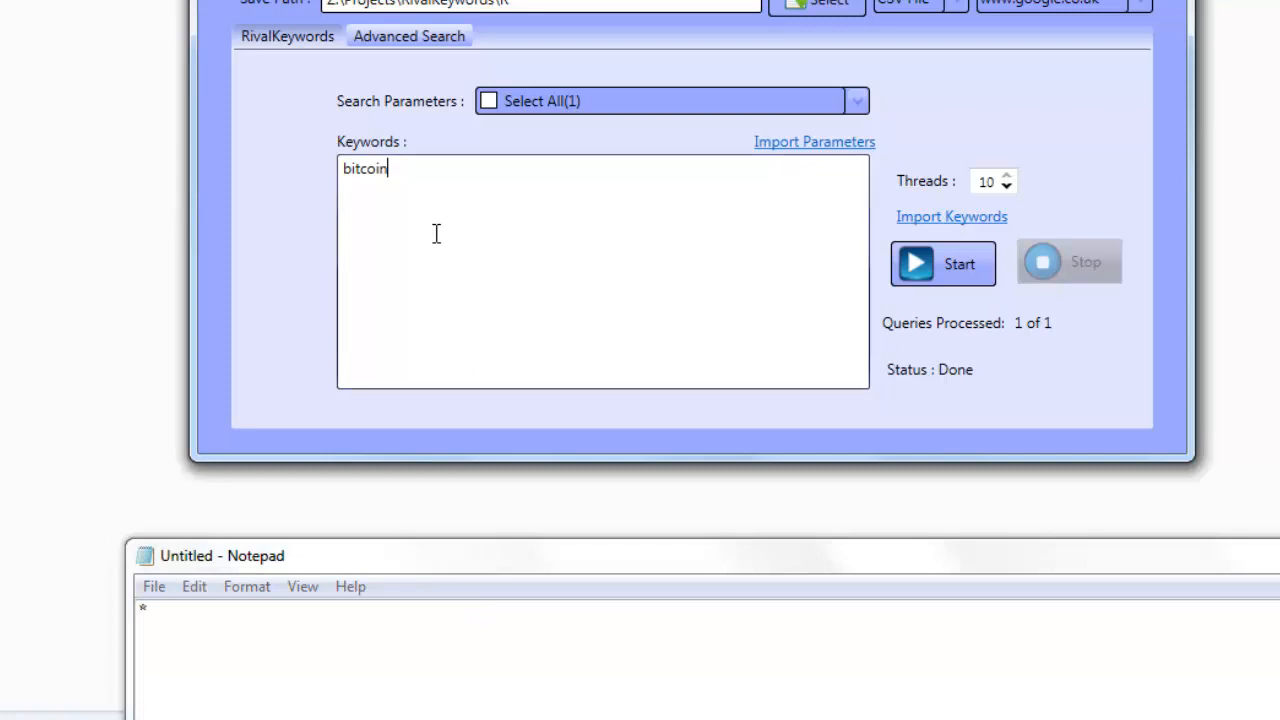
pyautogui.click(277, 640)
pyautogui.click(586, 111)
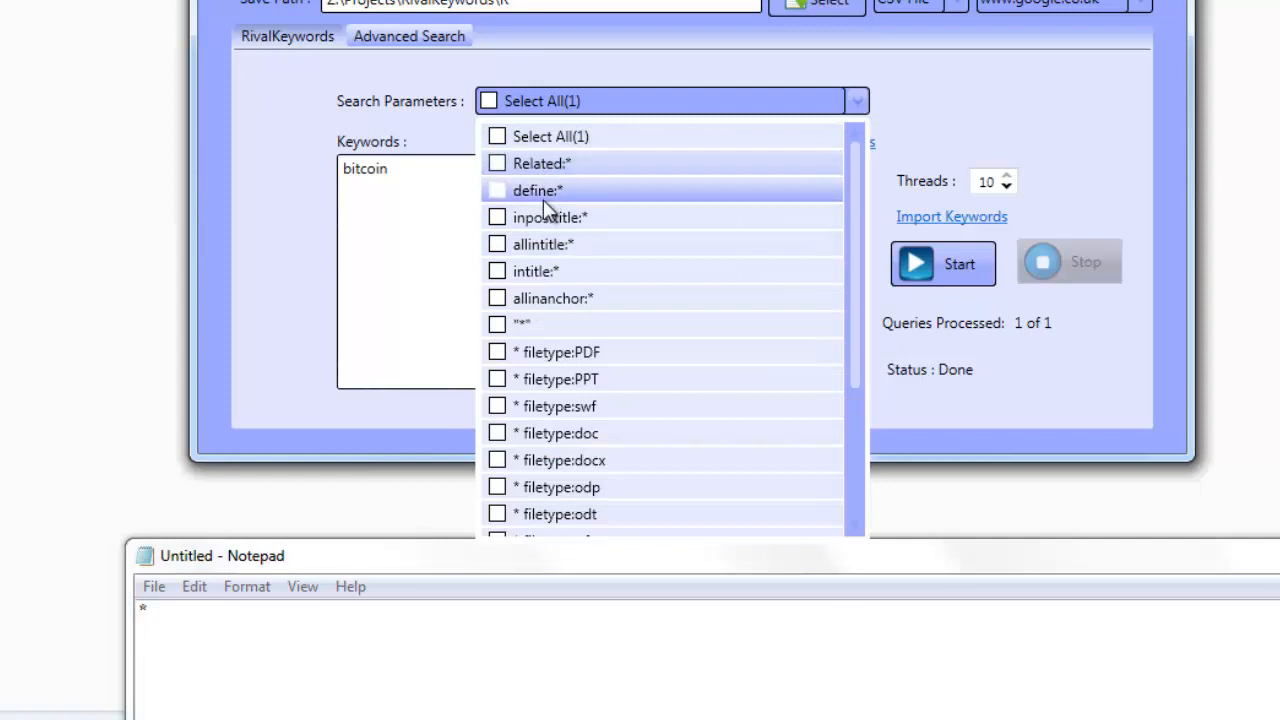
pyautogui.scroll(-3, 586, 350)
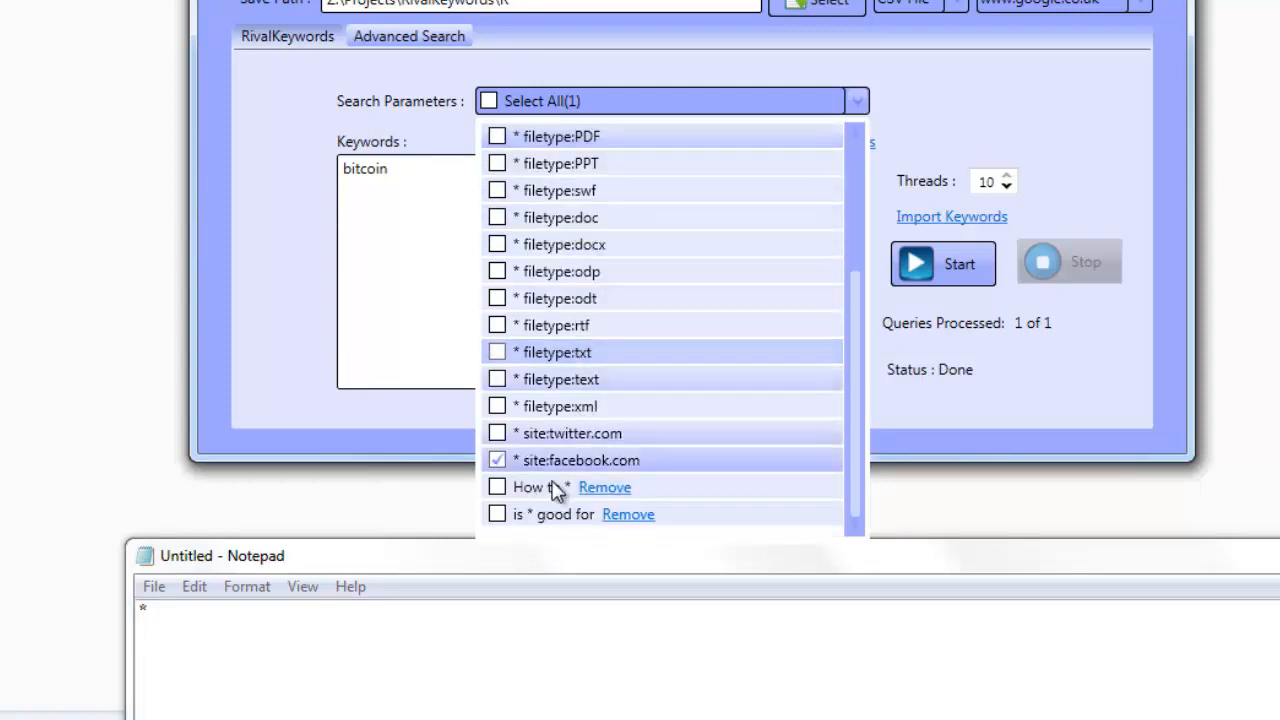
pyautogui.click(340, 645)
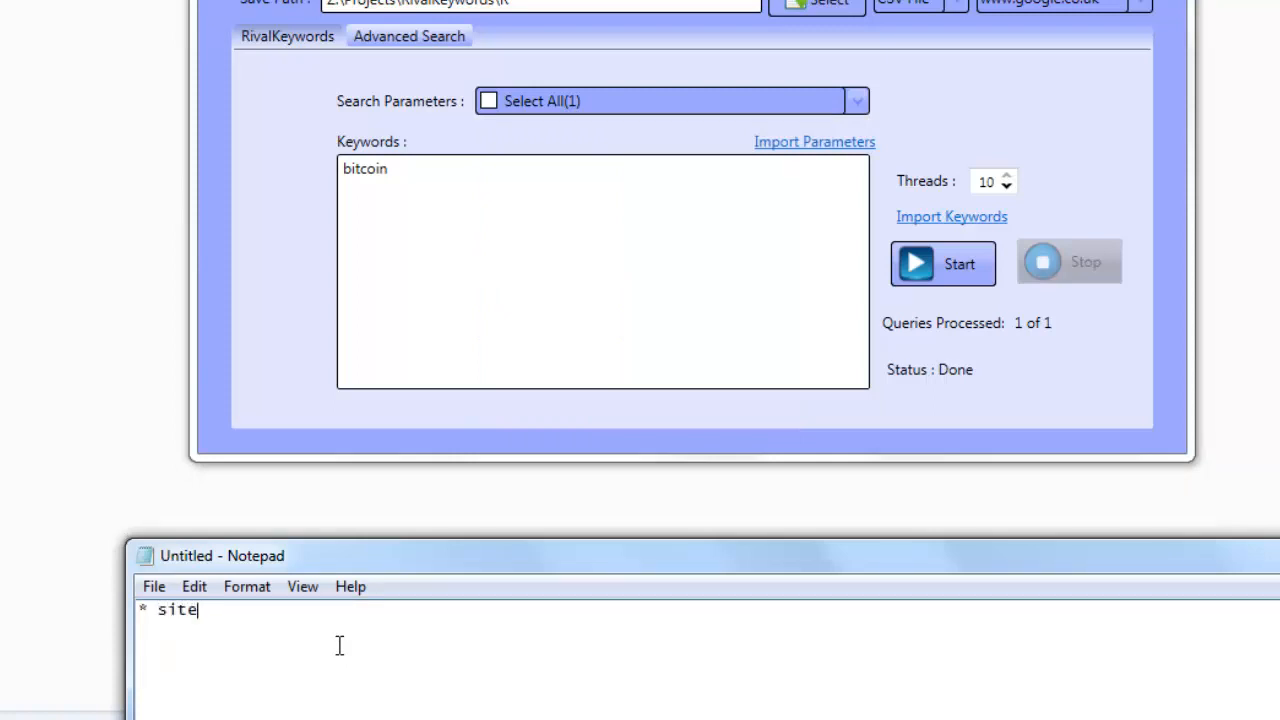
pyautogui.write('site:mycompetitor.com')
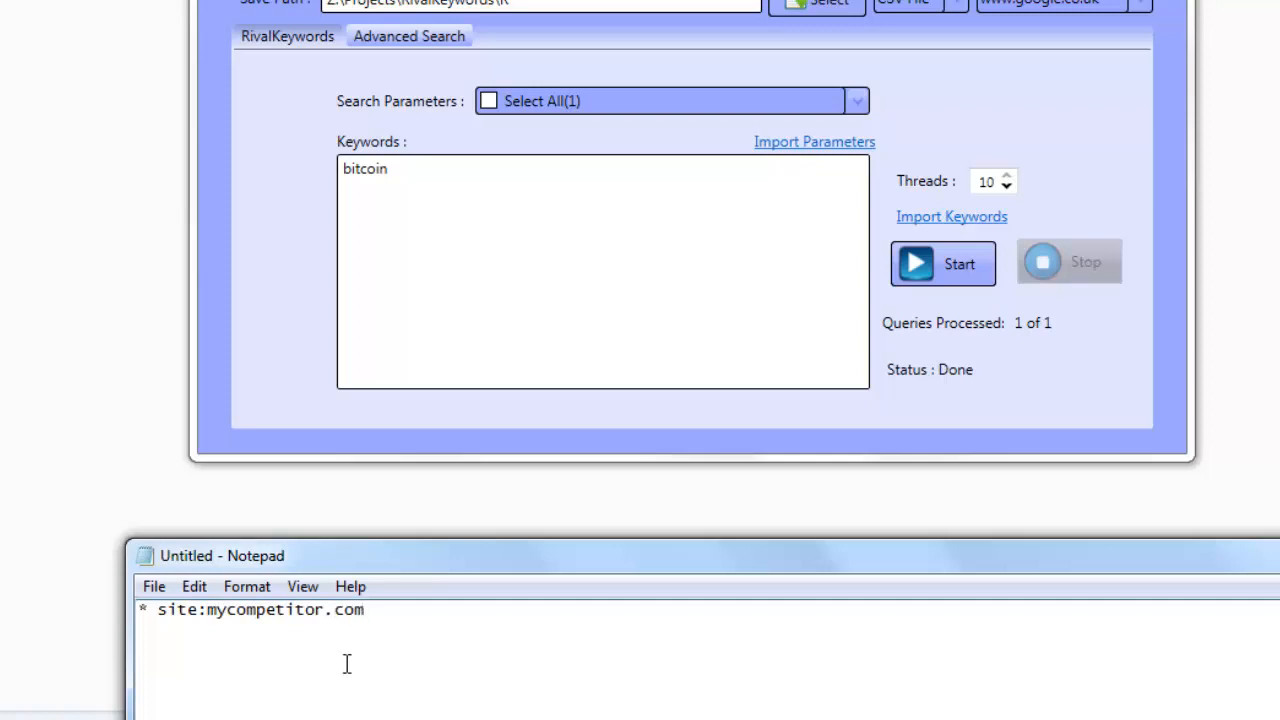
# Step: Save the Notepad document on the Desktop as the text file mycomp
pyautogui.click(154, 586)
pyautogui.click(208, 695)
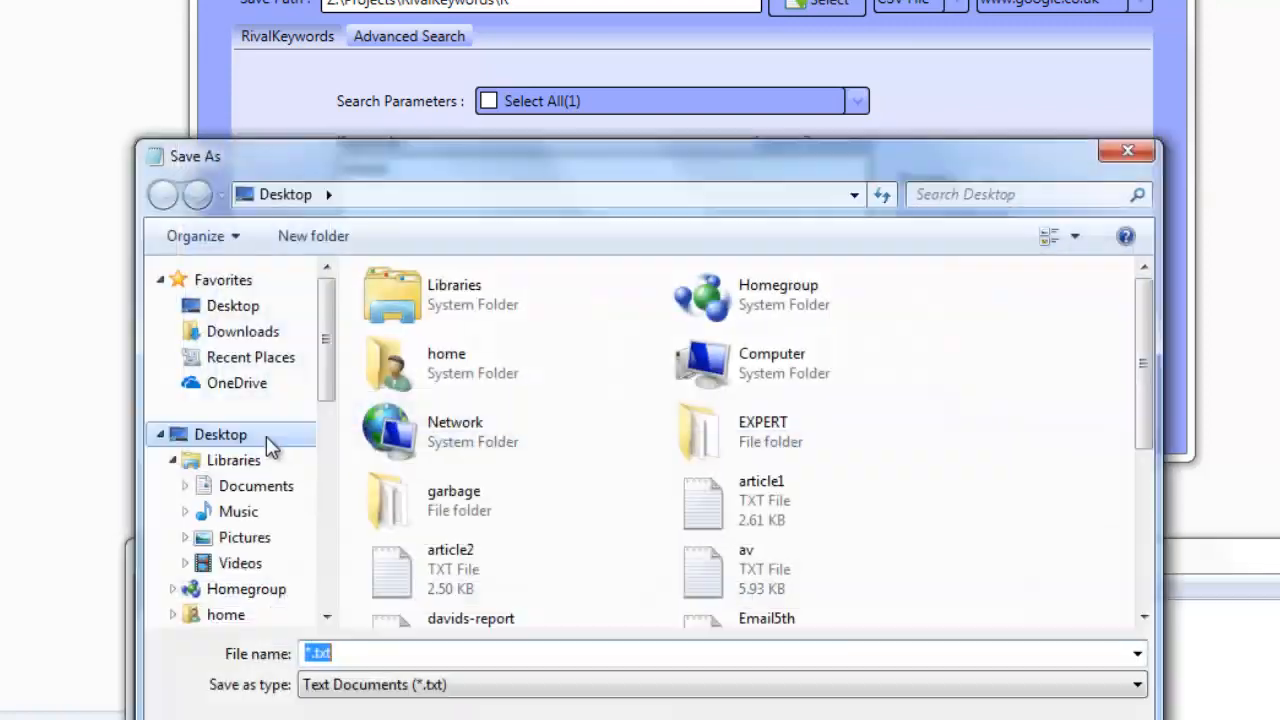
pyautogui.write('mycomp')
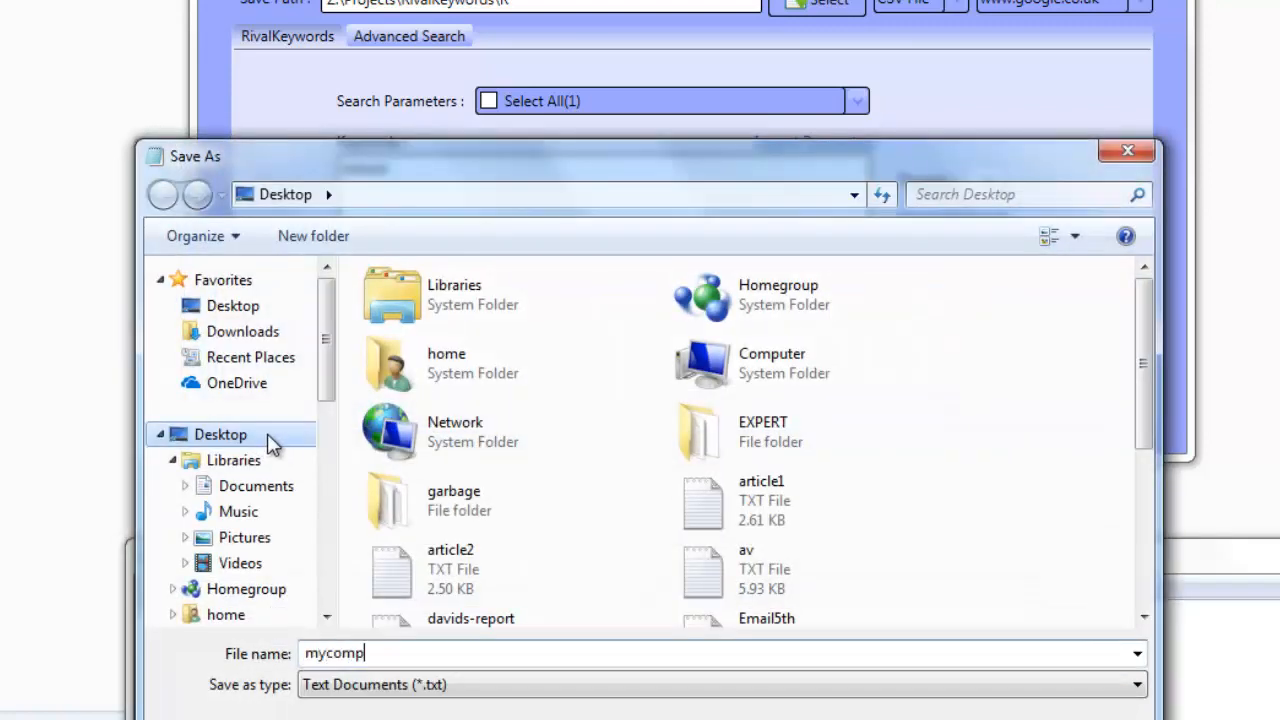
pyautogui.click(920, 703)
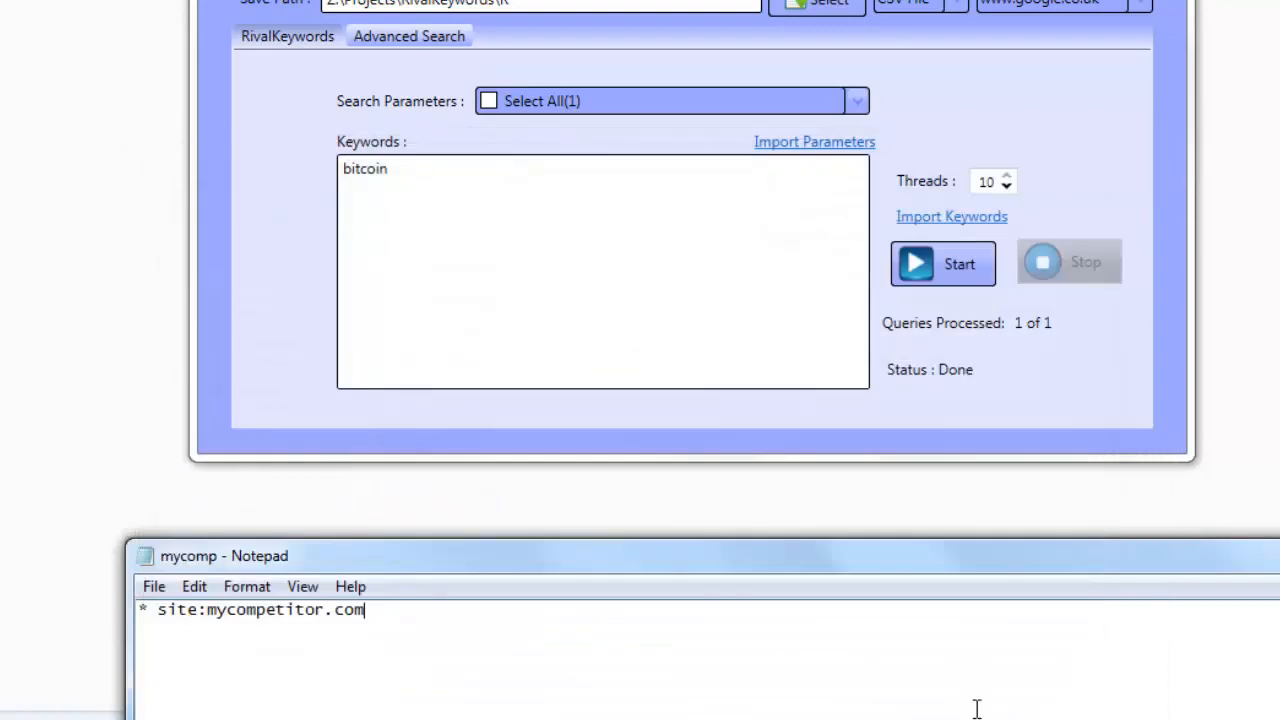
# Step: Import the search parameters from mycomp.txt on the Desktop into the RivalKeywords advanced search
pyautogui.click(820, 183)
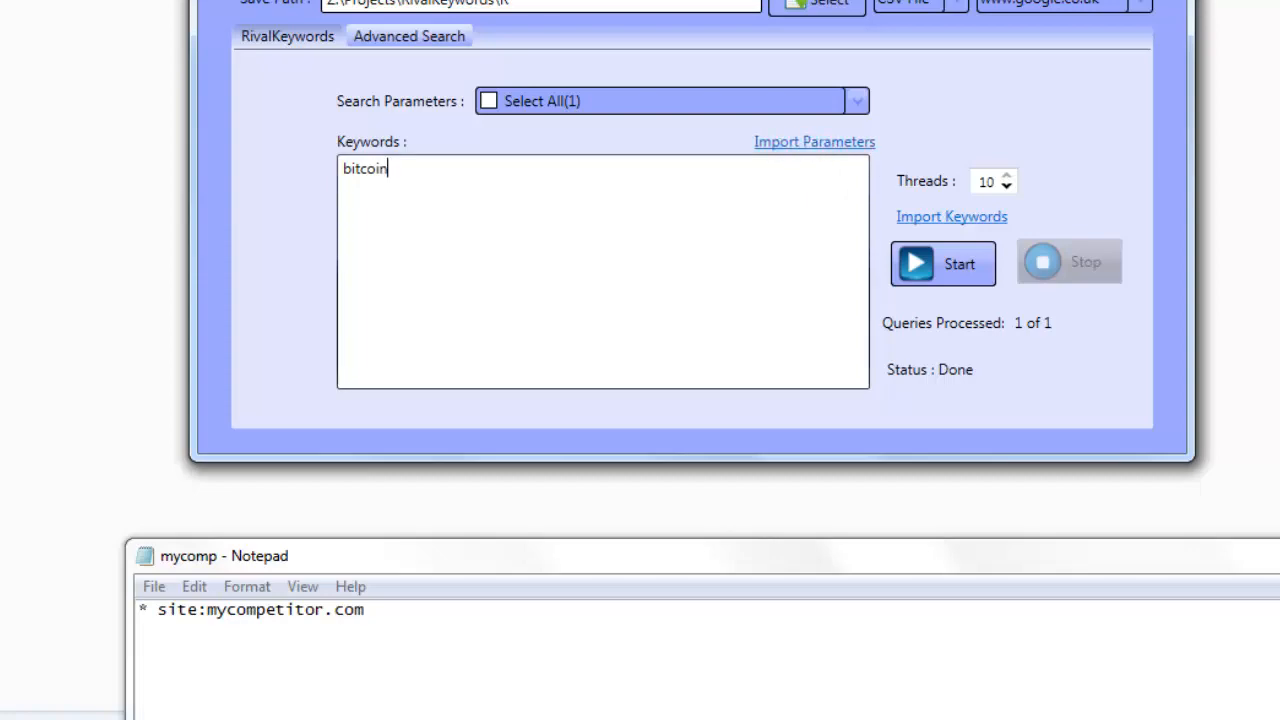
pyautogui.click(820, 143)
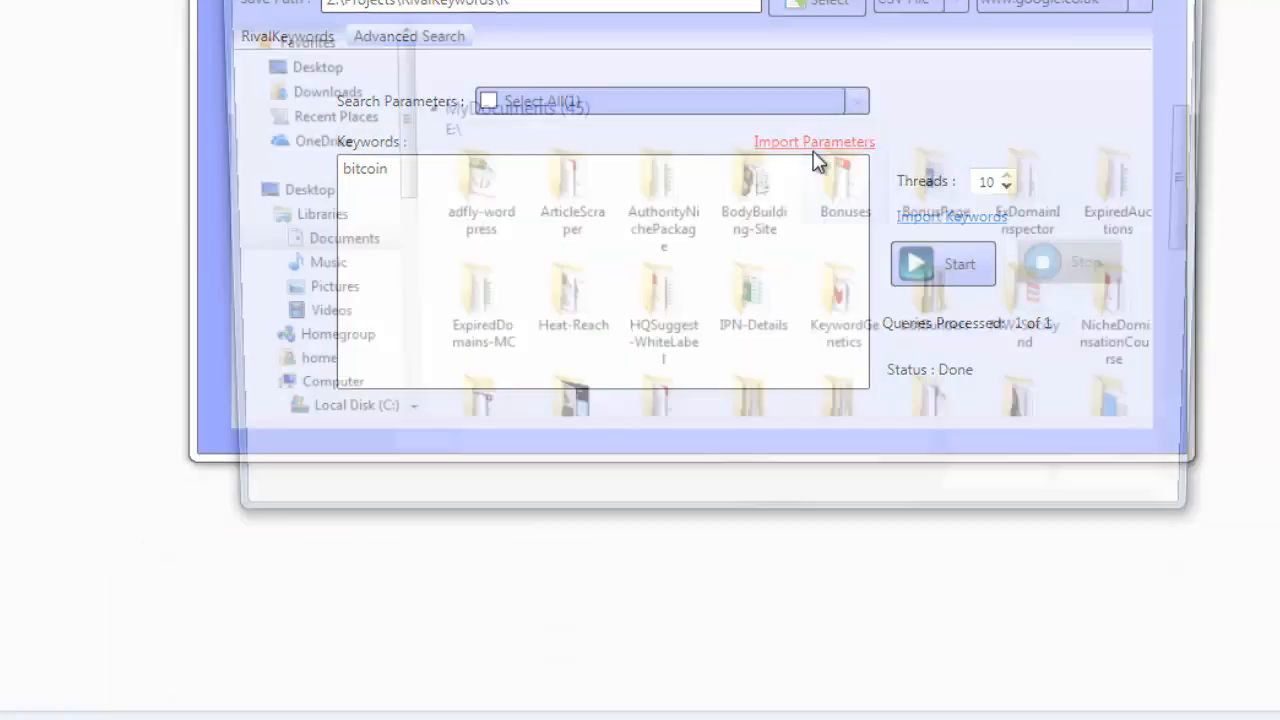
pyautogui.click(318, 65)
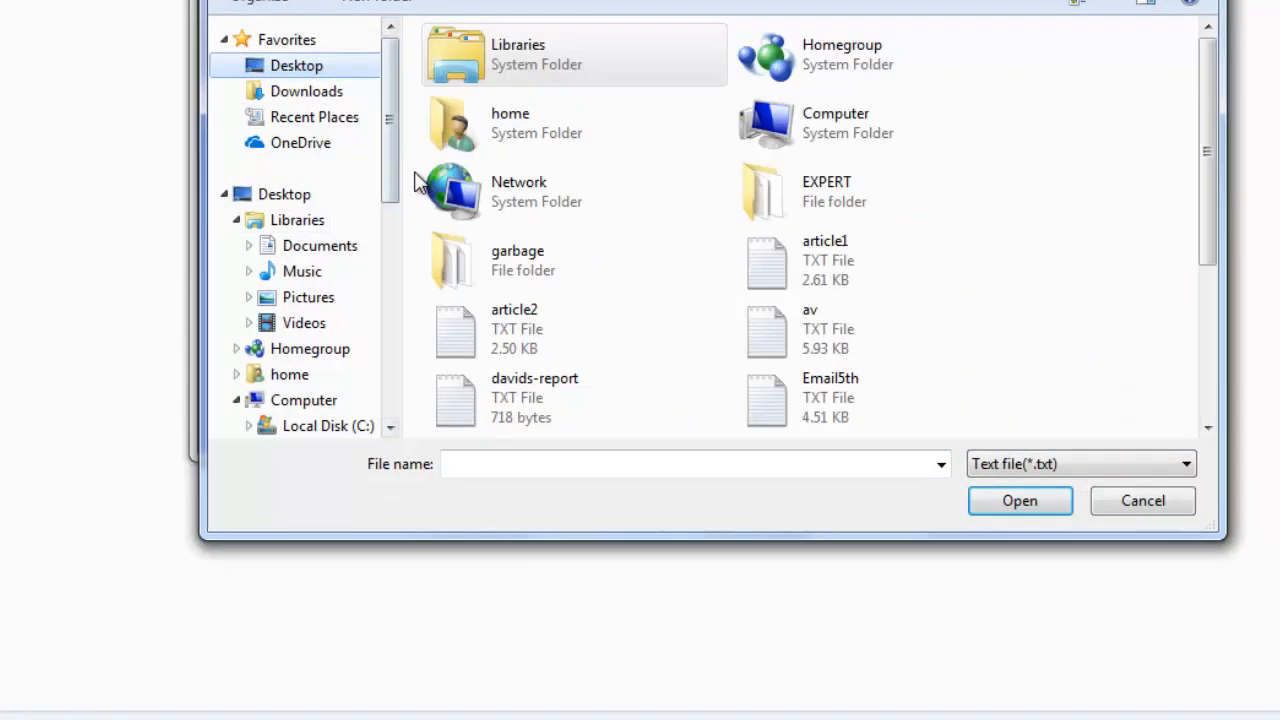
pyautogui.press('m')
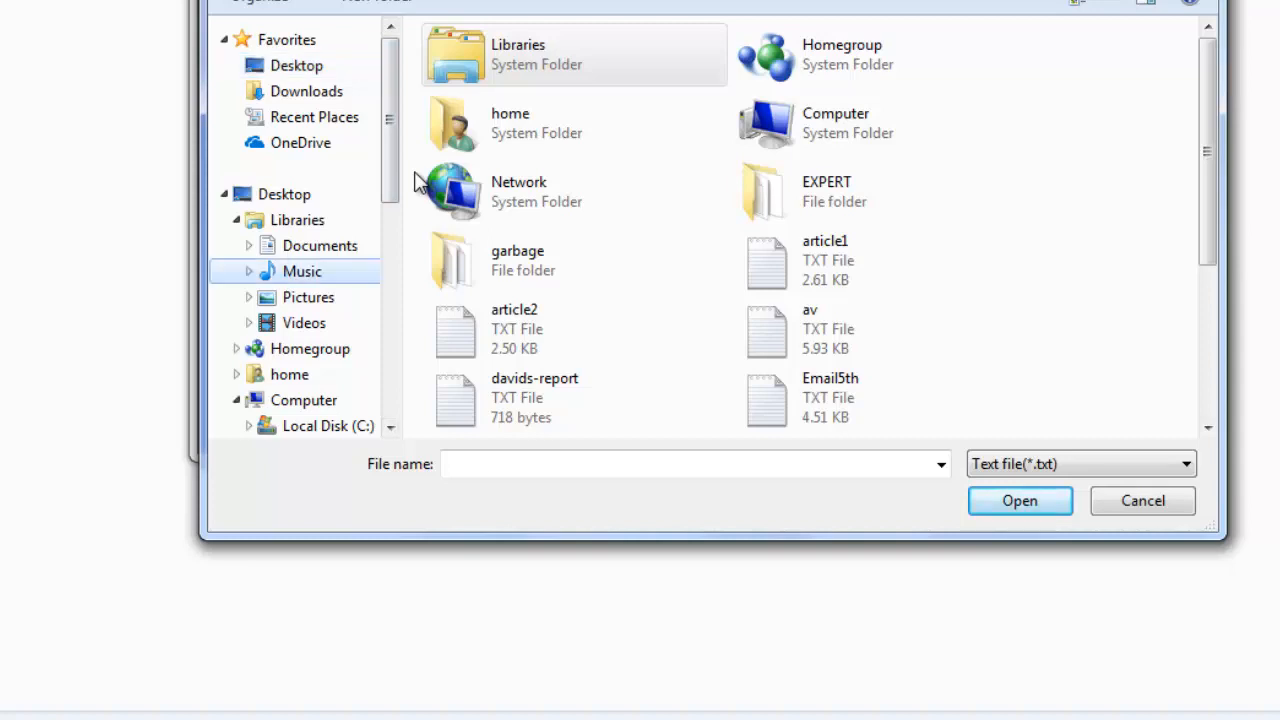
pyautogui.click(554, 470)
pyautogui.write('myco')
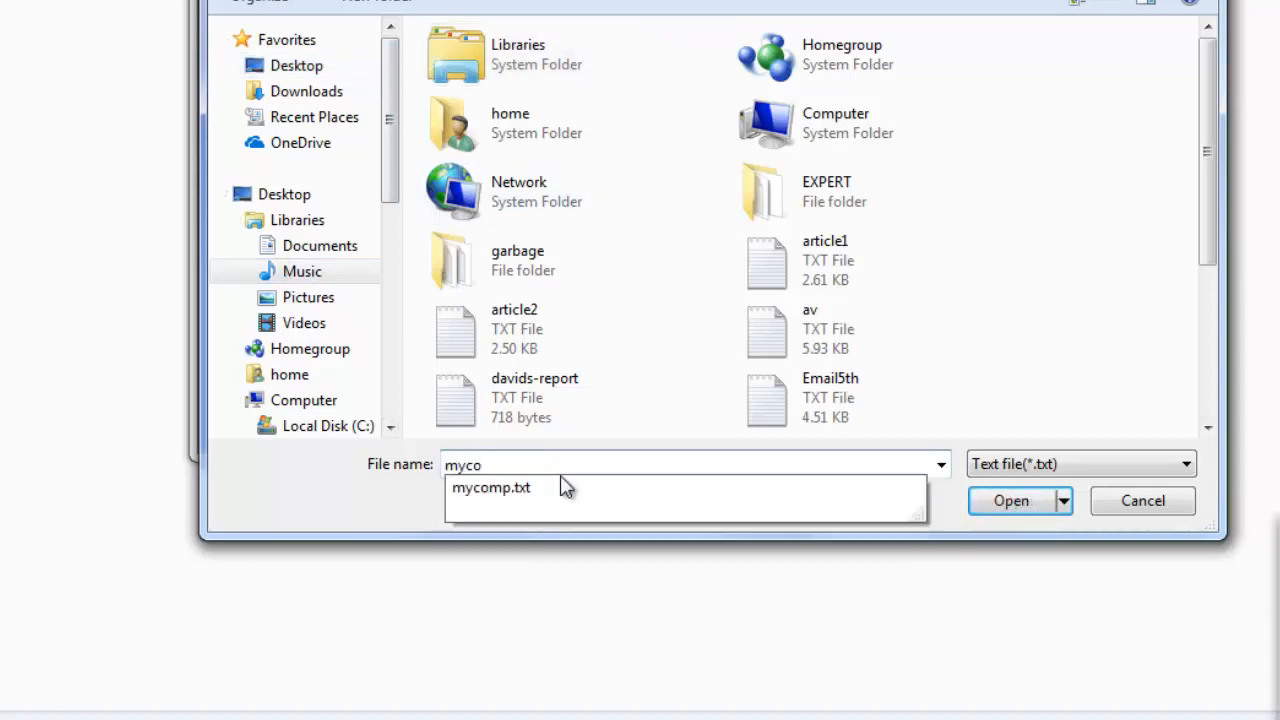
pyautogui.click(740, 487)
pyautogui.click(1003, 502)
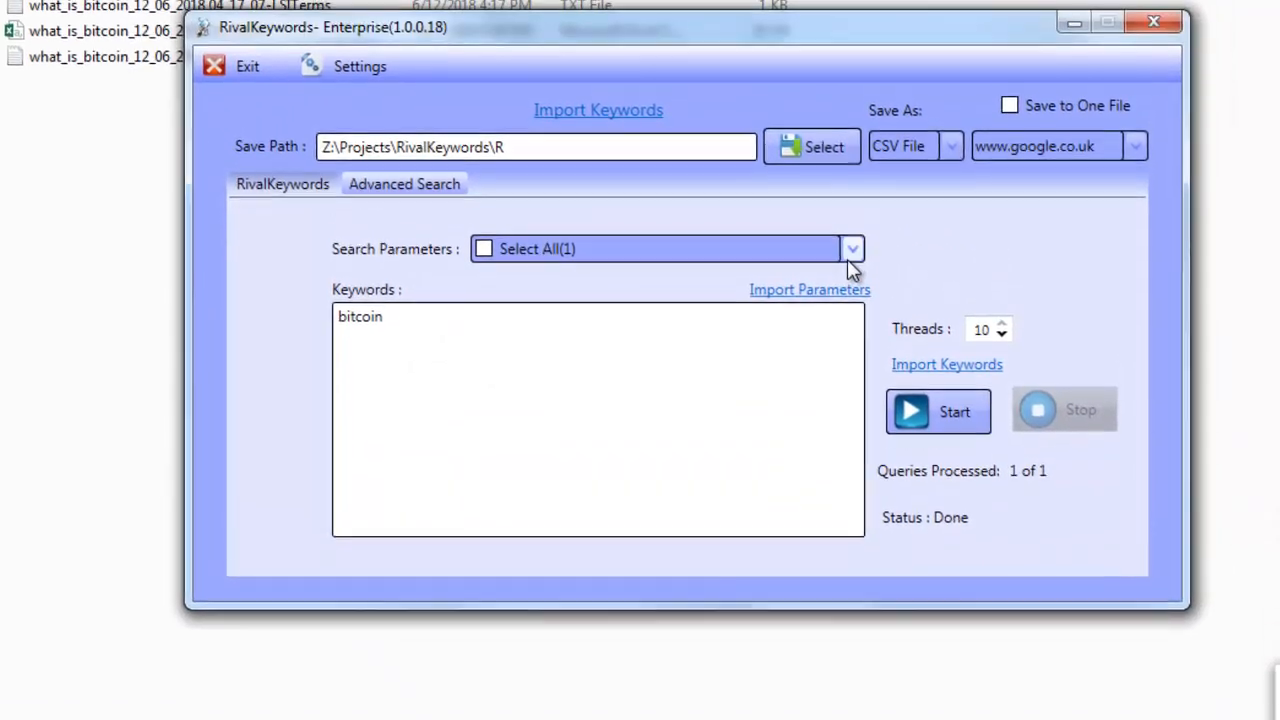
# Step: Find the imported * site:mycompetitor.com entry in the search parameters list and clear all selected parameters
pyautogui.click(852, 171)
pyautogui.scroll(-4, 612, 476)
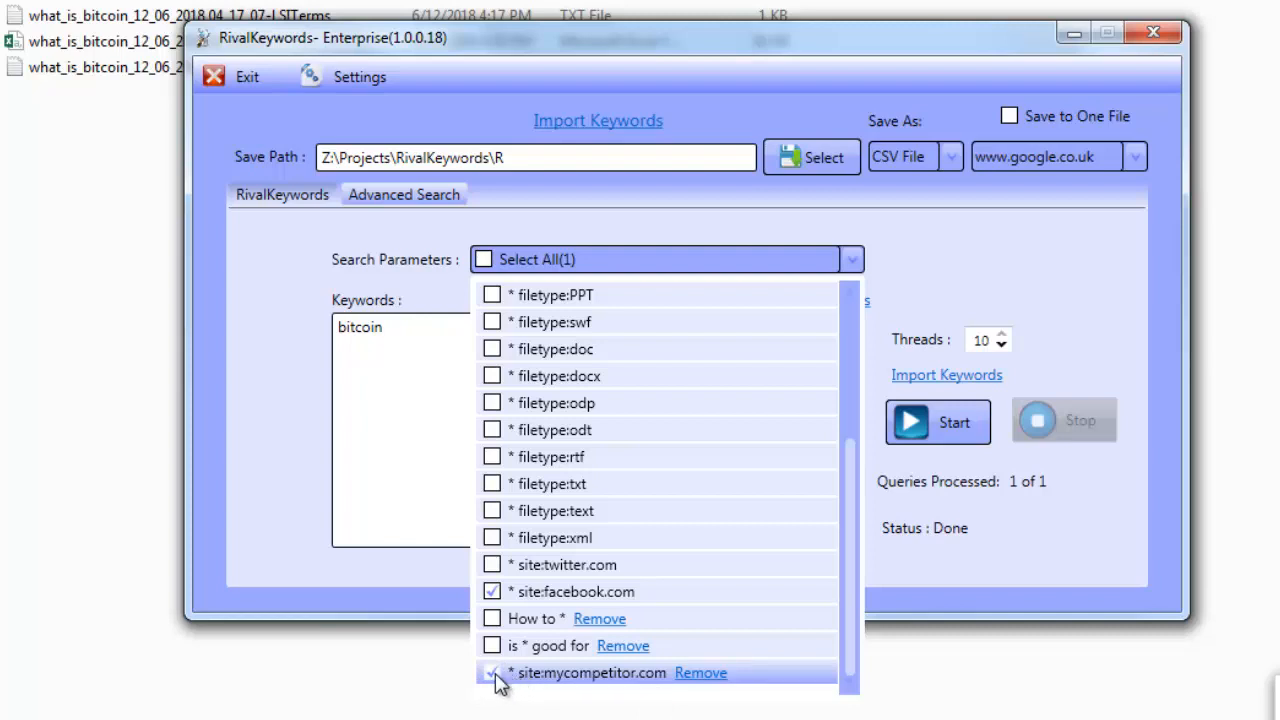
pyautogui.click(492, 591)
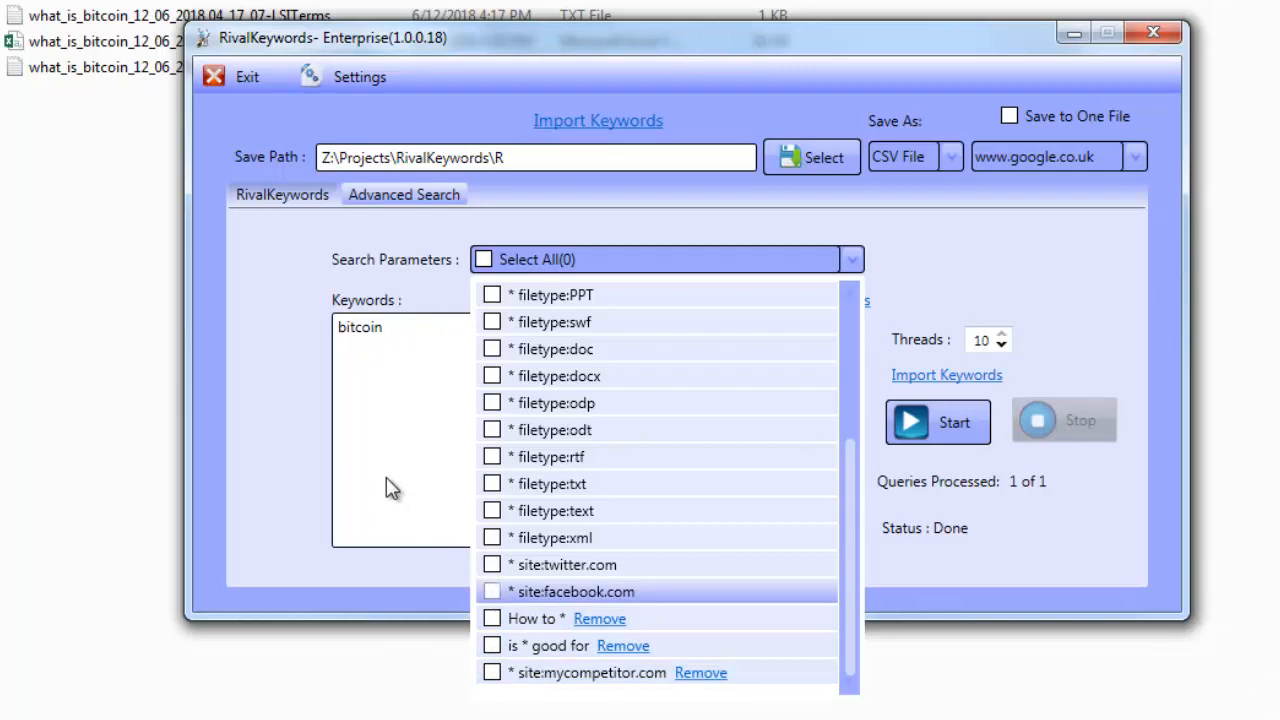
pyautogui.click(388, 480)
# Step: Select the search parameters * site:twitter.com, * site:facebook.com and * site:mycompetitor.com for the bitcoin keyword
pyautogui.click(691, 262)
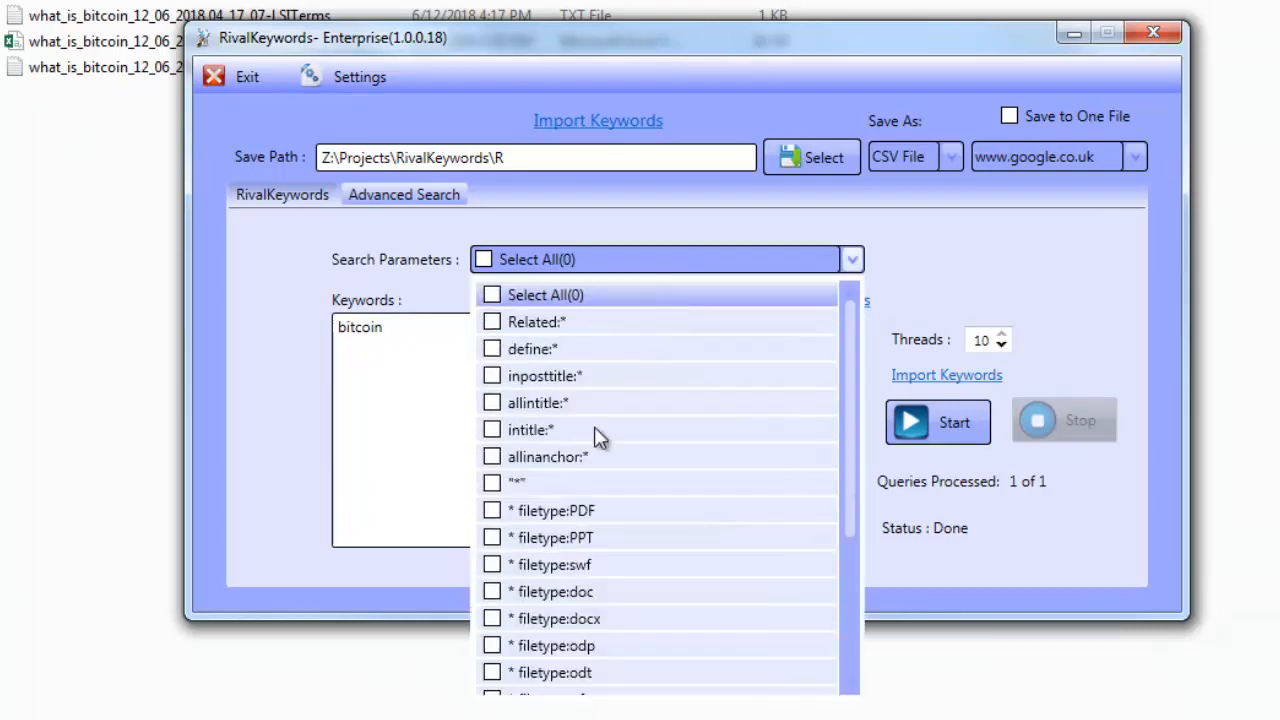
pyautogui.scroll(-3, 566, 506)
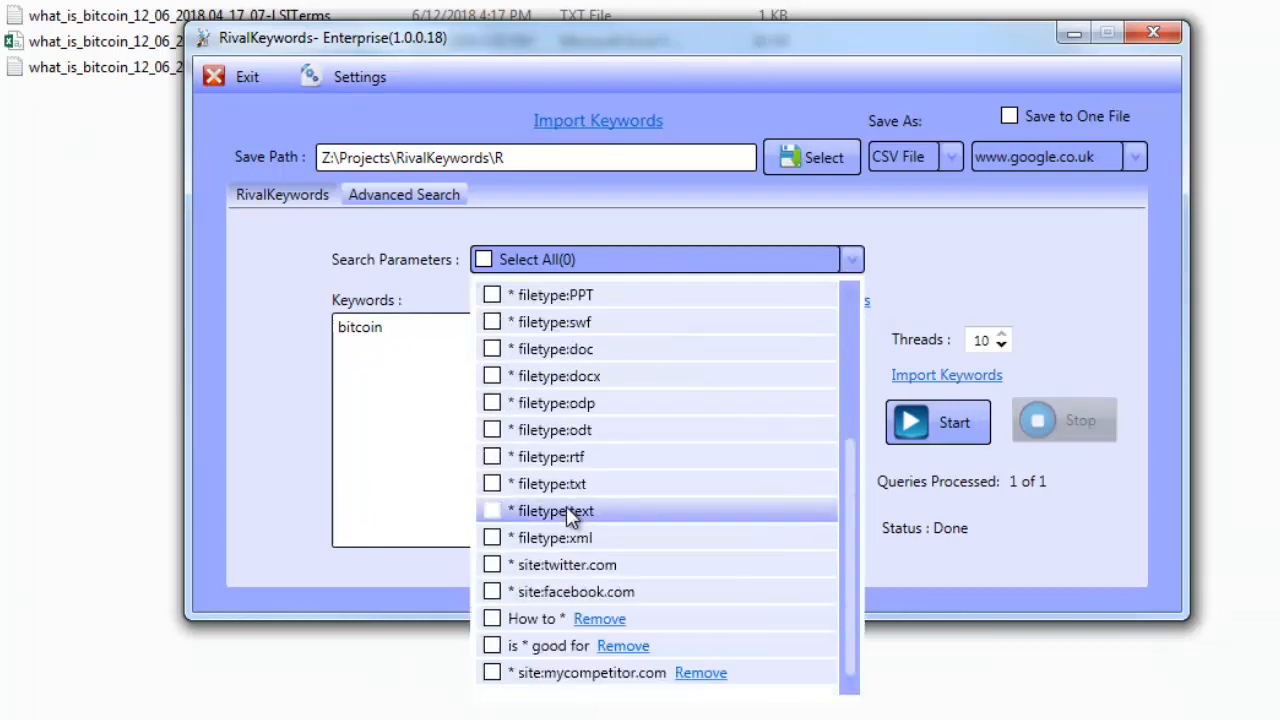
pyautogui.click(492, 565)
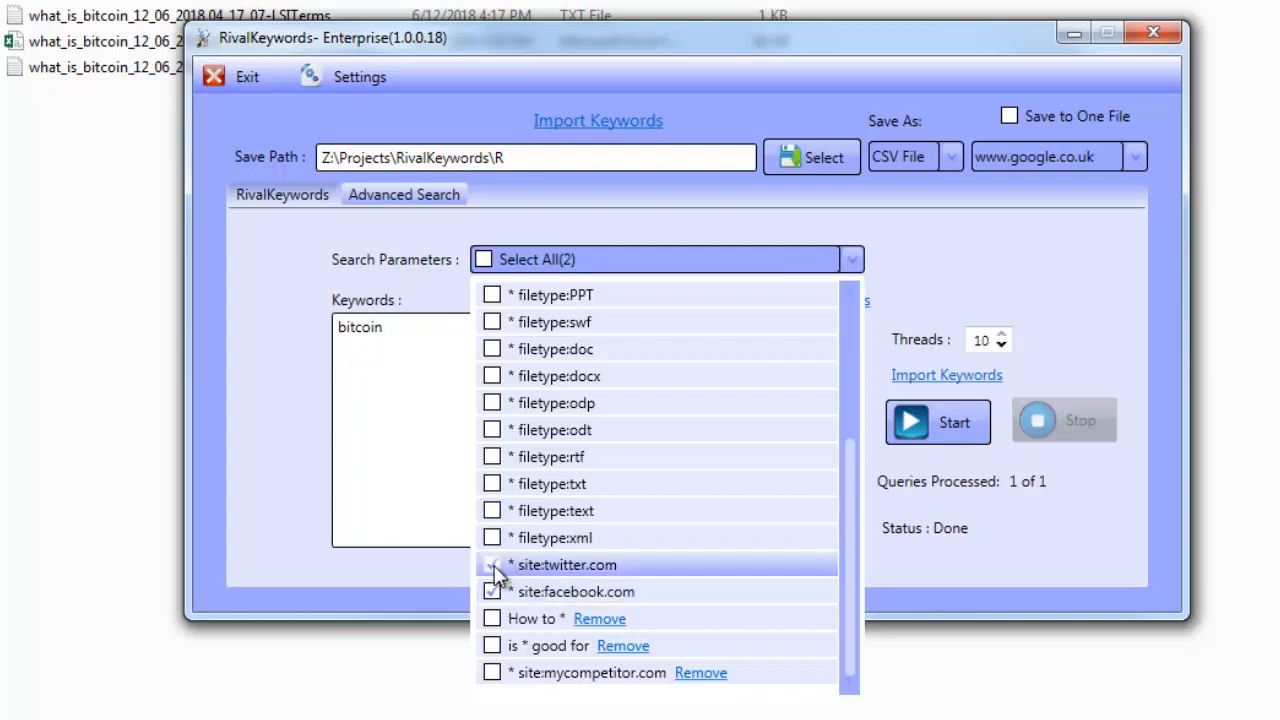
pyautogui.click(493, 673)
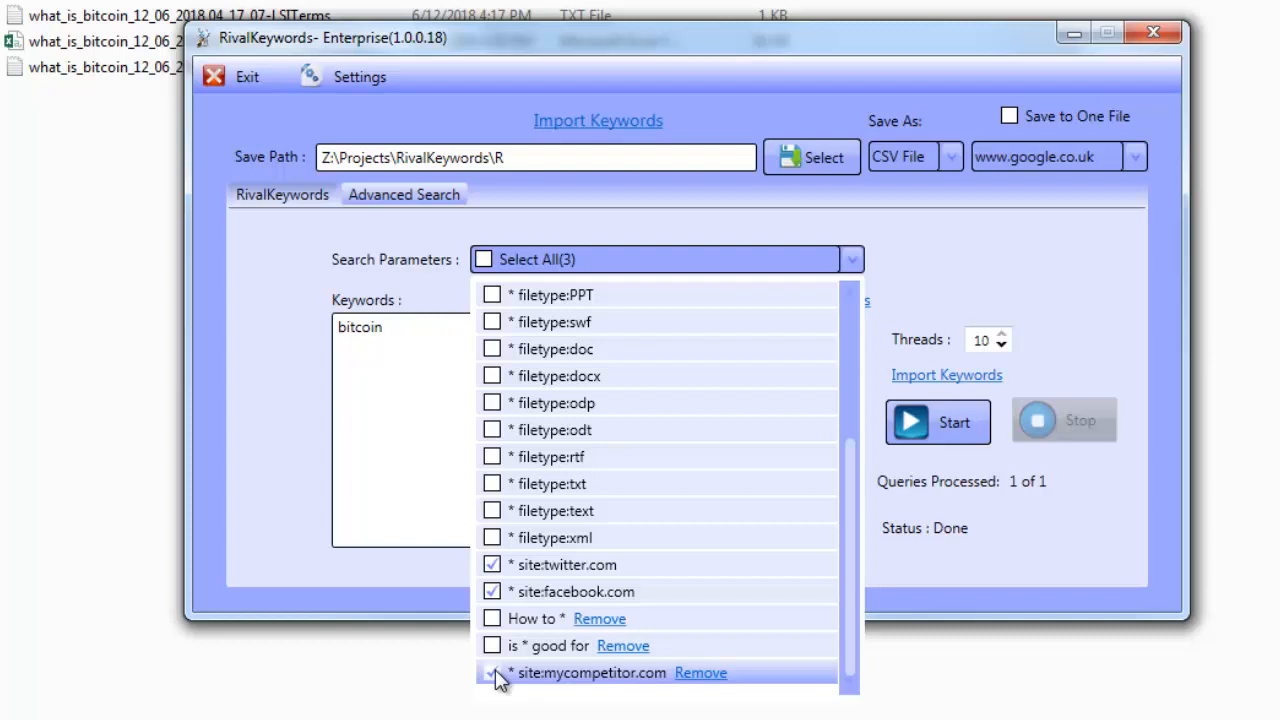
# Step: Close the search parameters list and highlight the bitcoin keyword in the advanced search
pyautogui.click(448, 520)
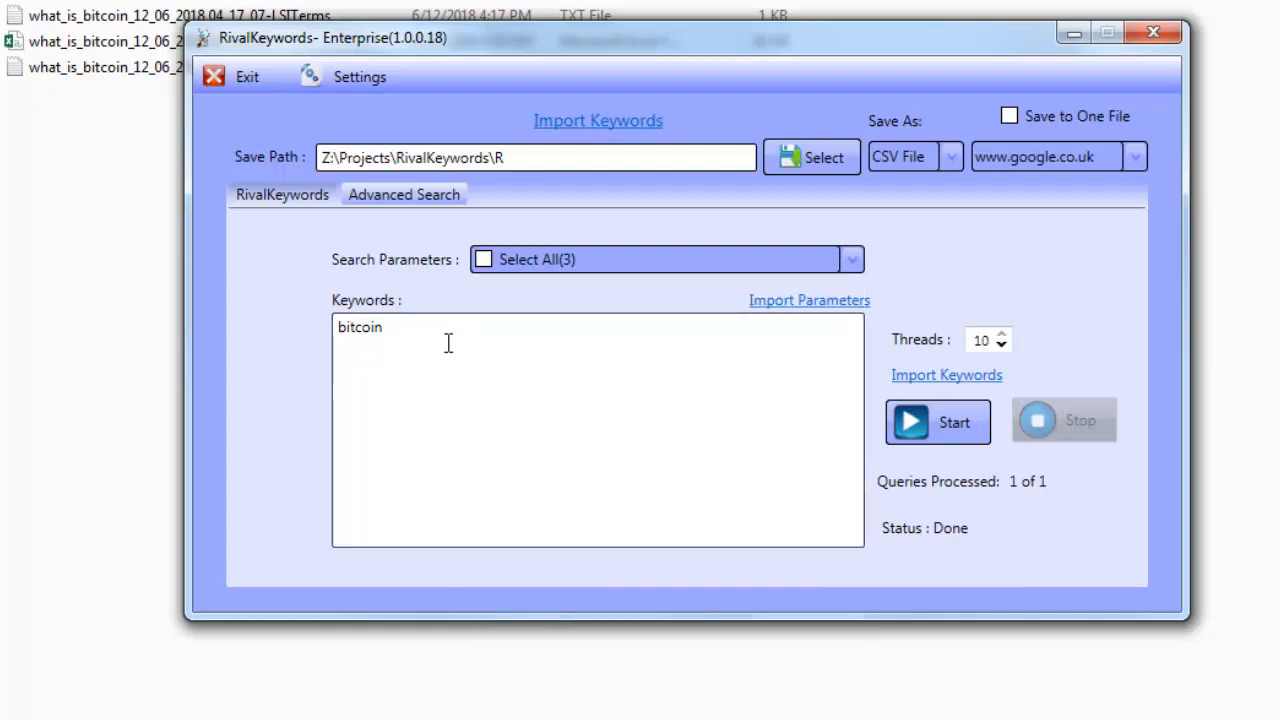
pyautogui.moveTo(448, 343); pyautogui.dragTo(229, 334)
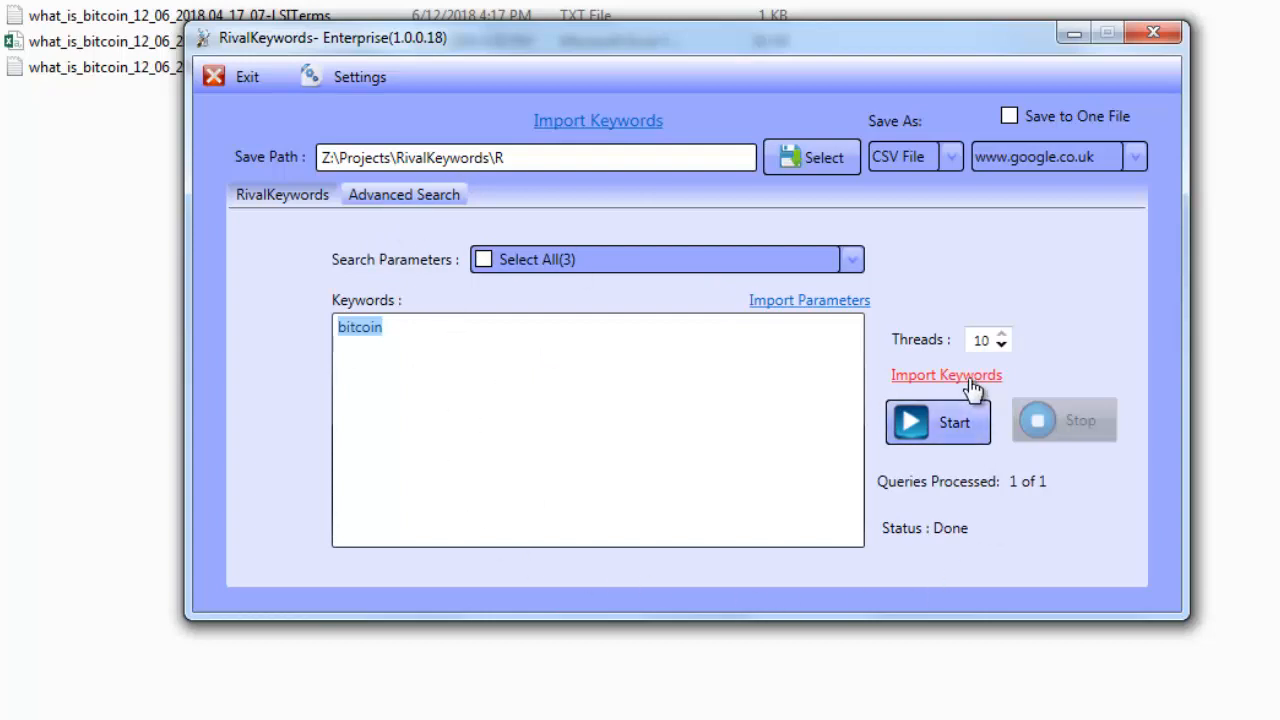
pyautogui.moveTo(374, 385); pyautogui.dragTo(397, 489)
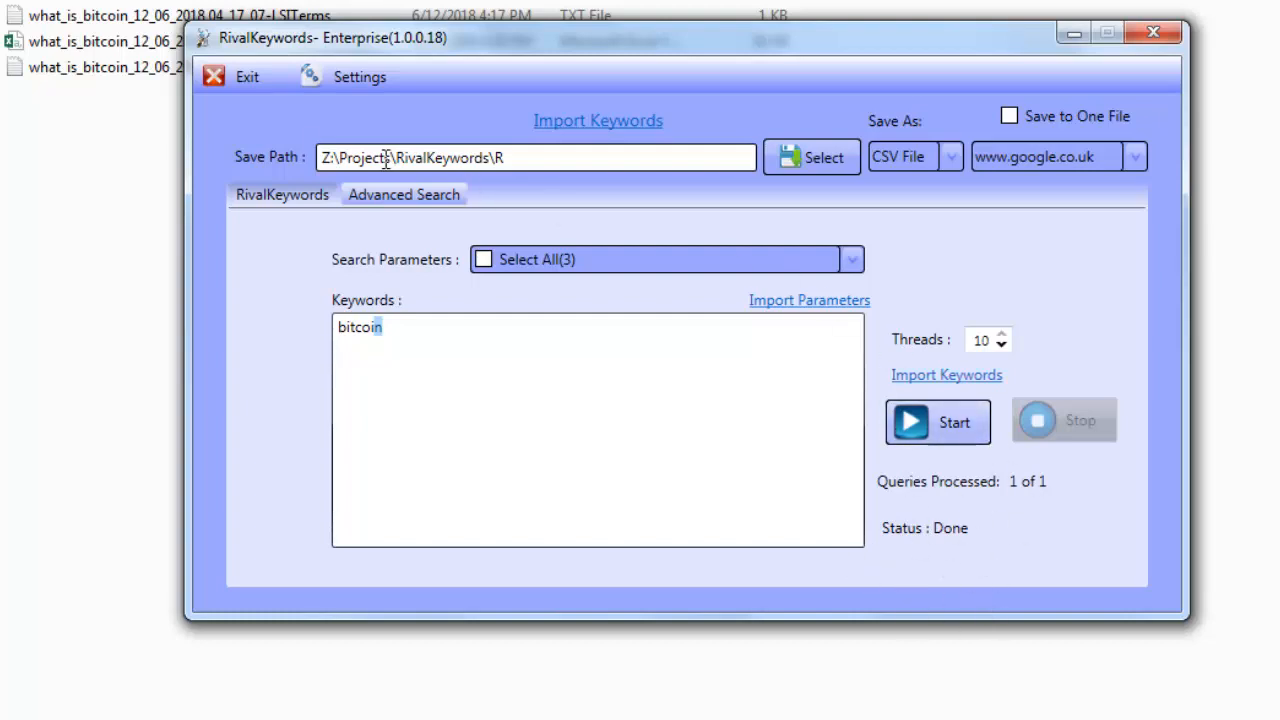
# Step: Return to the main RivalKeywords scraper, go through Related Boost, Site Supreme and Turbo, and select the Rival Keywords mode
pyautogui.click(280, 200)
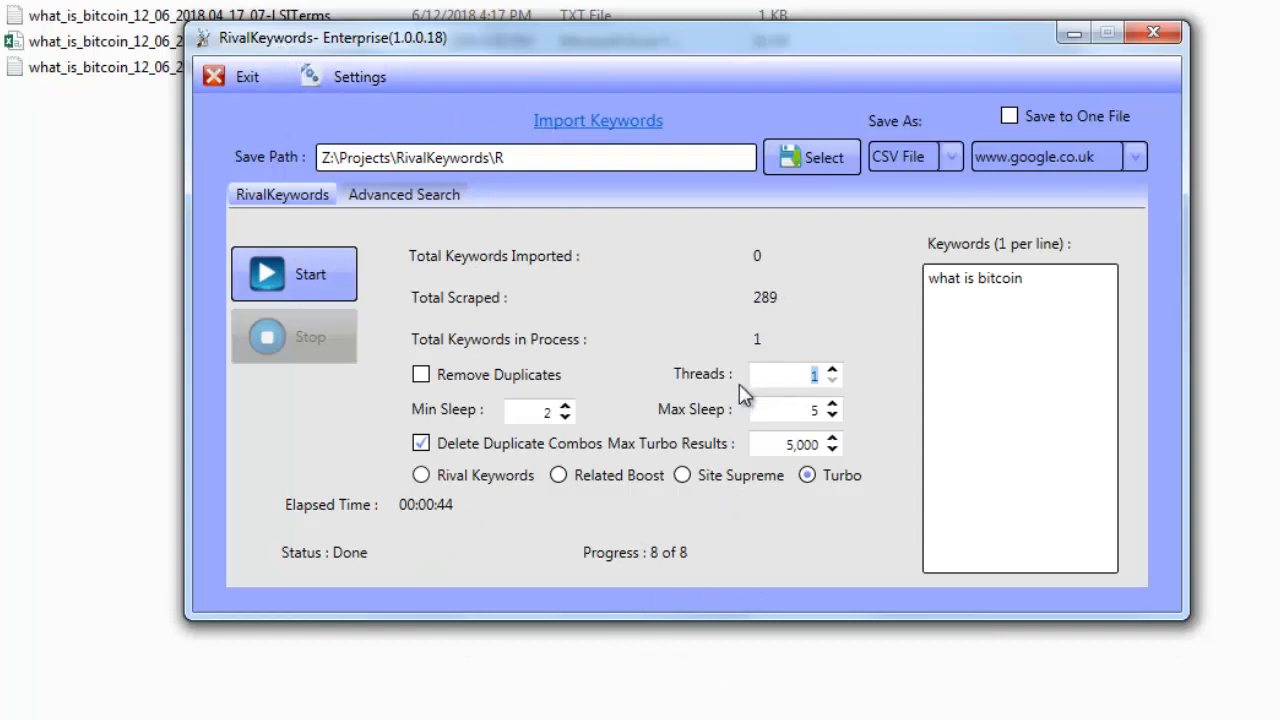
pyautogui.click(642, 483)
pyautogui.click(707, 470)
pyautogui.click(806, 472)
pyautogui.click(441, 472)
# Step: Open the bitcoin_29_05_2018 03_19_17-LSITerms text file from the export folder and read through its list of terms
pyautogui.click(148, 398)
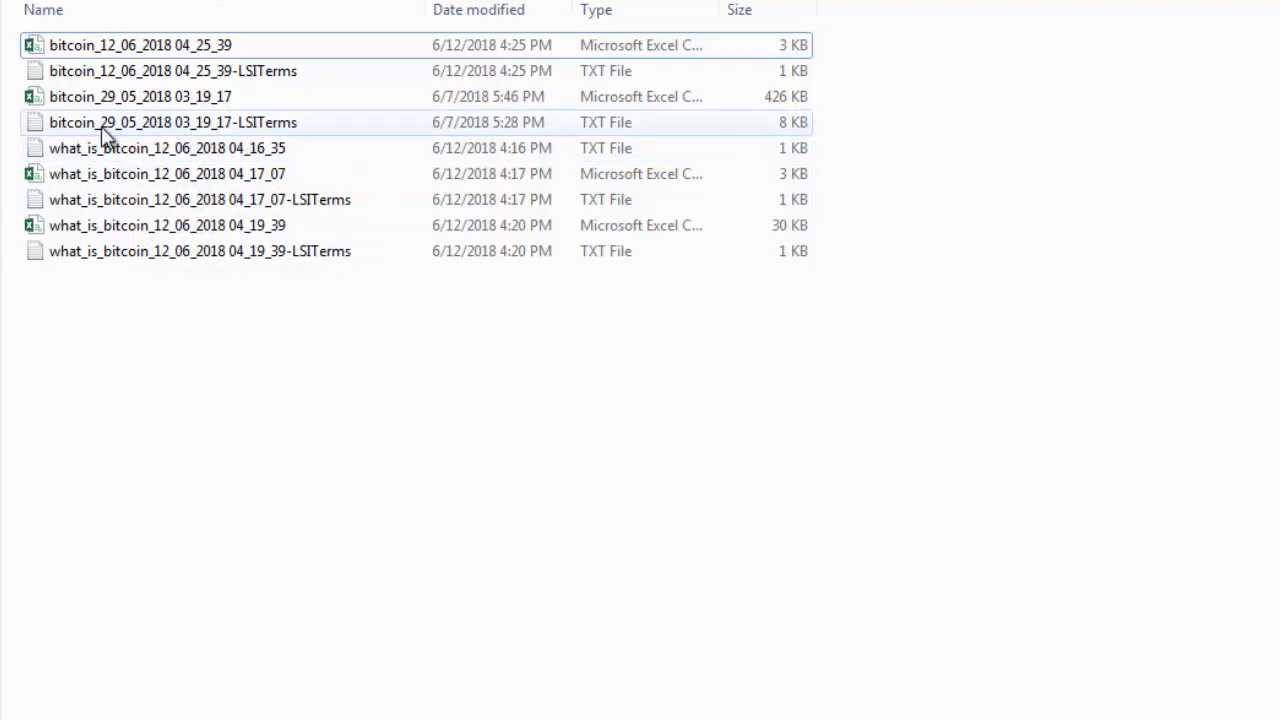
pyautogui.click(259, 133)
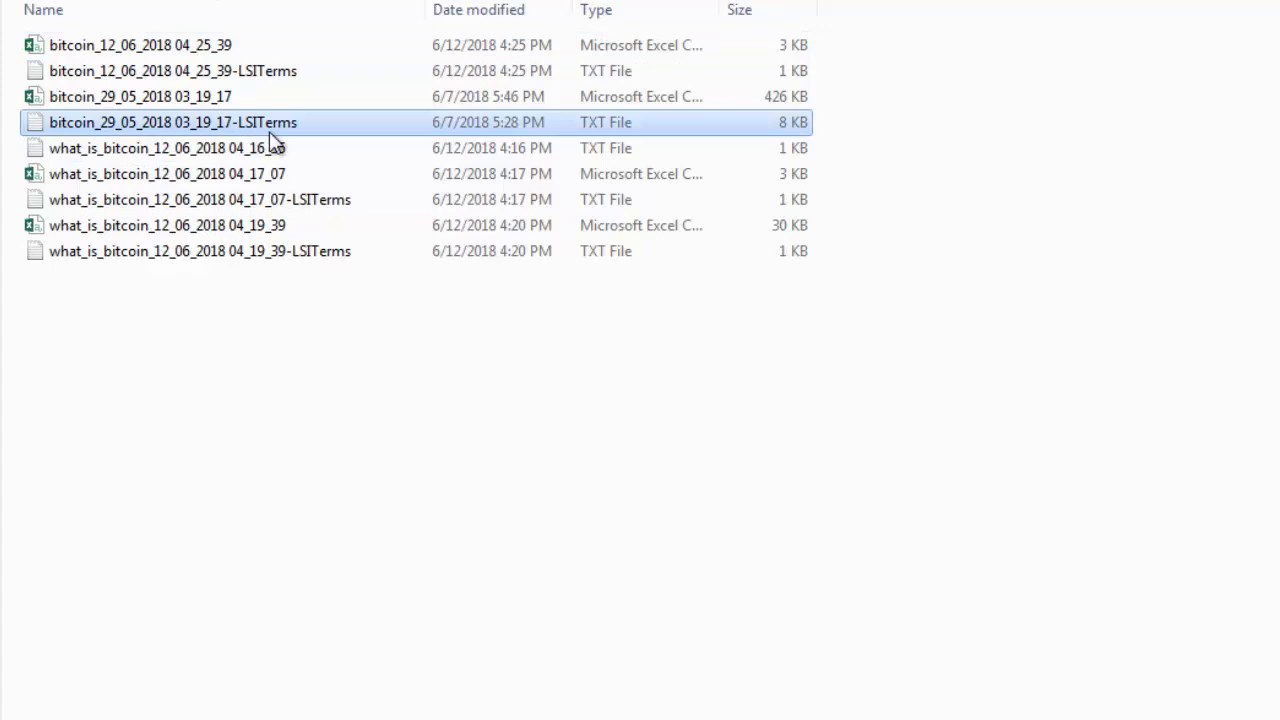
pyautogui.doubleClick(258, 121)
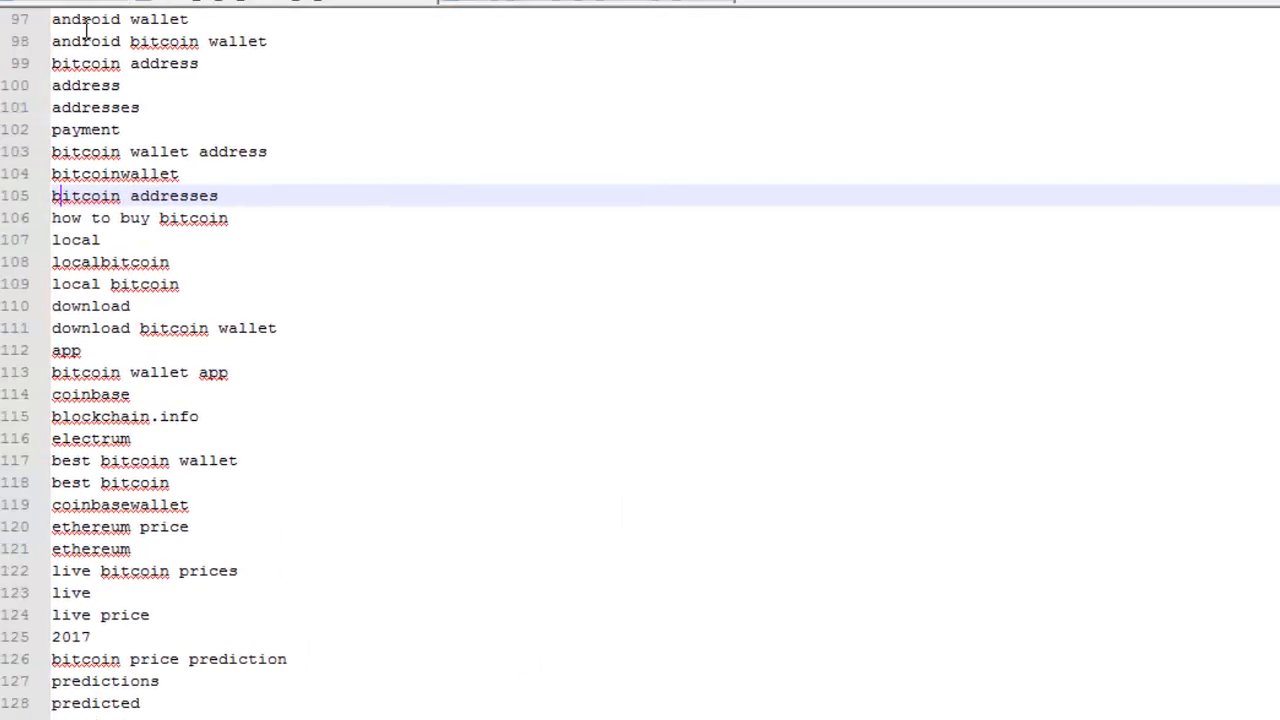
pyautogui.scroll(-20, 274, 543)
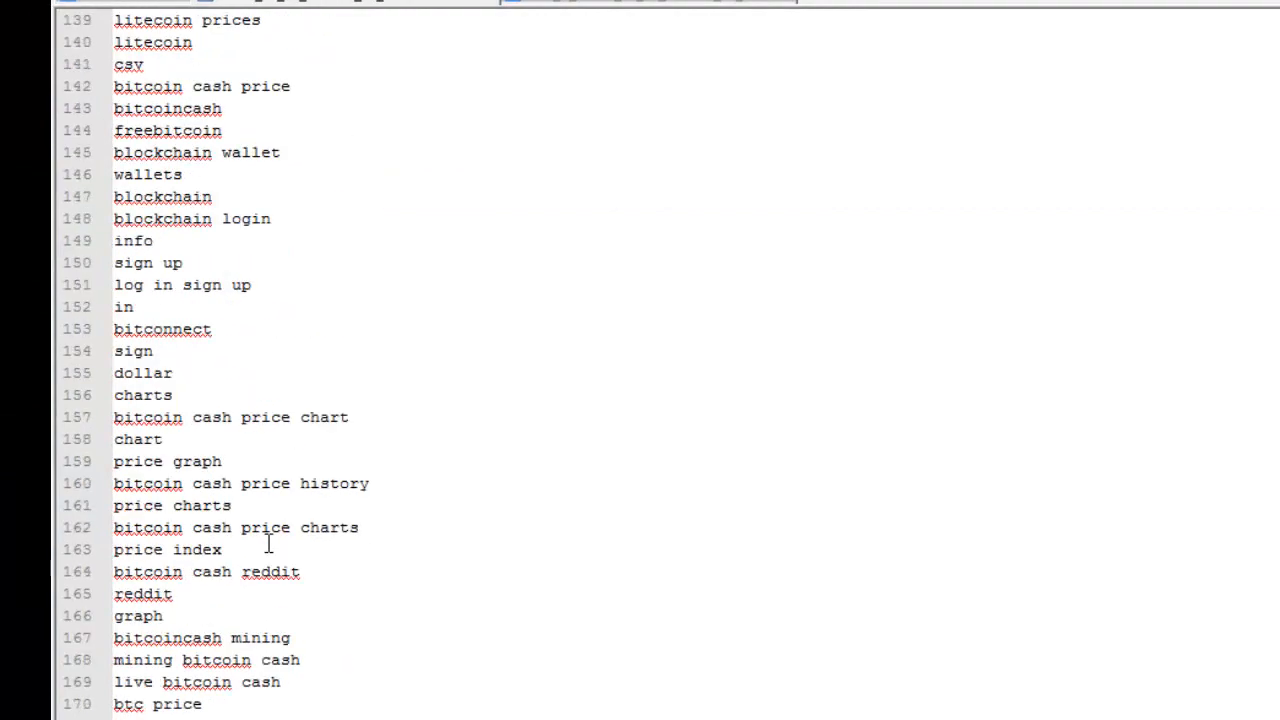
pyautogui.scroll(3, 268, 544)
pyautogui.scroll(20, 268, 544)
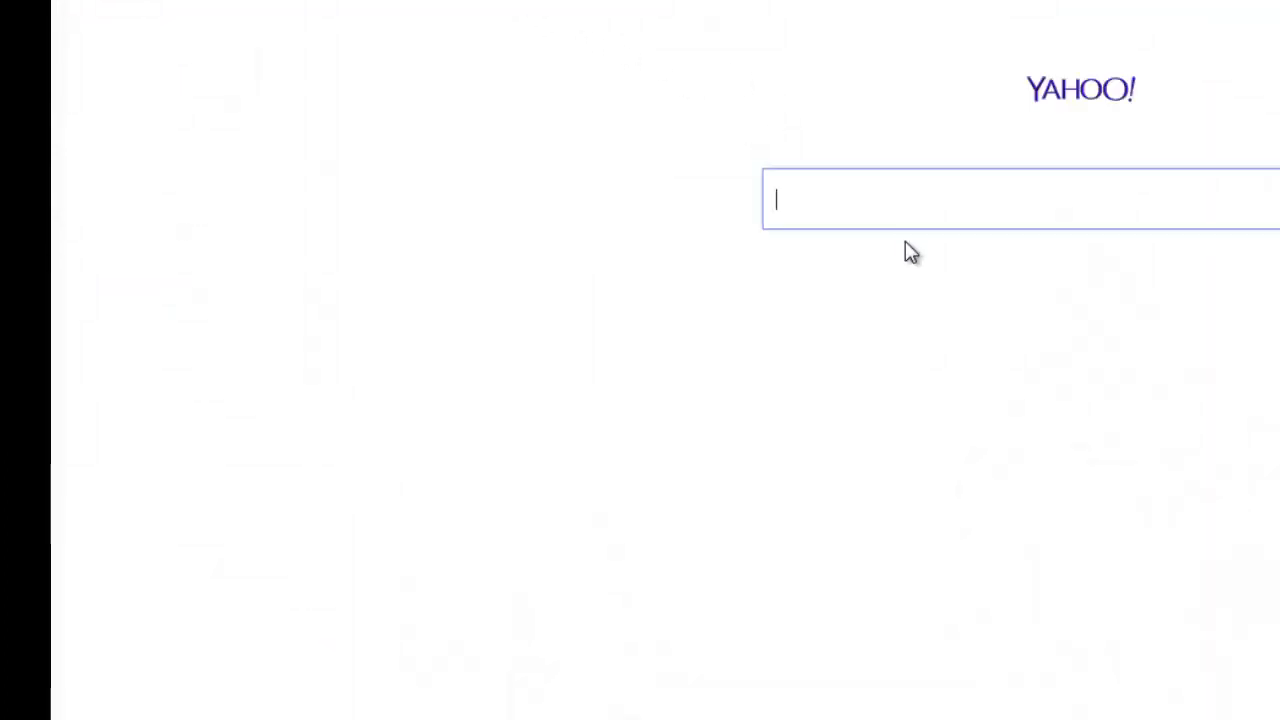
# Step: Switch to the web browser and load the Google homepage
pyautogui.click(758, 2)
pyautogui.hotkey('ctrl', 'v')
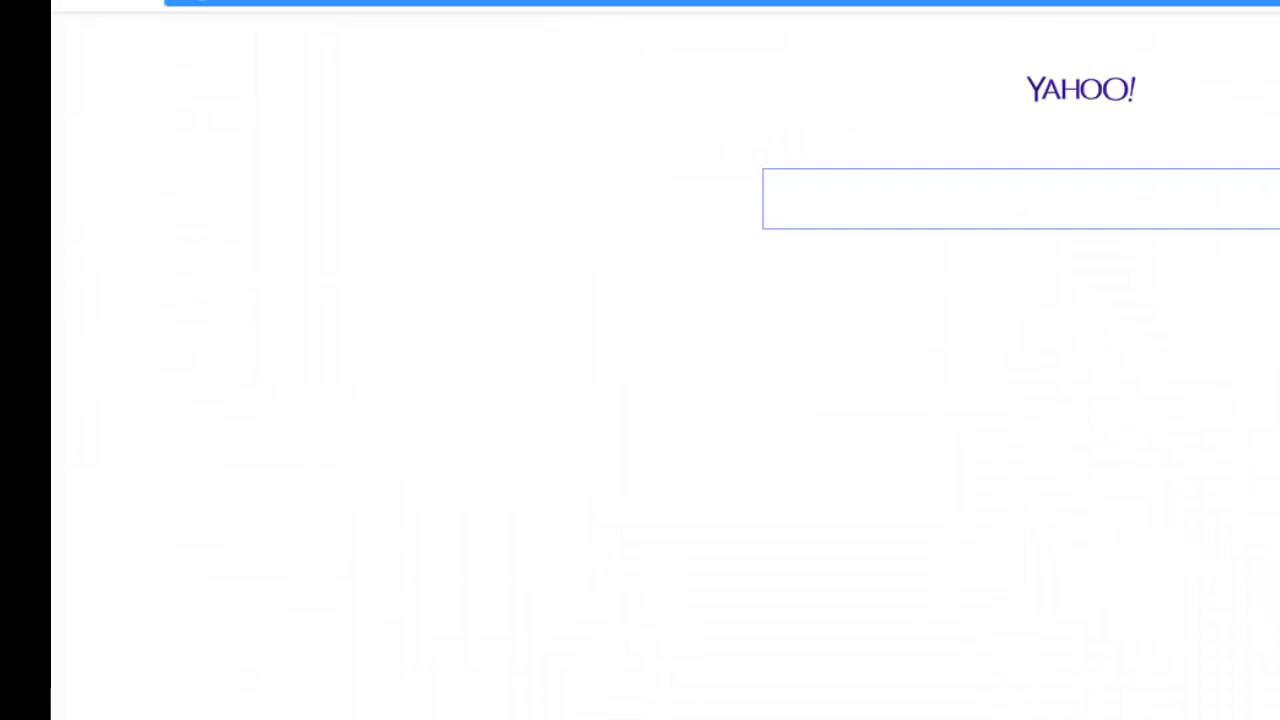
pyautogui.press('Return')
pyautogui.write('p')
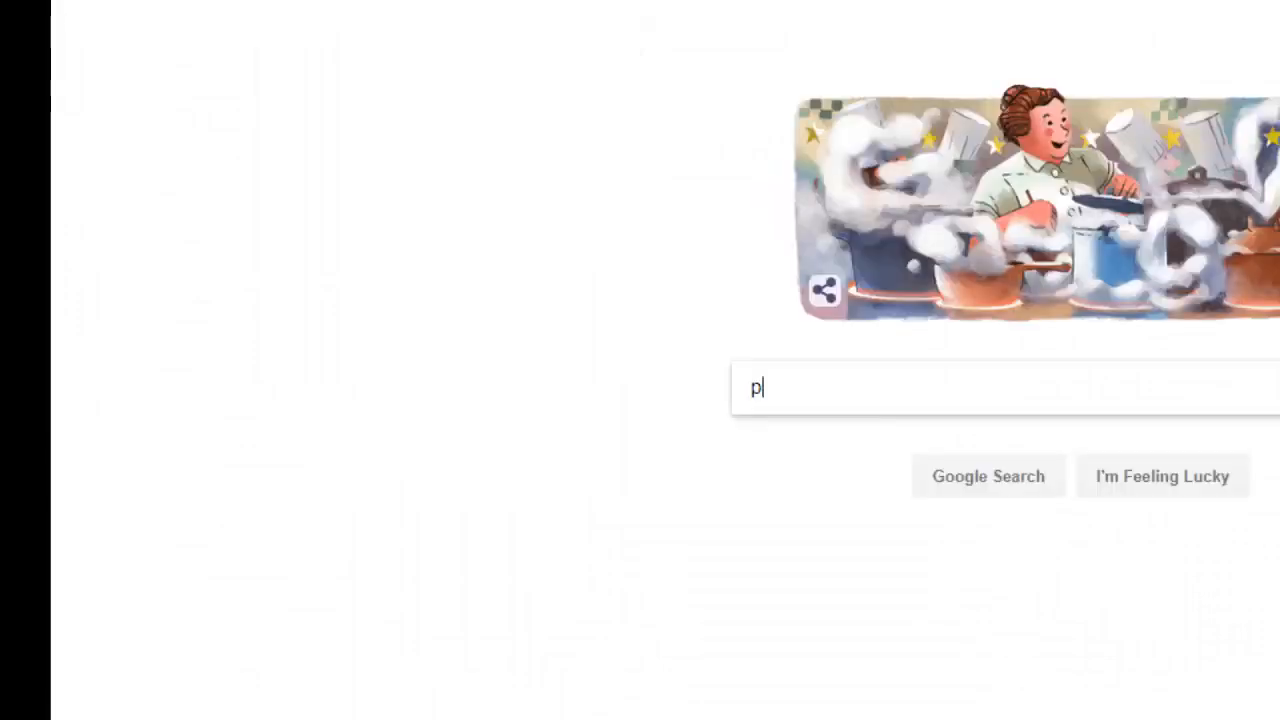
pyautogui.write('uppy')
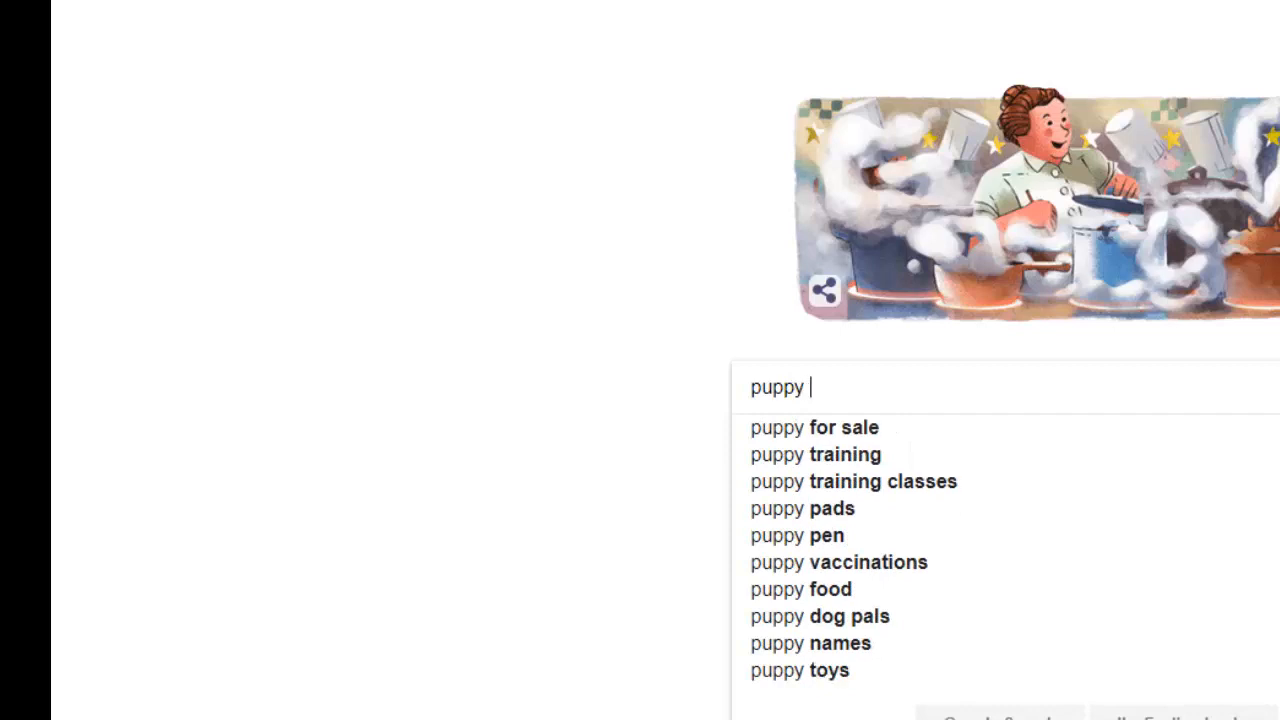
pyautogui.press('BackSpace')
pyautogui.press('BackSpace')
pyautogui.press('BackSpace')
pyautogui.press('BackSpace')
pyautogui.press('BackSpace')
pyautogui.press('BackSpace')
# Step: Search Google for dog breeds
pyautogui.write('d')
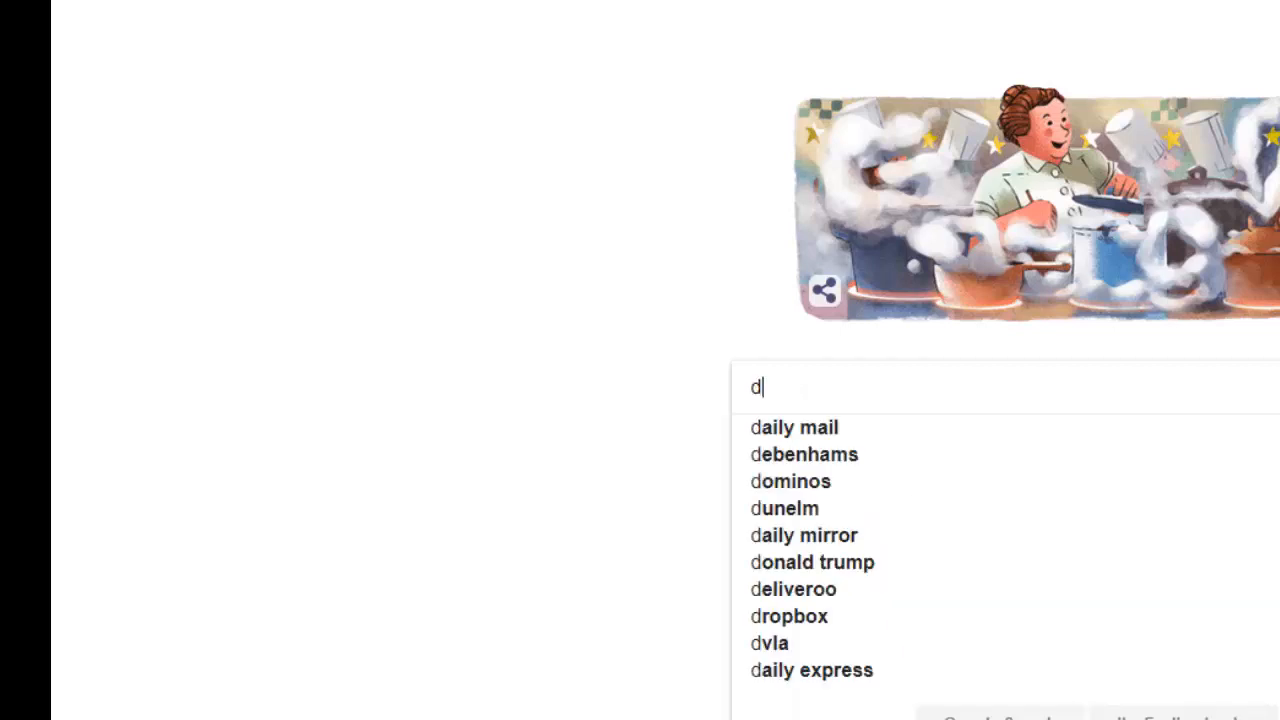
pyautogui.write('og breeds')
pyautogui.press('Return')
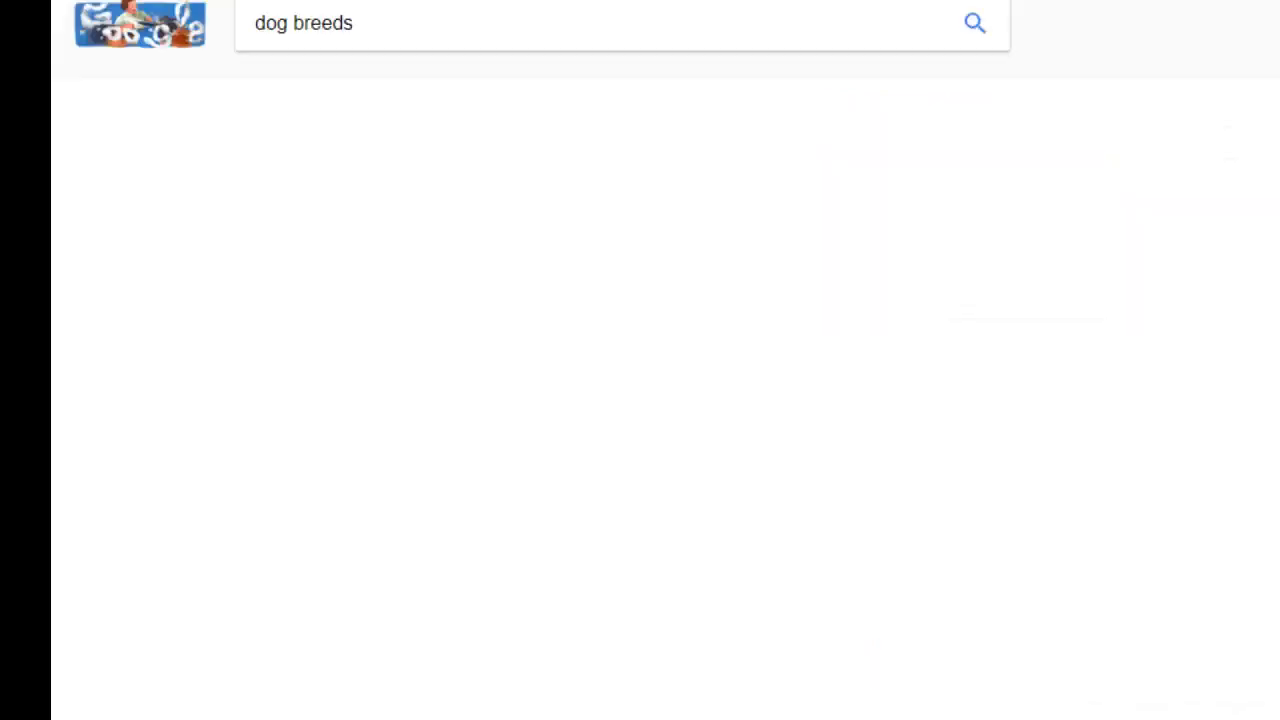
# Step: Highlight the bold terms French Bulldog and German Shepherd in the Dog Breed Info Center result's description
pyautogui.scroll(-1, 630, 587)
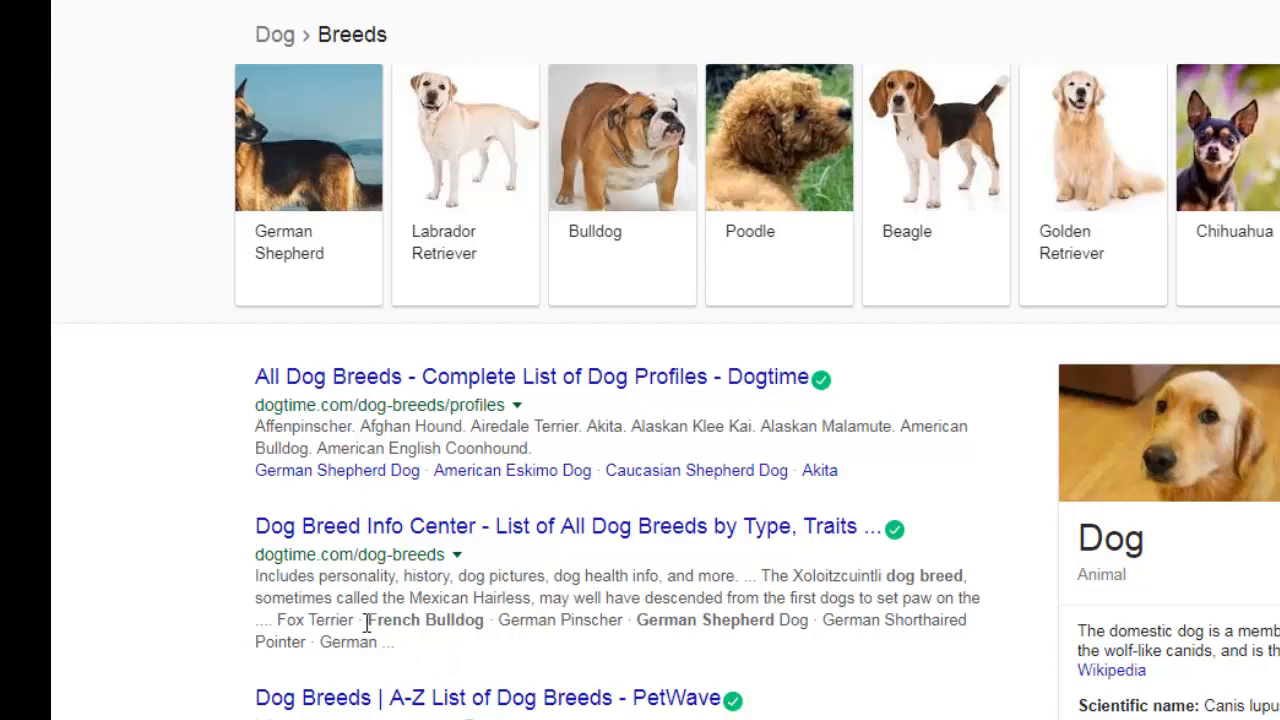
pyautogui.moveTo(366, 622); pyautogui.dragTo(486, 626)
pyautogui.click(512, 652)
pyautogui.moveTo(634, 620); pyautogui.dragTo(749, 620)
pyautogui.click(752, 620)
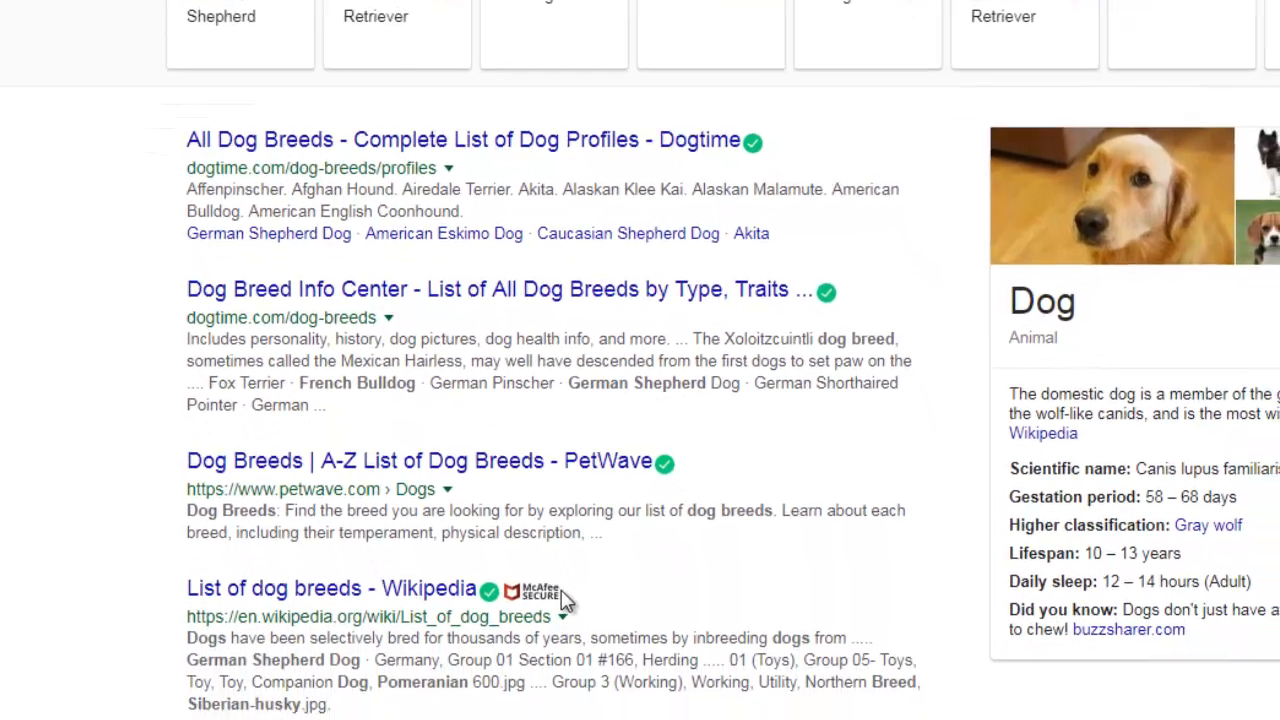
# Step: Highlight the bold terms Siberian-husky and Pomeranian in the Wikipedia result and examine the bold terms in the remaining results
pyautogui.scroll(-1, 561, 596)
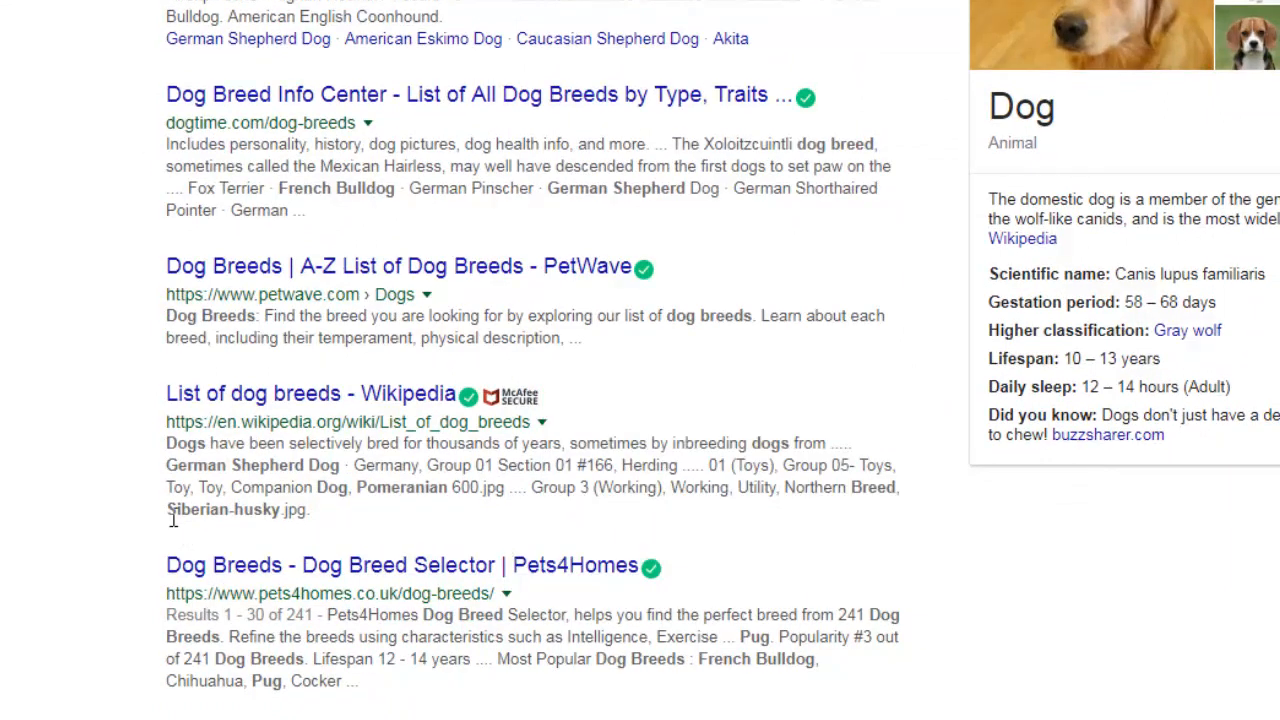
pyautogui.moveTo(173, 515); pyautogui.dragTo(254, 515)
pyautogui.moveTo(367, 490); pyautogui.dragTo(404, 497)
pyautogui.click(404, 496)
pyautogui.scroll(-2, 403, 495)
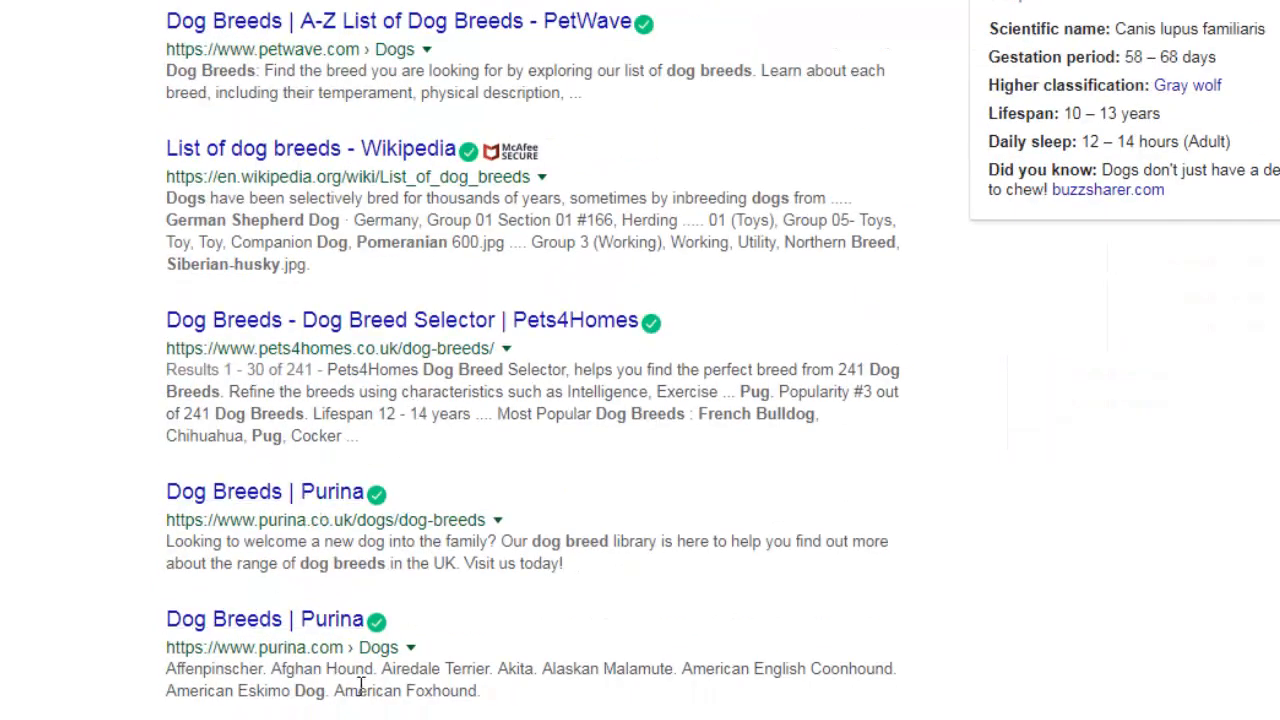
pyautogui.scroll(-3, 361, 684)
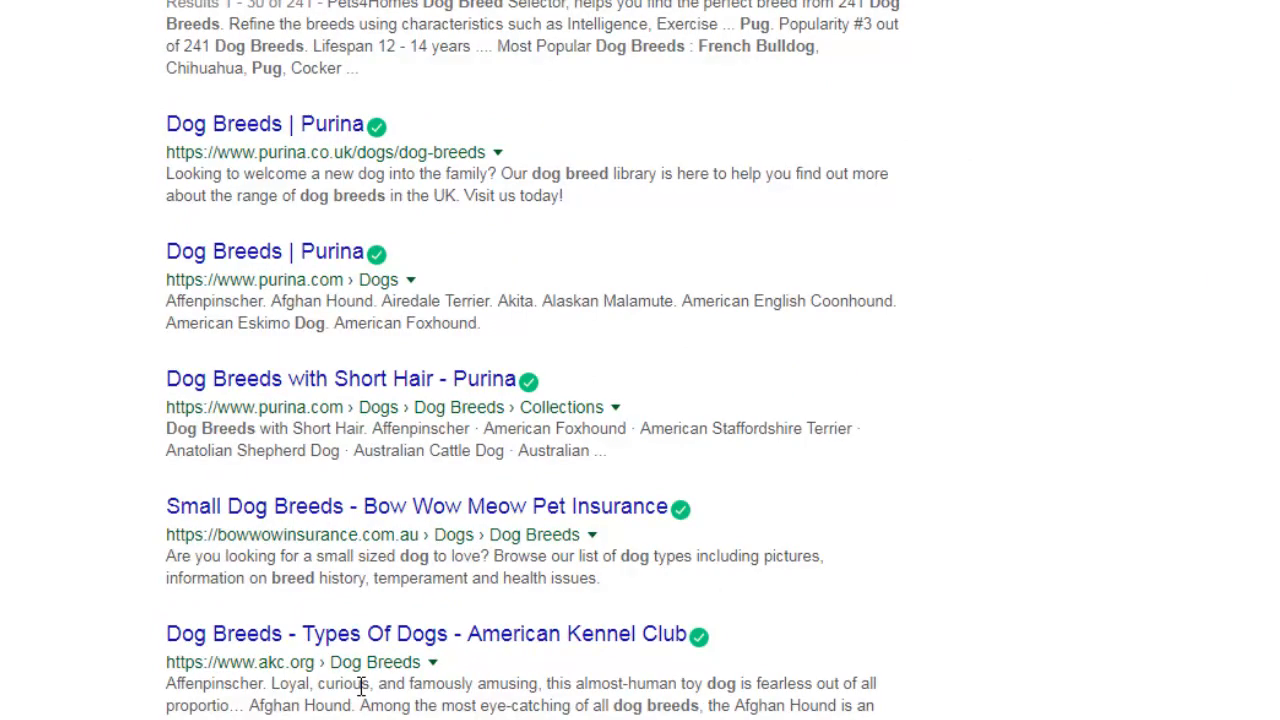
pyautogui.scroll(7, 361, 684)
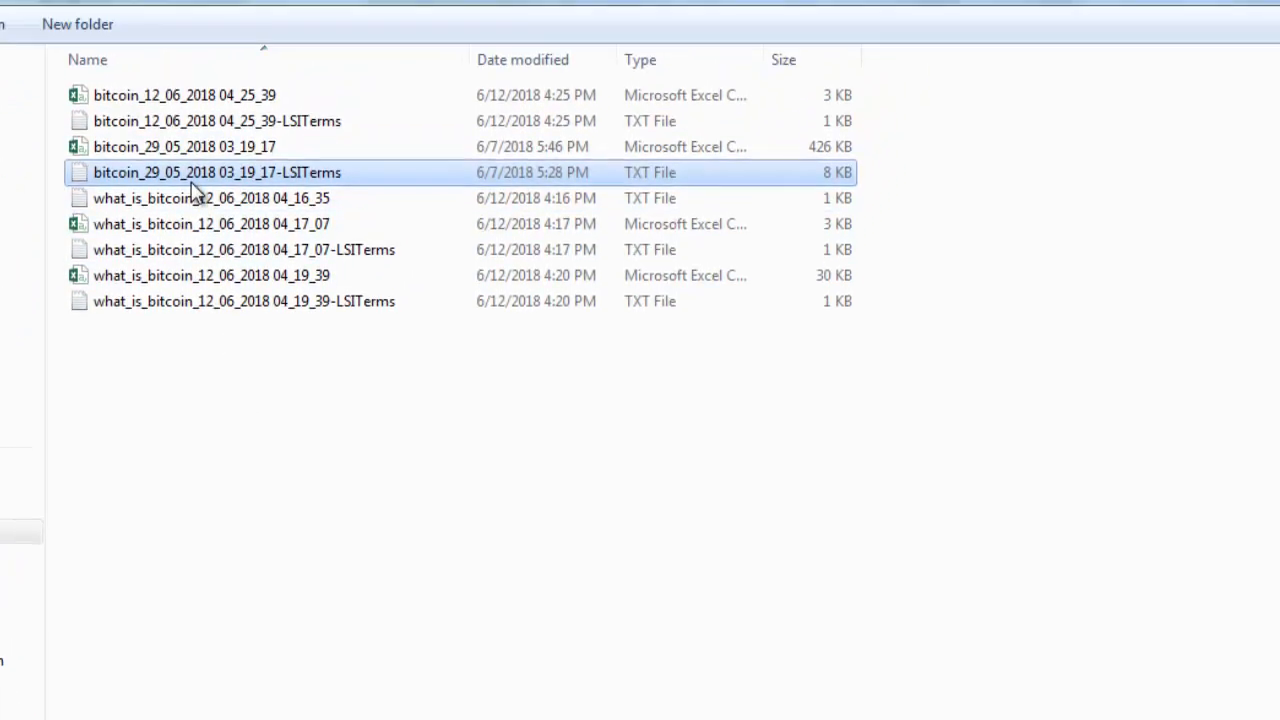
# Step: Locate the bitcoin_29_05_2018 03_19_17-LSITerms file in the export folder again, clear the selection and switch back to RivalKeywords
pyautogui.doubleClick(319, 175)
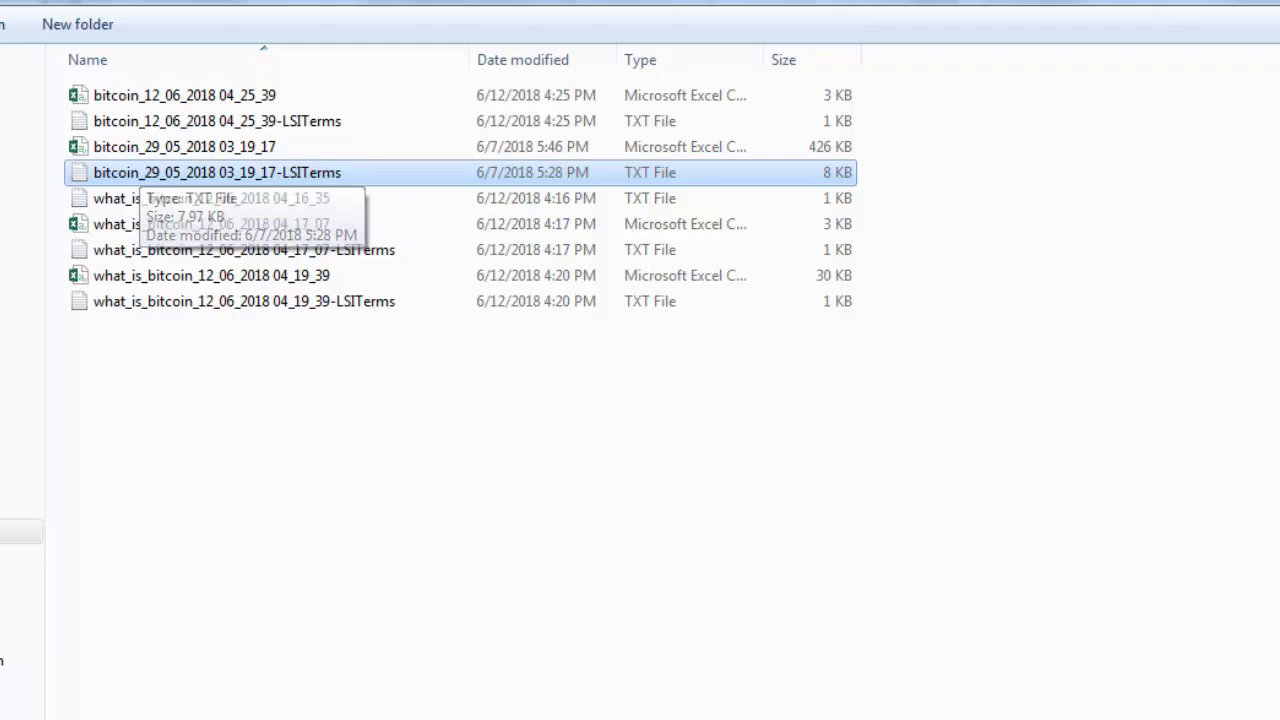
pyautogui.click(656, 498)
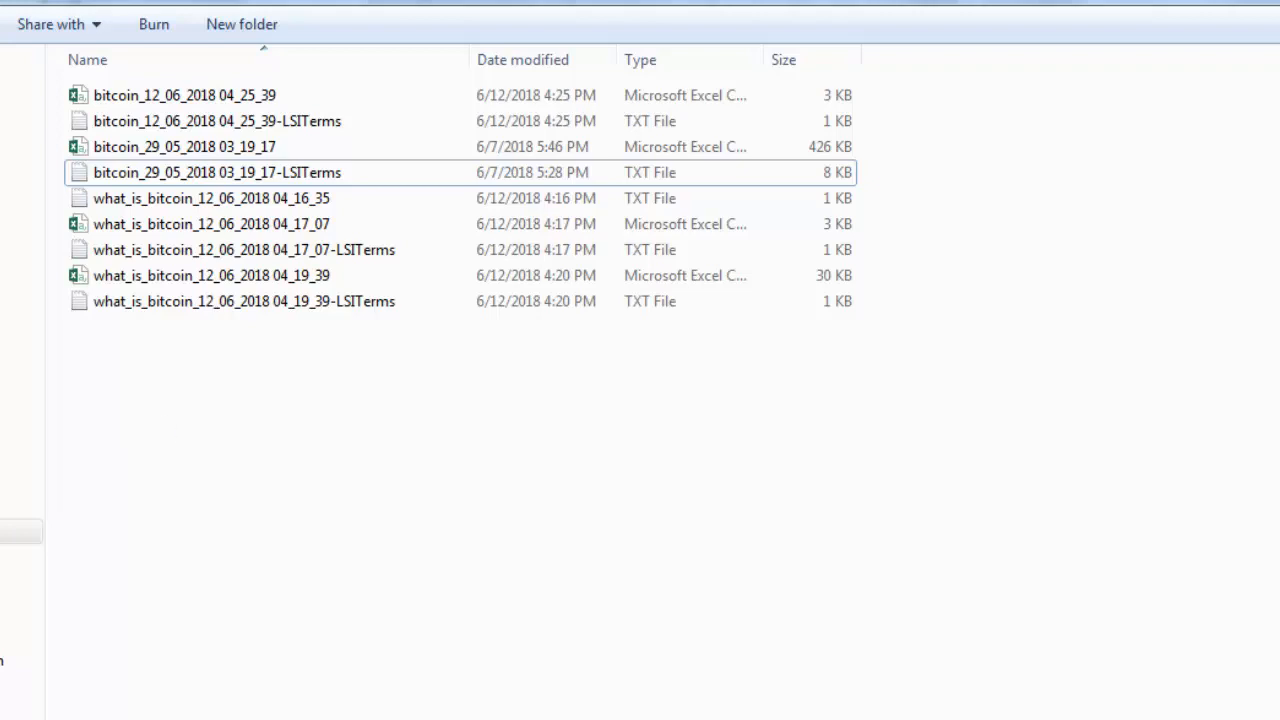
pyautogui.hotkey('alt', 'Tab')
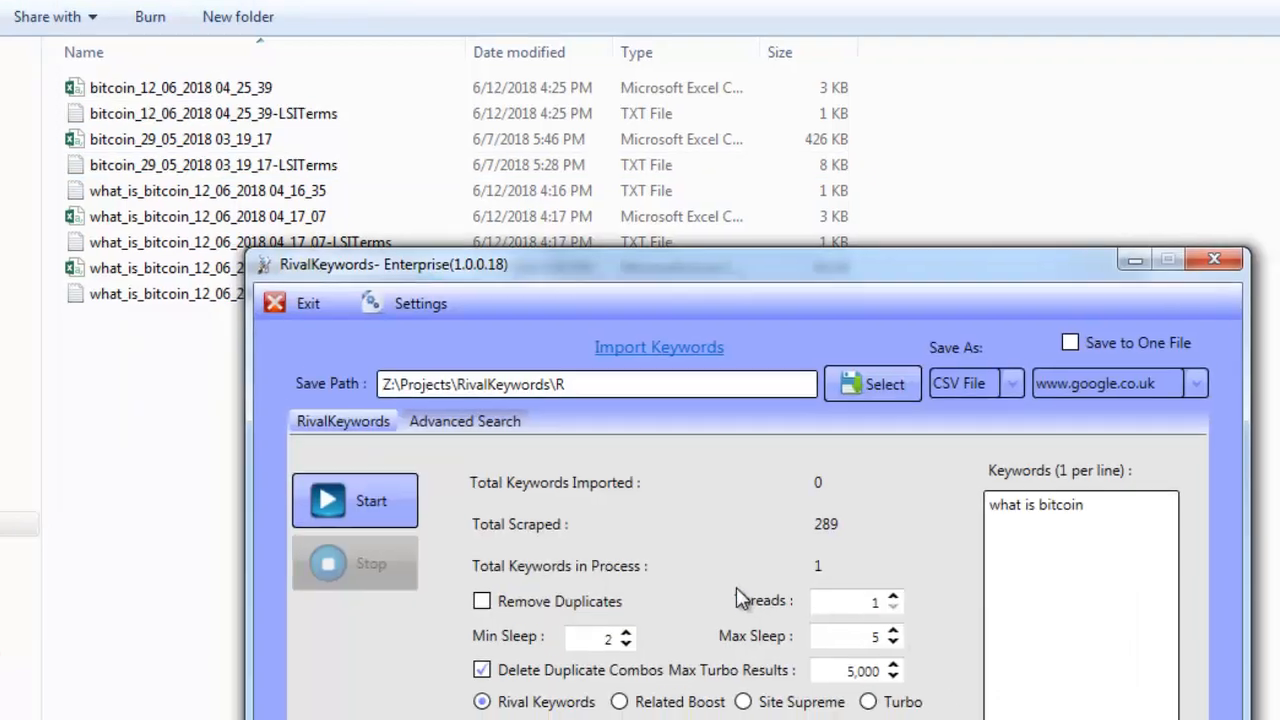